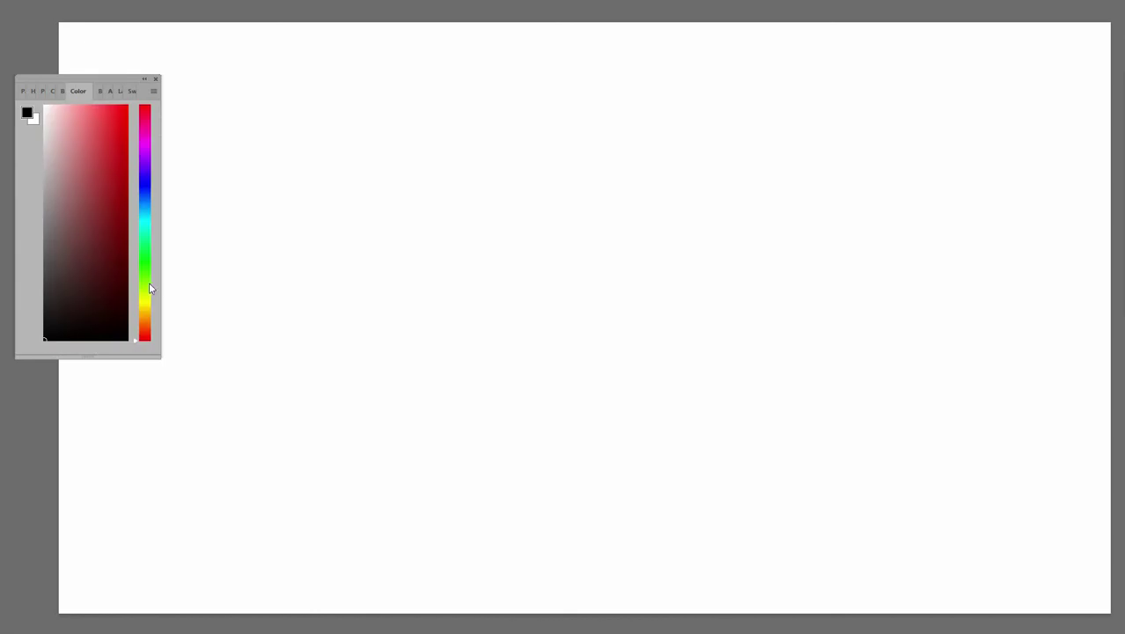
Choose a light green and sketch the hill outline with broad strokes.
click(145, 282)
click(88, 134)
mouse_move(150, 20)
mouse_down()
mouse_move(828, 400)
mouse_move(977, 398)
mouse_up()
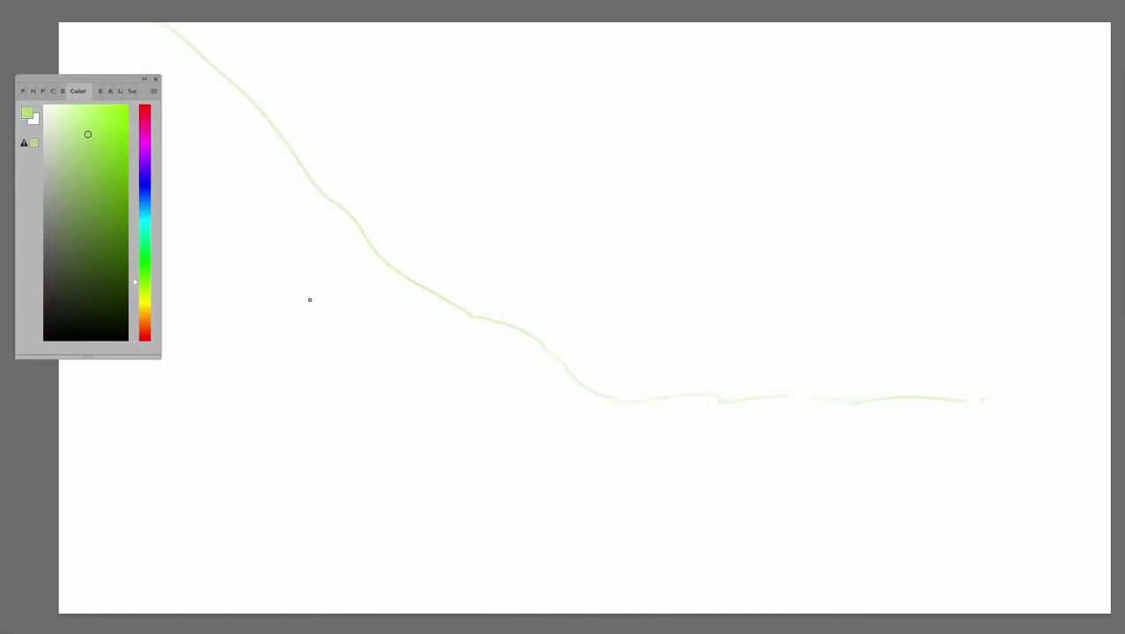
mouse_move(211, 132)
mouse_down()
mouse_move(379, 343)
mouse_move(617, 480)
mouse_up()
drag(986, 413, 229, 282)
drag(238, 229, 176, 124)
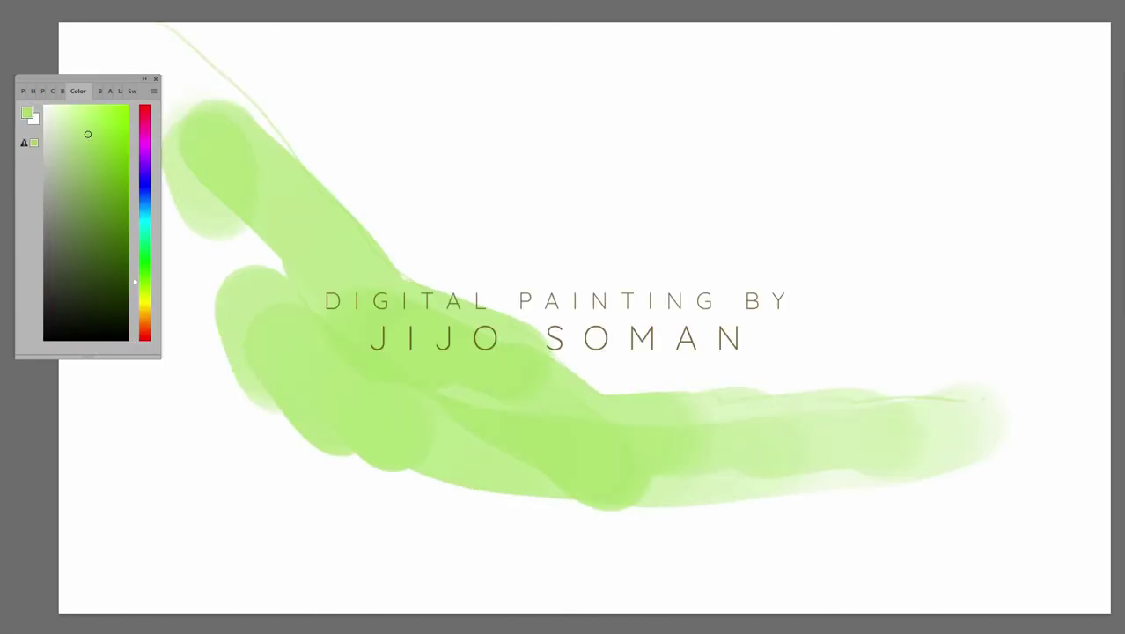
Fill the lower canvas with light green, covering all remaining white.
key(F6)
drag(71, 35, 335, 291)
mouse_move(88, 177)
mouse_down()
mouse_move(282, 449)
mouse_move(396, 493)
mouse_up()
drag(264, 528, 960, 423)
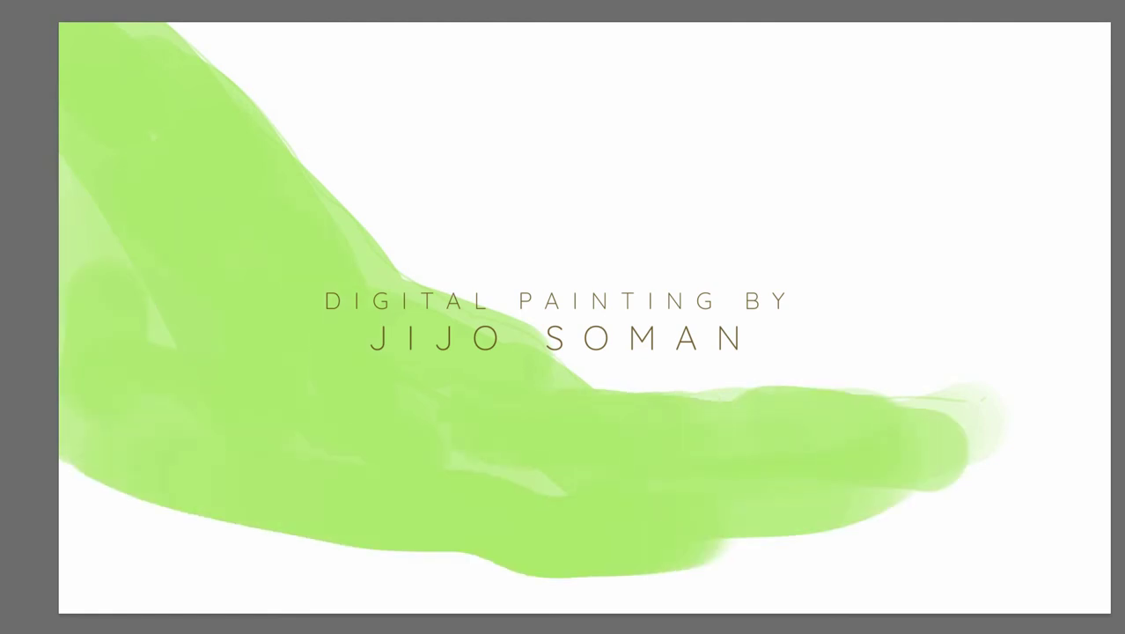
drag(880, 441, 1101, 387)
drag(599, 529, 71, 563)
drag(739, 537, 1101, 476)
mouse_move(563, 572)
mouse_down()
mouse_move(1101, 590)
mouse_move(70, 594)
mouse_up()
drag(203, 590, 590, 590)
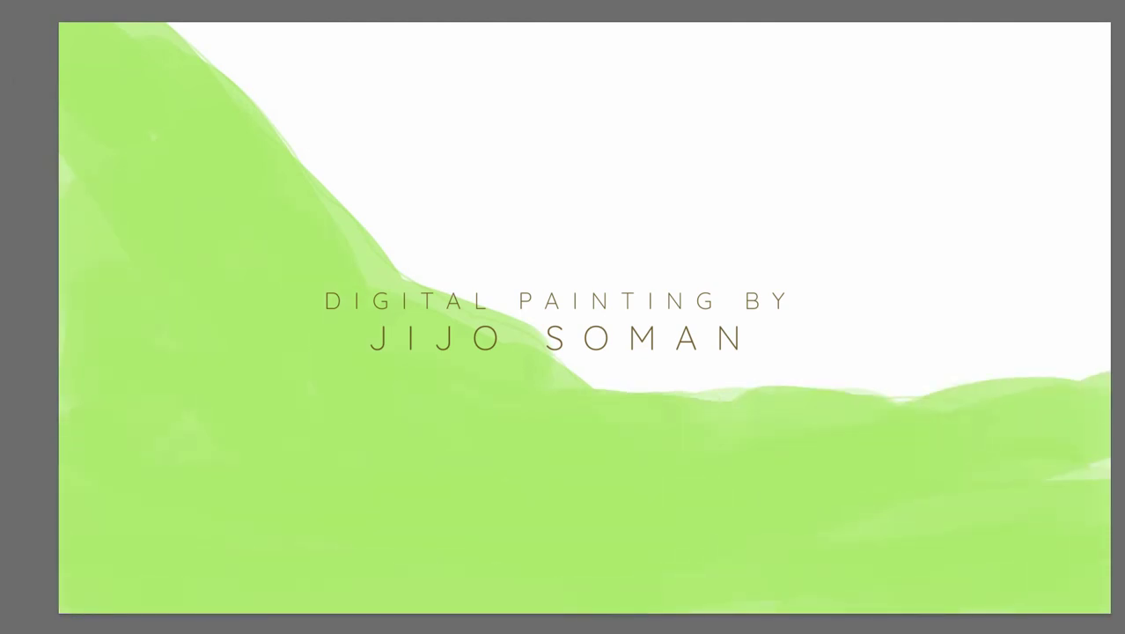
Paint a continuous teal sky across the upper canvas.
key(F6)
click(86, 177)
mouse_move(678, 352)
mouse_down()
mouse_move(880, 352)
mouse_move(687, 203)
mouse_move(528, 53)
mouse_up()
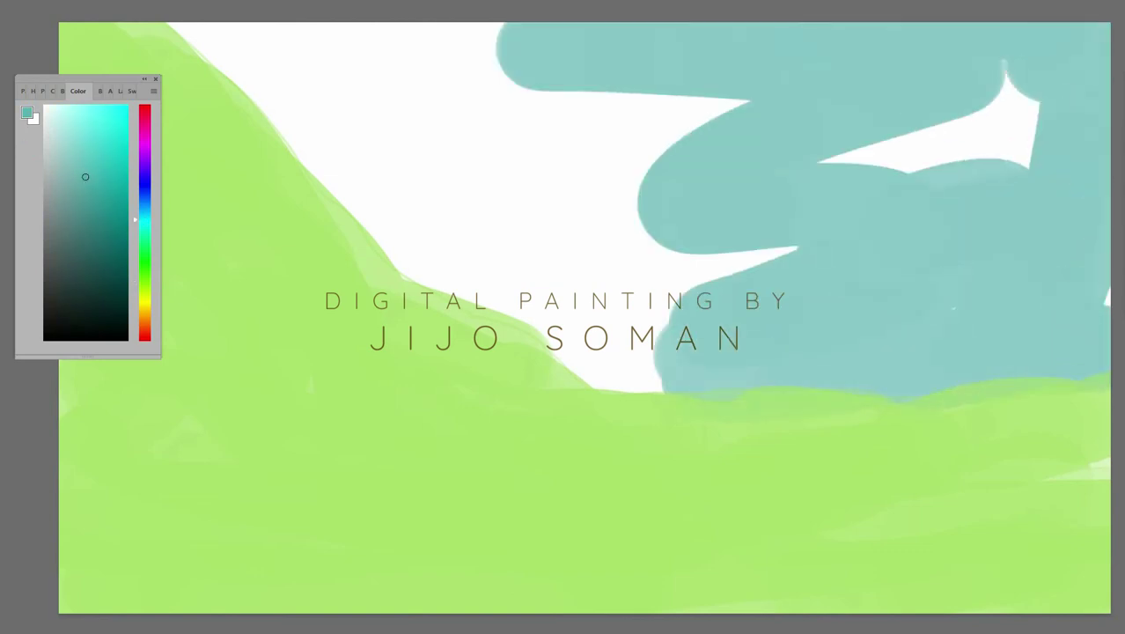
drag(1031, 106, 828, 168)
drag(510, 88, 176, 35)
drag(793, 264, 317, 141)
drag(369, 88, 792, 255)
mouse_move(1048, 352)
mouse_down()
mouse_move(1101, 343)
mouse_move(370, 256)
mouse_up()
Add a mid-canvas mountain band and a darker teal ridge in front of it.
drag(766, 291, 1101, 299)
mouse_move(352, 211)
mouse_down()
mouse_move(934, 256)
mouse_move(1101, 224)
mouse_up()
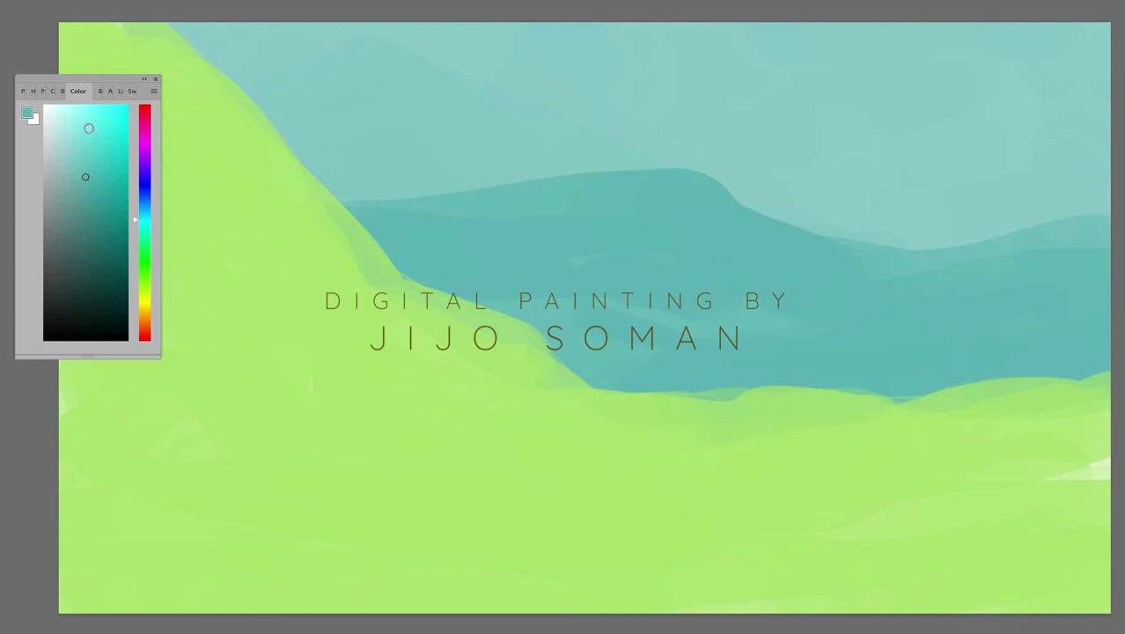
click(108, 246)
drag(361, 220, 819, 334)
drag(484, 282, 898, 379)
drag(722, 290, 1100, 273)
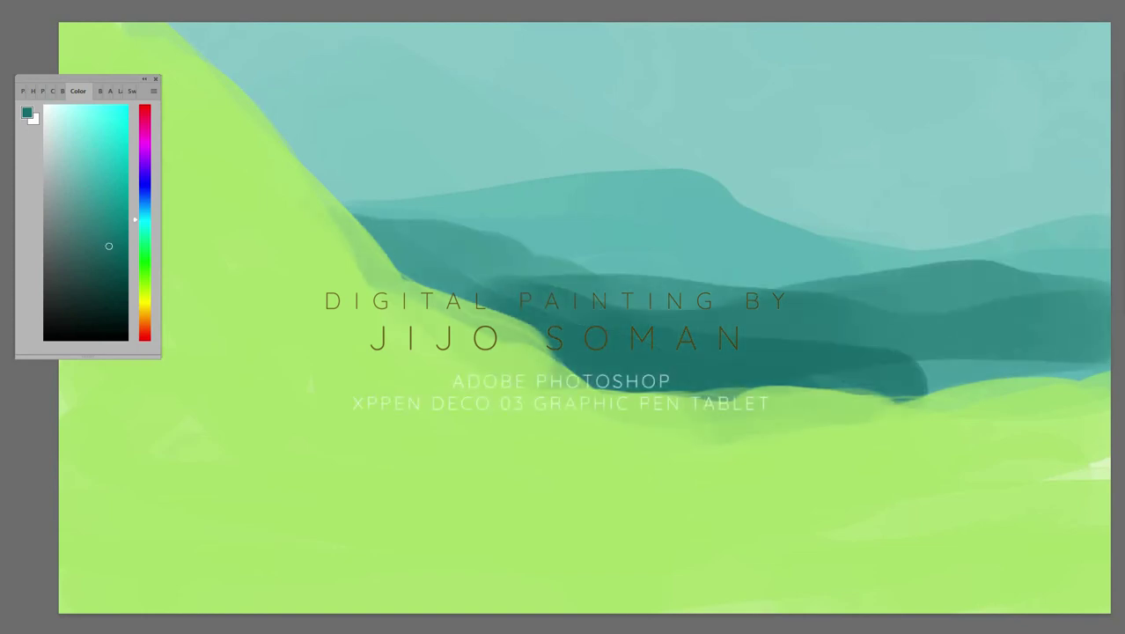
drag(1101, 344, 810, 387)
Paint a pale green meadow band over the mountain base and lower hills.
click(145, 289)
drag(401, 317, 322, 332)
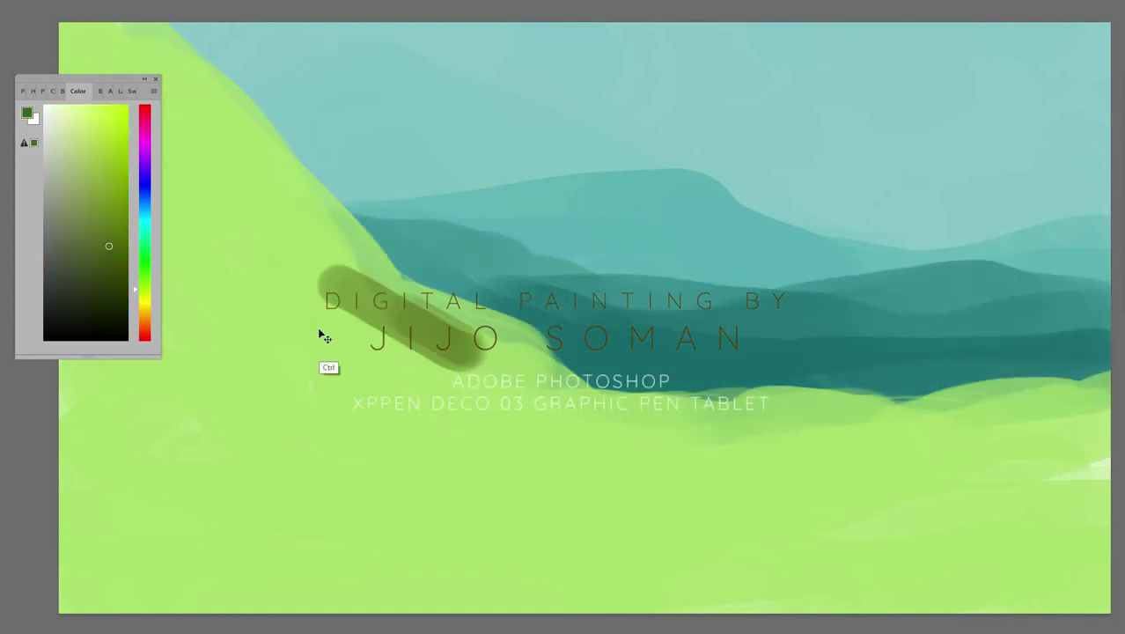
key(ctrl+z)
alt+click(377, 302)
mouse_move(377, 302)
mouse_down()
mouse_move(528, 353)
mouse_move(507, 319)
mouse_move(558, 396)
mouse_up()
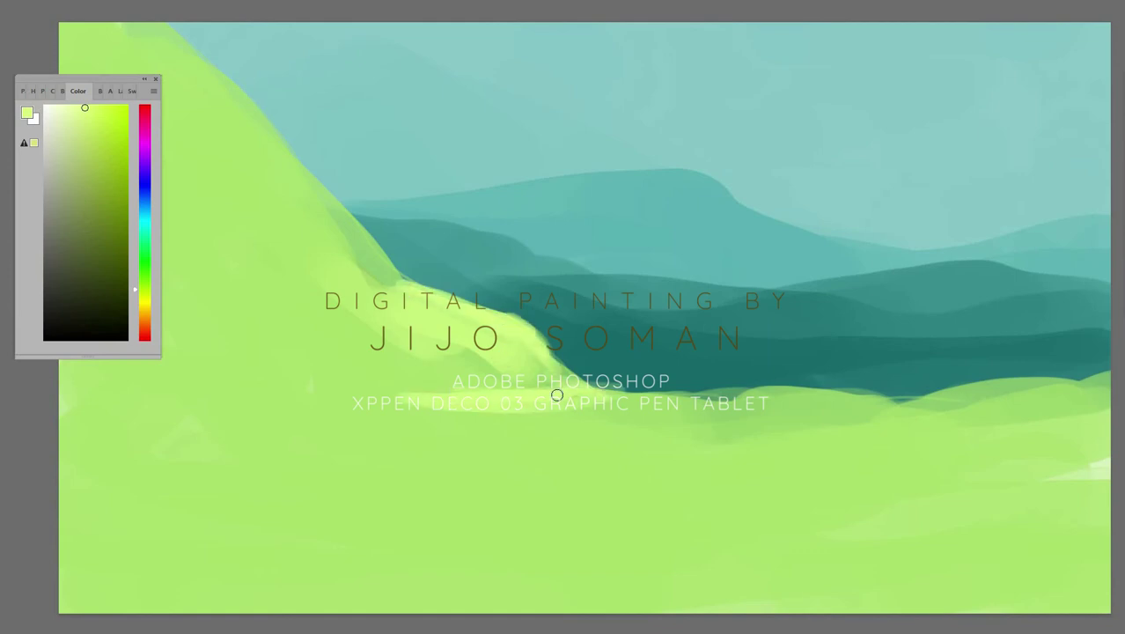
mouse_move(713, 396)
mouse_down()
mouse_move(548, 393)
mouse_move(824, 390)
mouse_up()
drag(990, 400, 422, 432)
mouse_move(866, 407)
mouse_down()
mouse_move(1005, 395)
mouse_move(545, 440)
mouse_move(649, 476)
mouse_up()
Paint an olive-yellow band across the foreground to the right edge.
click(144, 308)
click(105, 144)
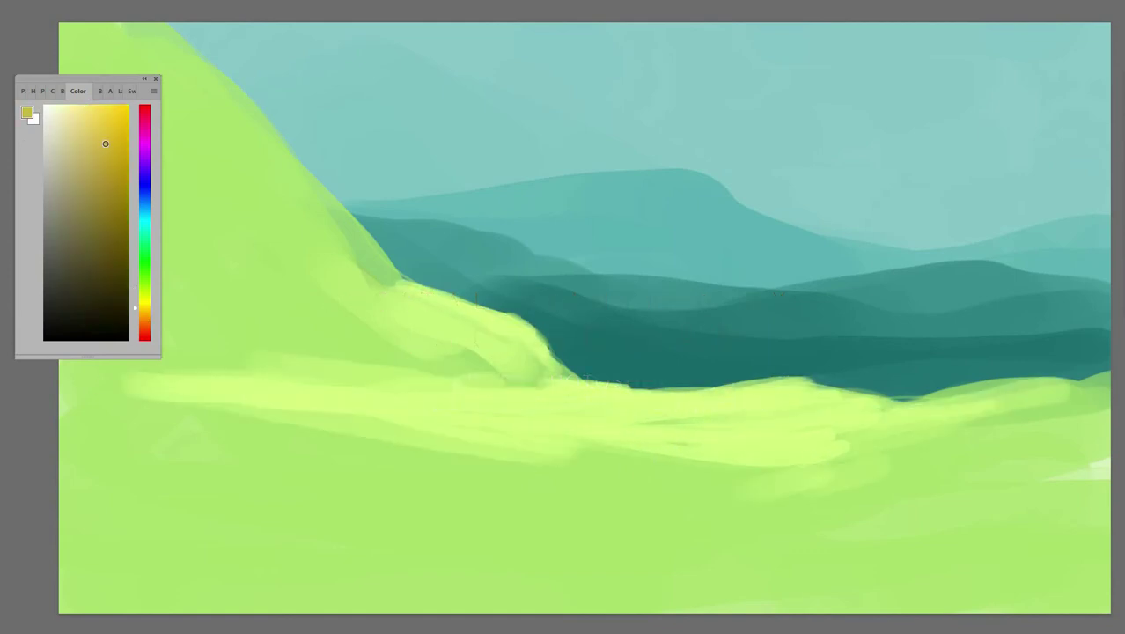
drag(1101, 493, 696, 515)
drag(766, 475, 1105, 449)
drag(880, 506, 325, 498)
drag(1061, 529, 1091, 563)
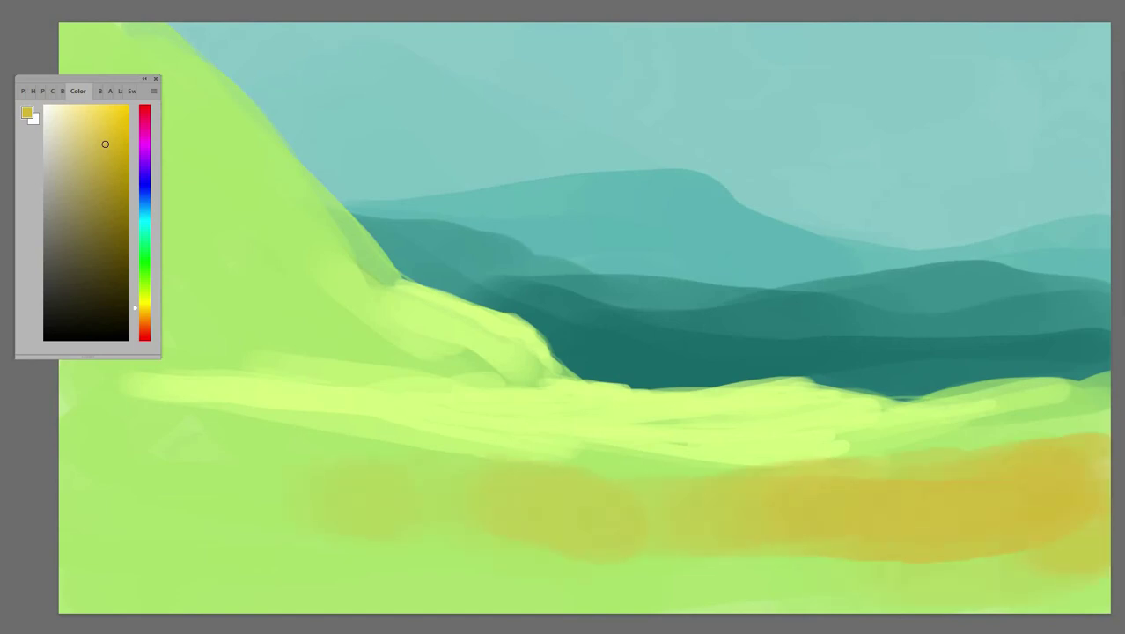
drag(230, 423, 470, 455)
Darken the foreground band with thick dark olive strokes.
click(126, 211)
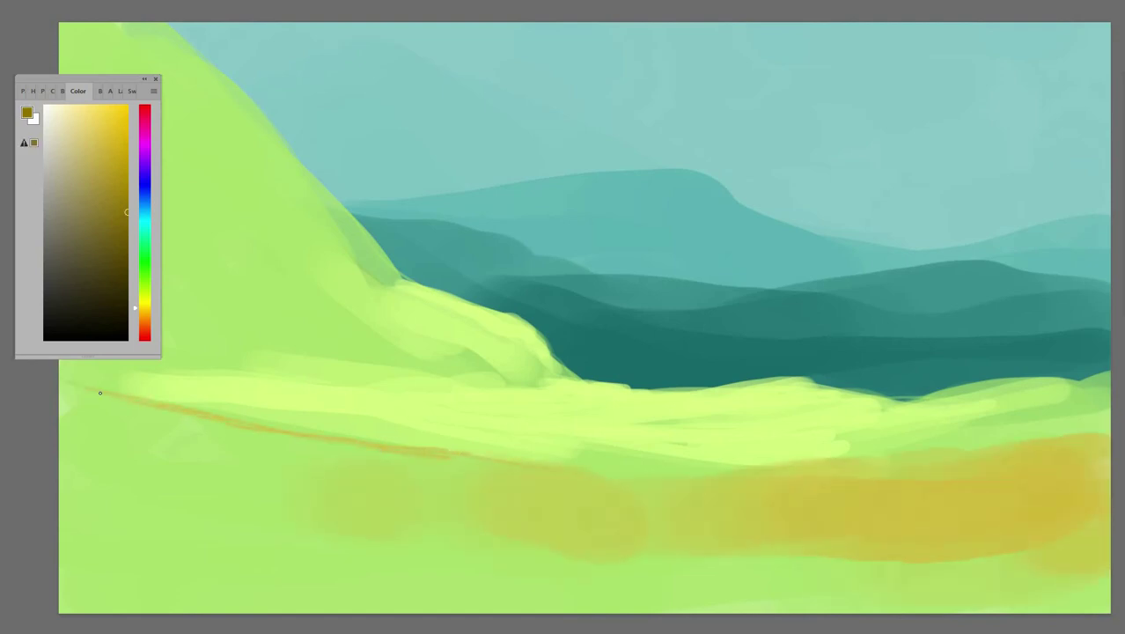
drag(510, 505, 670, 542)
drag(149, 407, 551, 503)
drag(930, 533, 673, 527)
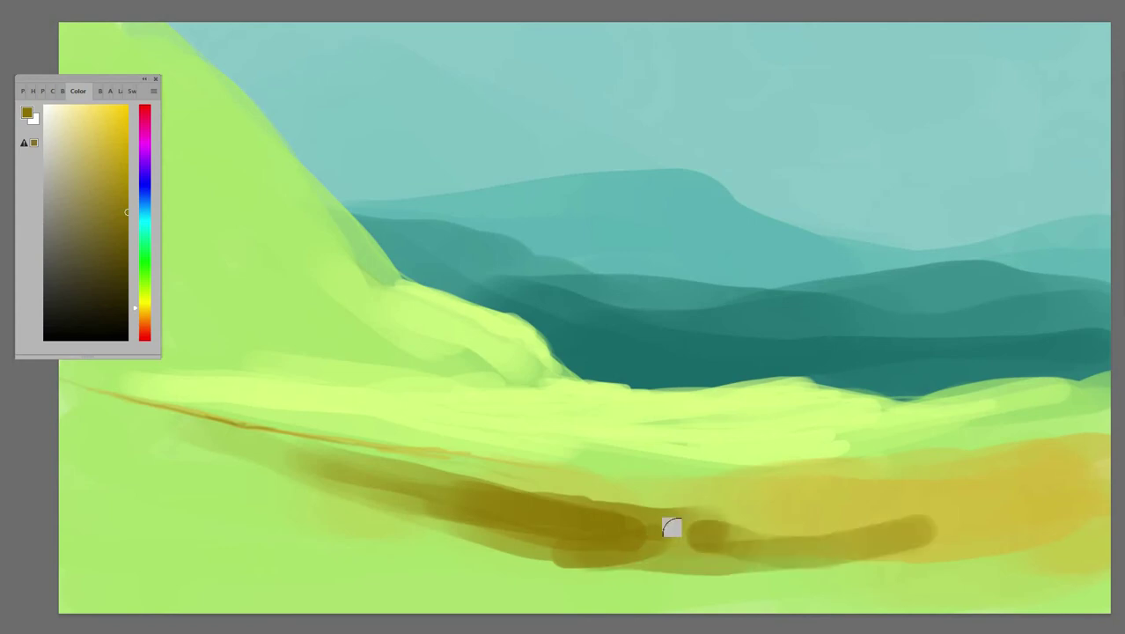
mouse_move(1008, 542)
mouse_down()
mouse_move(678, 515)
mouse_move(834, 514)
mouse_move(647, 511)
mouse_move(1050, 518)
mouse_up()
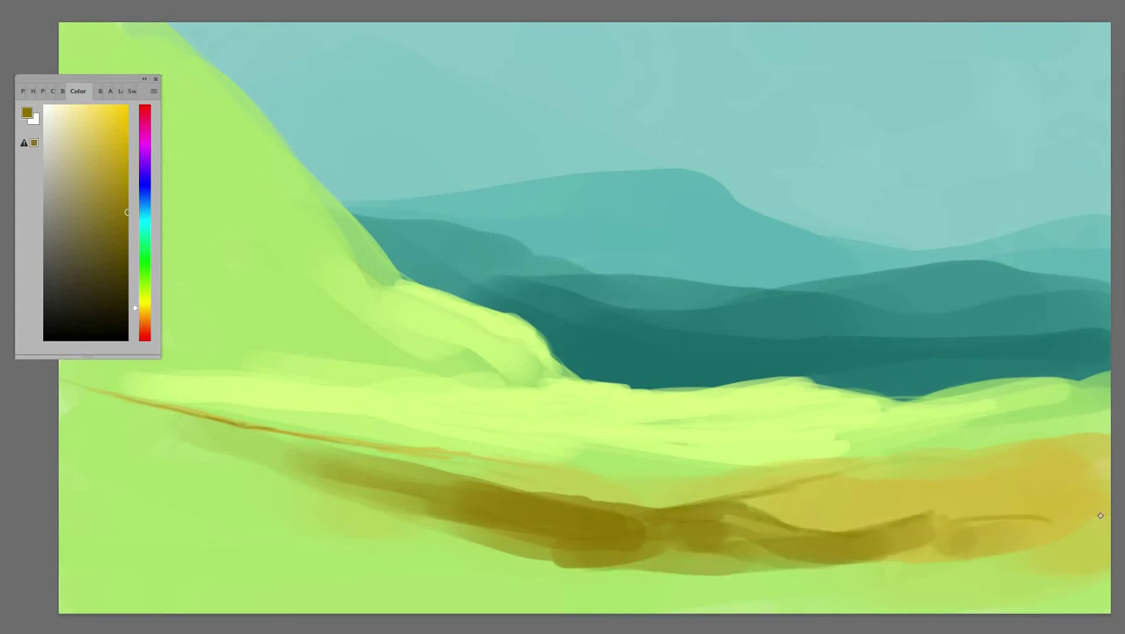
mouse_move(882, 528)
mouse_down()
mouse_move(1108, 515)
mouse_move(662, 548)
mouse_move(832, 570)
mouse_move(921, 528)
mouse_move(936, 573)
mouse_up()
Dab a row of dark green bushes along the hillside and path.
drag(145, 294, 144, 284)
click(119, 201)
mouse_move(389, 360)
mouse_down()
mouse_move(462, 370)
mouse_move(282, 359)
mouse_up()
mouse_move(352, 339)
mouse_down()
mouse_move(401, 352)
mouse_move(259, 333)
mouse_move(176, 370)
mouse_up()
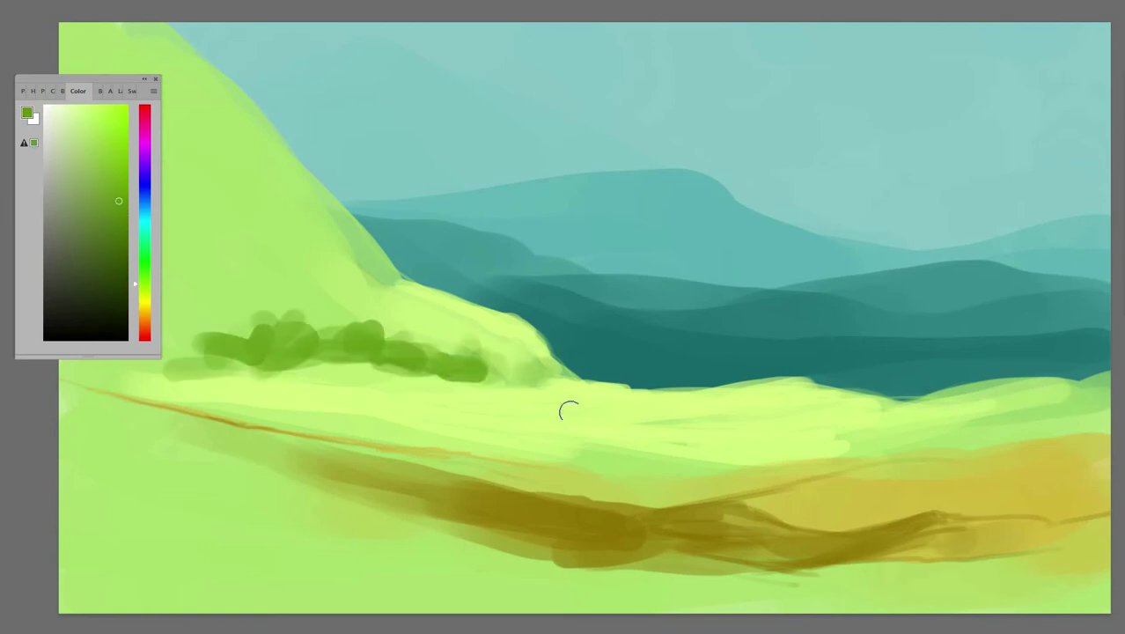
drag(519, 378, 378, 325)
mouse_move(370, 366)
mouse_down()
mouse_move(181, 394)
mouse_move(406, 432)
mouse_move(80, 372)
mouse_move(515, 427)
mouse_move(643, 467)
mouse_up()
Add a dark green strip along the bottom and bushes along the meadow.
alt+click(251, 247)
click(124, 226)
drag(960, 564, 581, 551)
mouse_move(669, 564)
mouse_down()
mouse_move(490, 590)
mouse_move(1011, 575)
mouse_up()
mouse_move(920, 538)
mouse_down()
mouse_move(1048, 511)
mouse_move(1092, 528)
mouse_up()
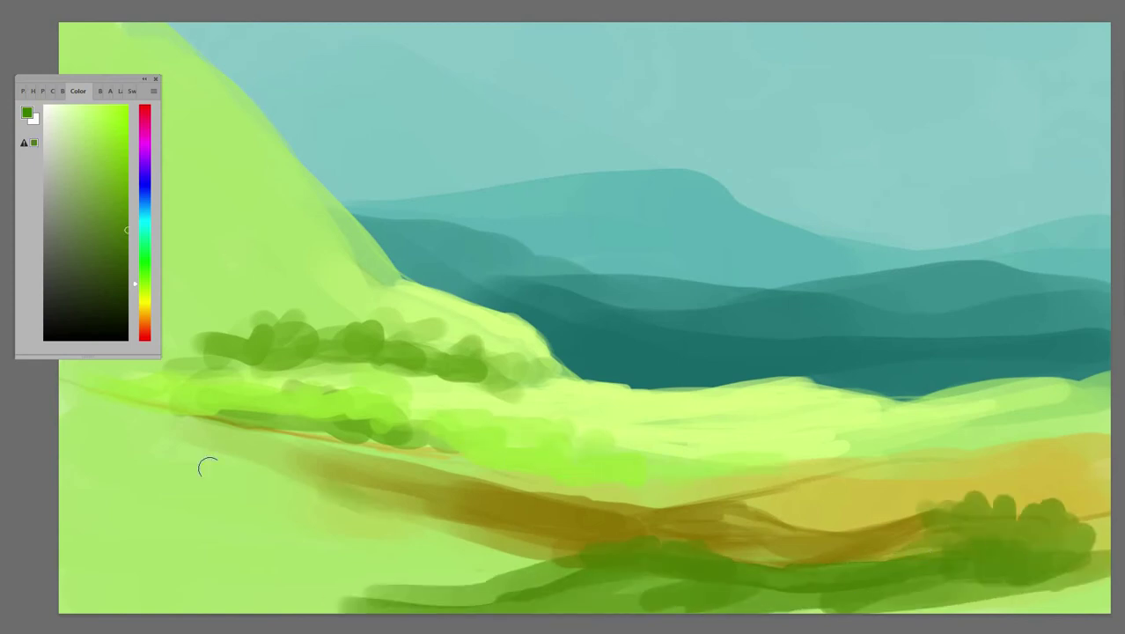
drag(79, 414, 317, 493)
drag(212, 432, 563, 559)
Paint white and pale yellow highlights along the horizon ridge.
key(d)
key(x)
drag(695, 389, 815, 377)
drag(898, 400, 1039, 377)
click(145, 304)
click(80, 104)
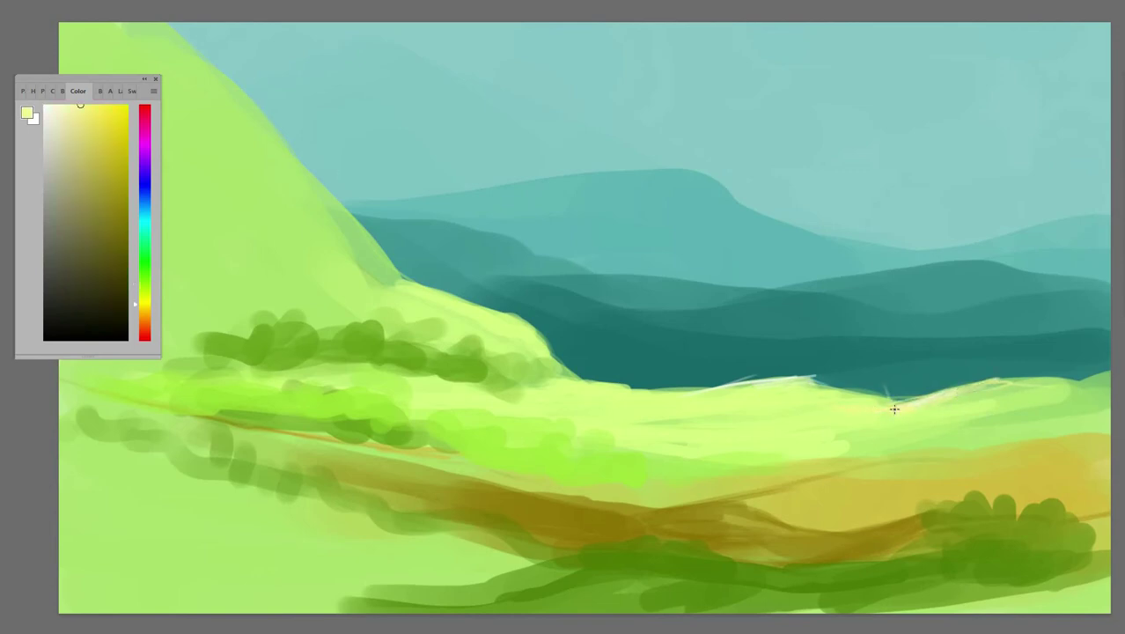
drag(870, 397, 923, 394)
Paint dark olive grass blades along the brown and green boundary.
alt+click(515, 519)
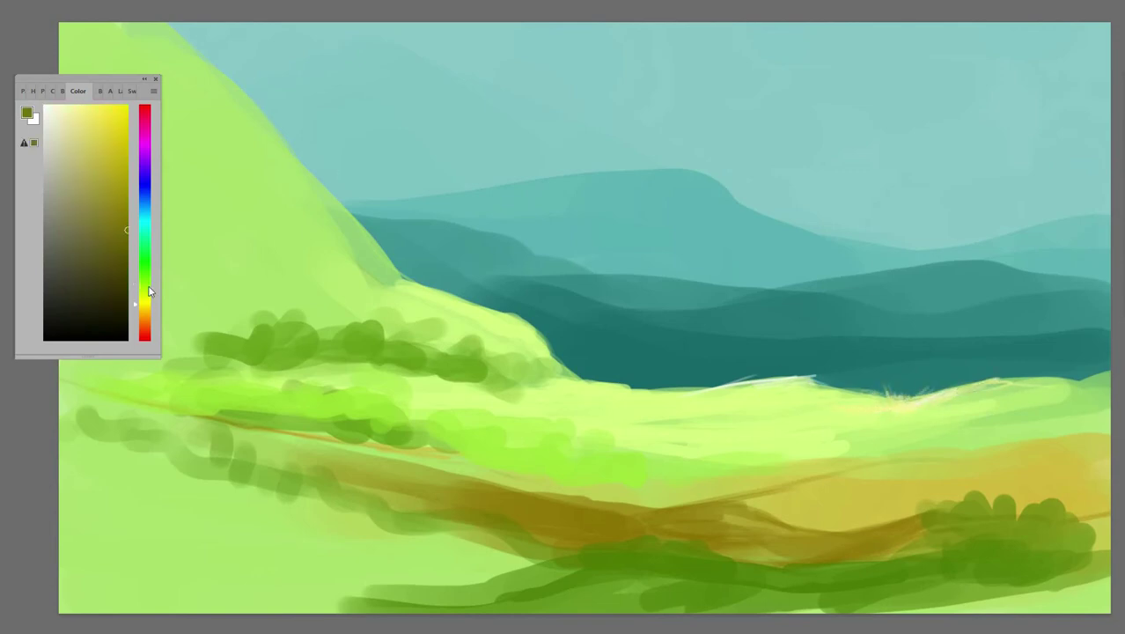
drag(555, 550, 546, 511)
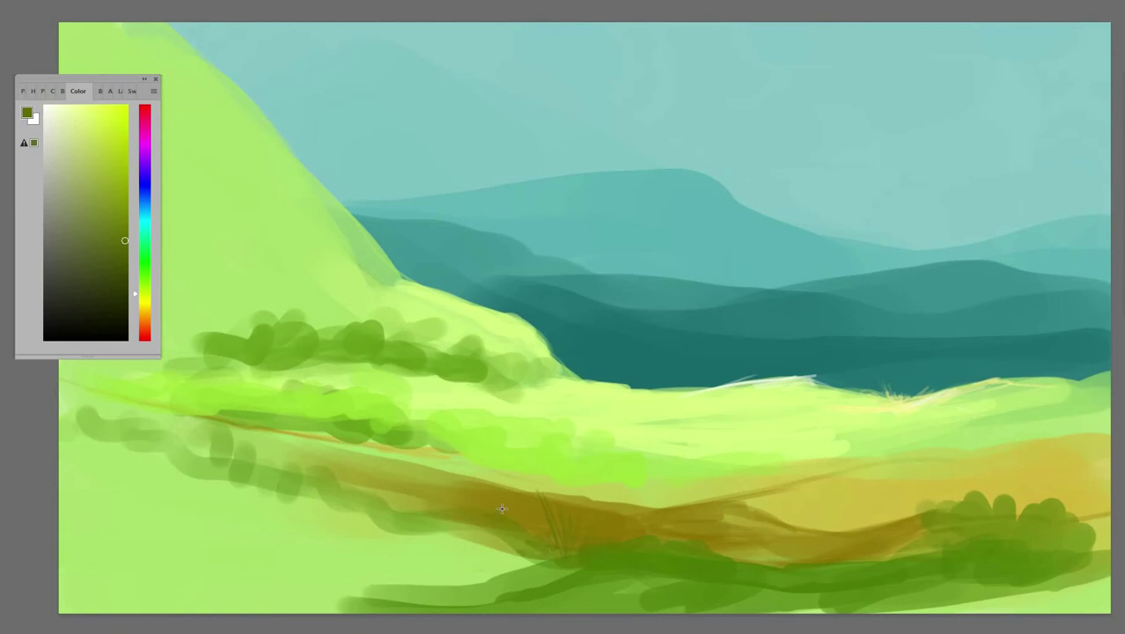
drag(471, 521, 526, 545)
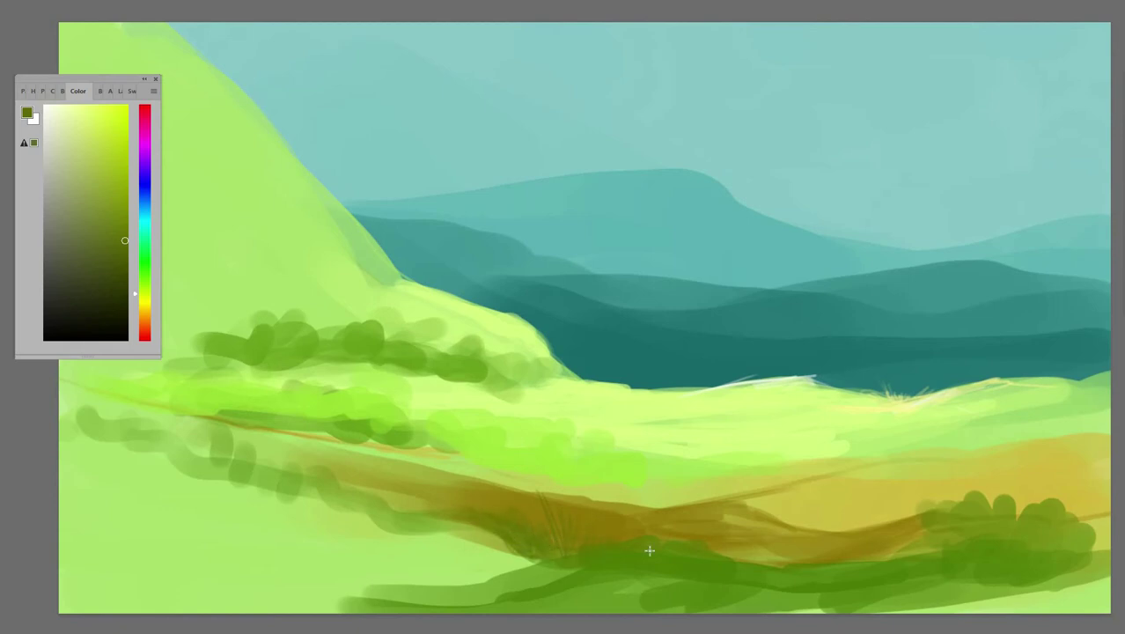
mouse_move(718, 560)
mouse_down()
mouse_move(742, 520)
mouse_move(731, 454)
mouse_up()
mouse_move(731, 499)
mouse_down()
mouse_move(704, 465)
mouse_move(691, 484)
mouse_move(819, 478)
mouse_up()
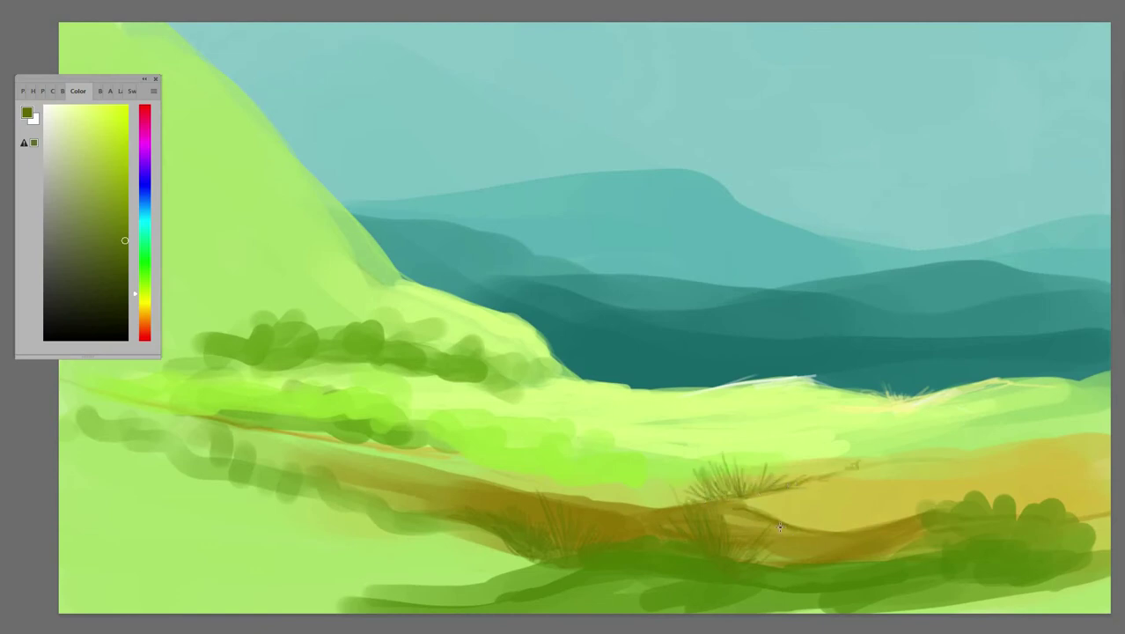
mouse_move(779, 527)
mouse_down()
mouse_move(882, 564)
mouse_move(907, 520)
mouse_up()
Add dark grass blades and shadows along the lower brown band.
mouse_move(865, 564)
mouse_down()
mouse_move(929, 537)
mouse_move(828, 537)
mouse_move(999, 517)
mouse_up()
mouse_move(872, 563)
mouse_down()
mouse_move(788, 571)
mouse_move(818, 548)
mouse_up()
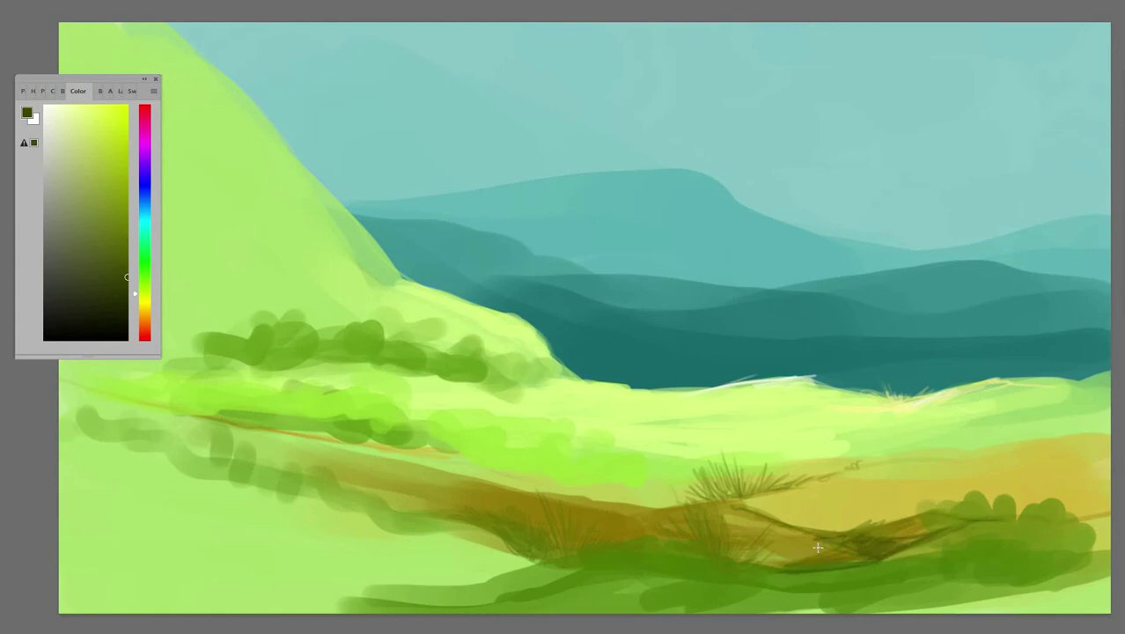
mouse_move(506, 539)
mouse_down()
mouse_move(534, 566)
mouse_move(616, 576)
mouse_move(723, 550)
mouse_move(744, 586)
mouse_up()
drag(832, 581, 616, 606)
drag(722, 506, 735, 475)
Highlight the grass tufts with light yellow-green blades.
mouse_move(700, 520)
mouse_down()
mouse_move(766, 482)
mouse_move(709, 508)
mouse_up()
mouse_move(695, 588)
mouse_down()
mouse_move(678, 568)
mouse_move(696, 507)
mouse_move(722, 504)
mouse_up()
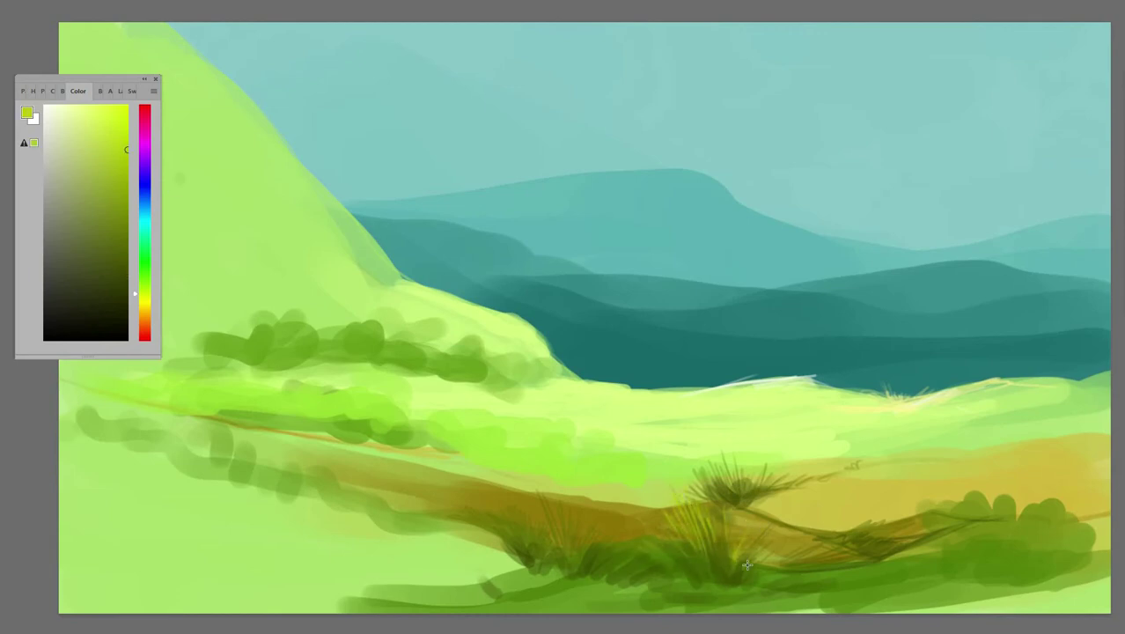
drag(747, 565, 766, 588)
mouse_move(652, 555)
mouse_down()
mouse_move(643, 516)
mouse_move(662, 559)
mouse_up()
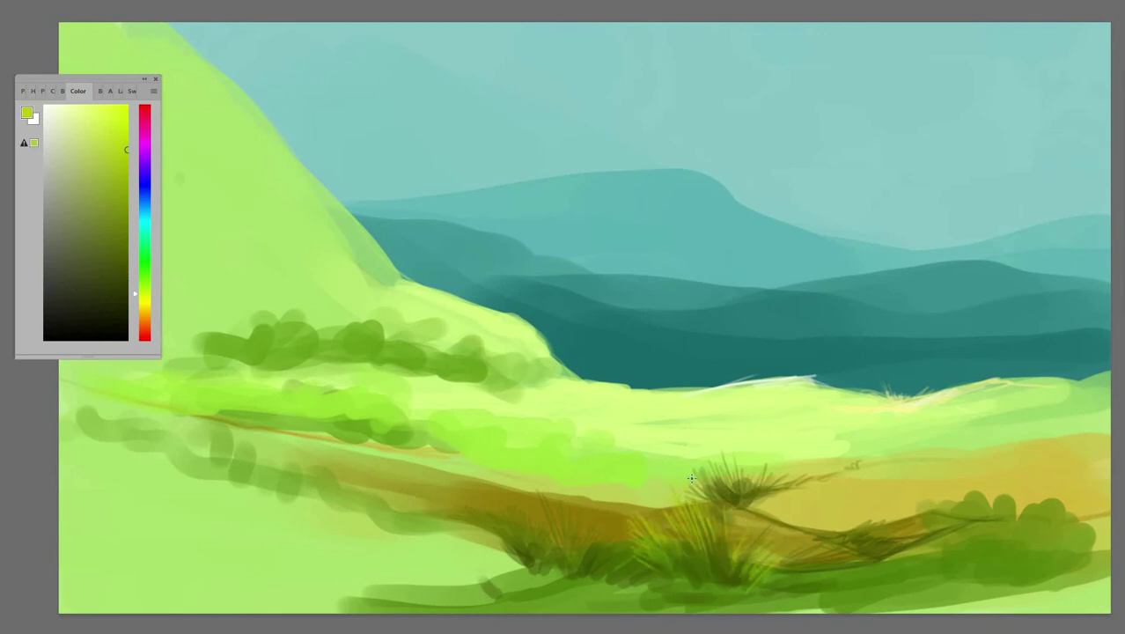
drag(691, 477, 735, 487)
Build up the foreground and left grass clumps with bright blades.
drag(555, 536, 564, 490)
drag(581, 555, 588, 503)
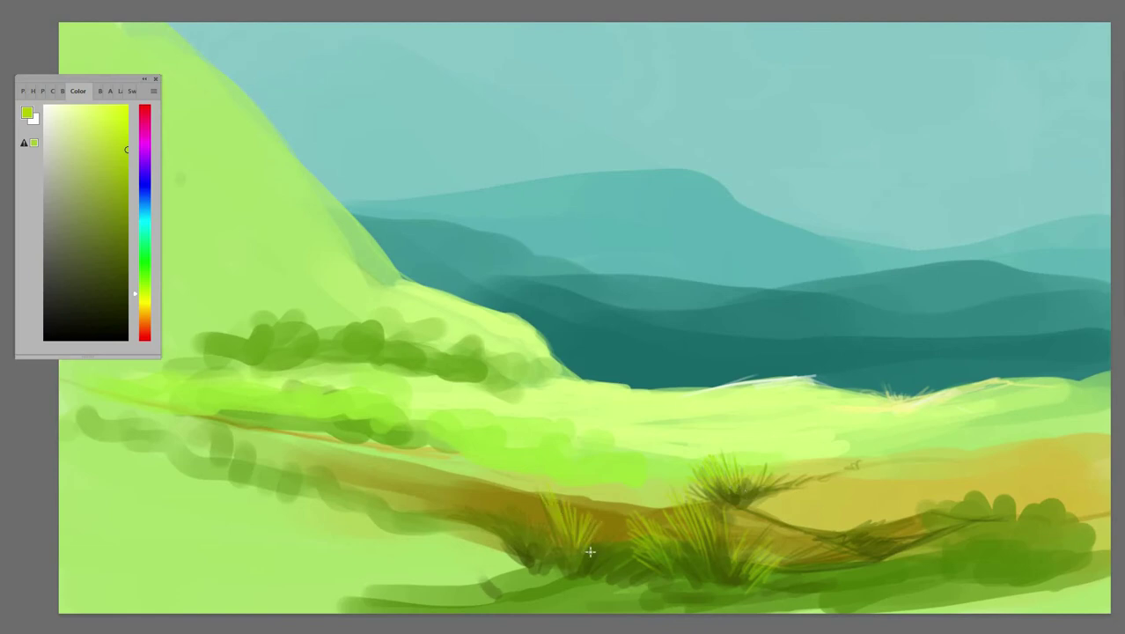
drag(608, 578, 616, 547)
mouse_move(532, 534)
mouse_down()
mouse_move(504, 507)
mouse_move(472, 514)
mouse_up()
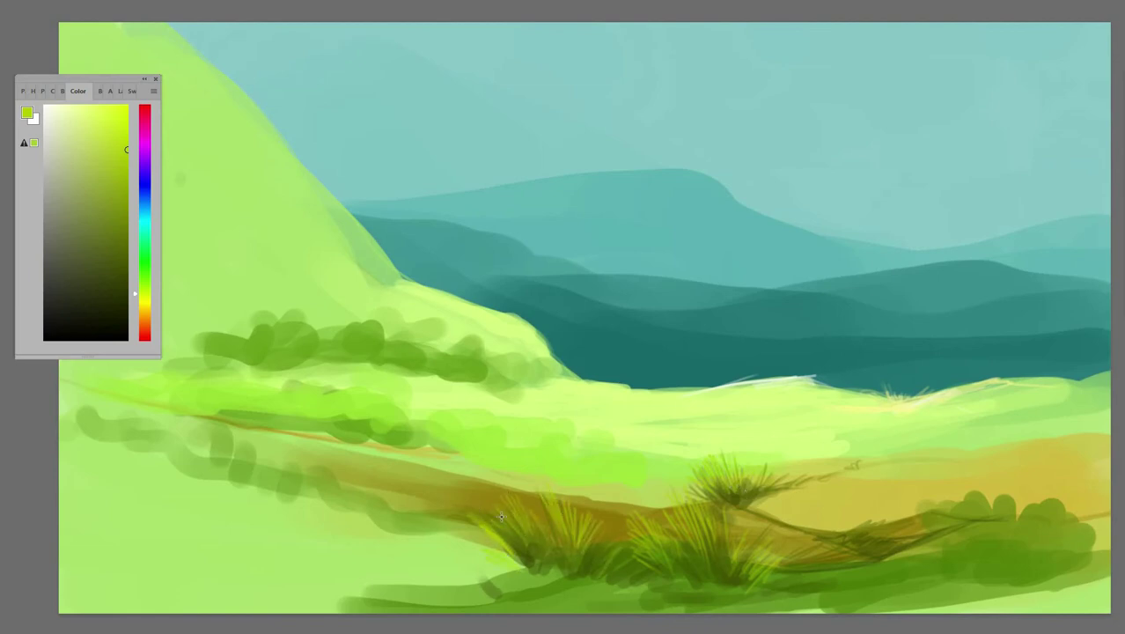
drag(449, 470, 447, 435)
mouse_move(456, 470)
mouse_down()
mouse_move(470, 430)
mouse_move(485, 456)
mouse_up()
drag(440, 467, 423, 444)
Add yellow-green grass on the middle meadow and darken the left path edge.
click(145, 308)
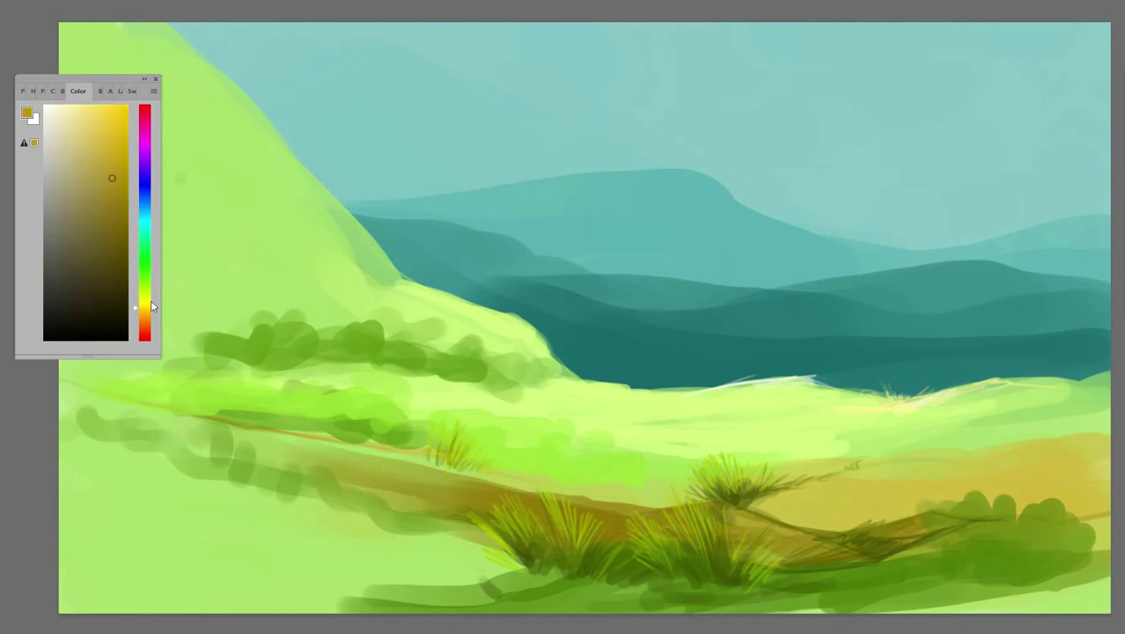
drag(150, 305, 145, 297)
click(126, 186)
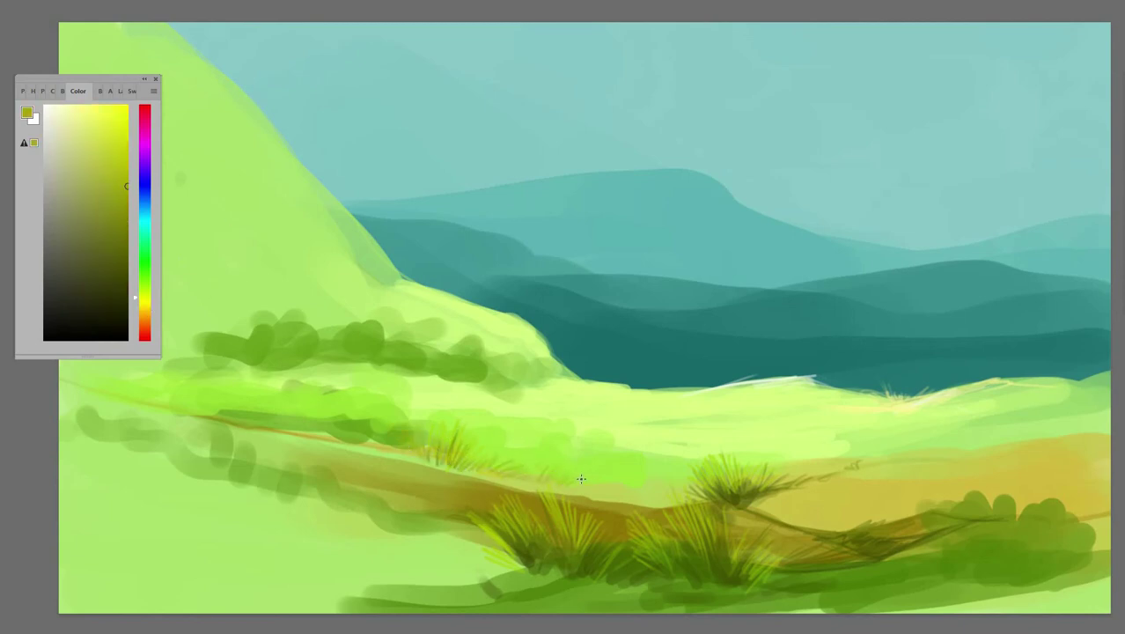
drag(649, 475, 571, 451)
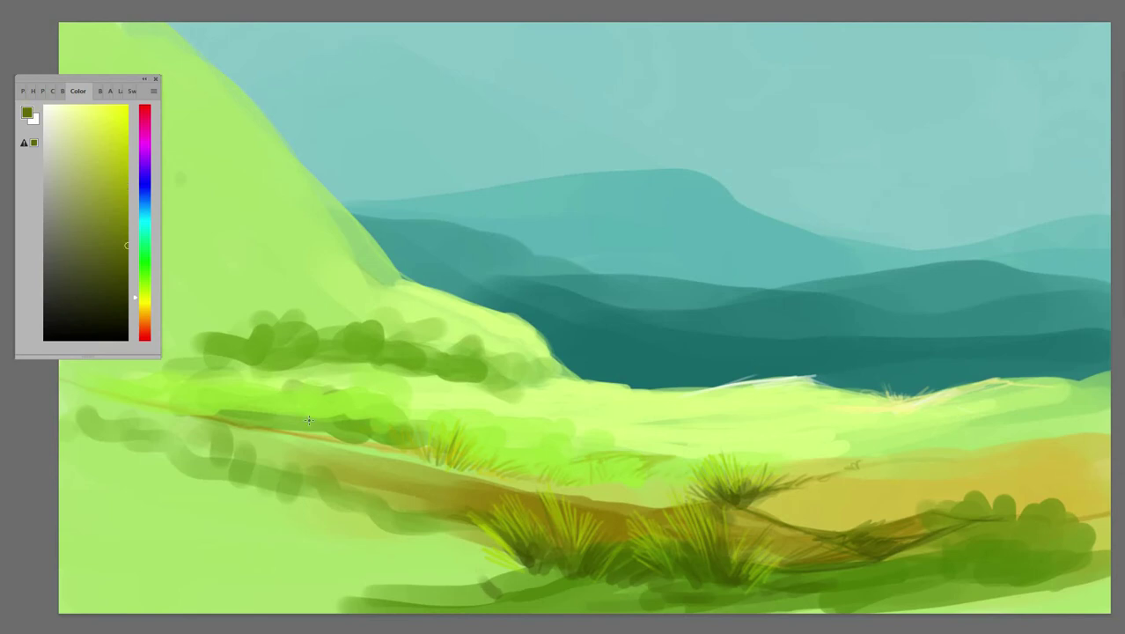
drag(424, 447, 436, 421)
mouse_move(245, 422)
mouse_down()
mouse_move(290, 430)
mouse_move(151, 397)
mouse_move(208, 412)
mouse_up()
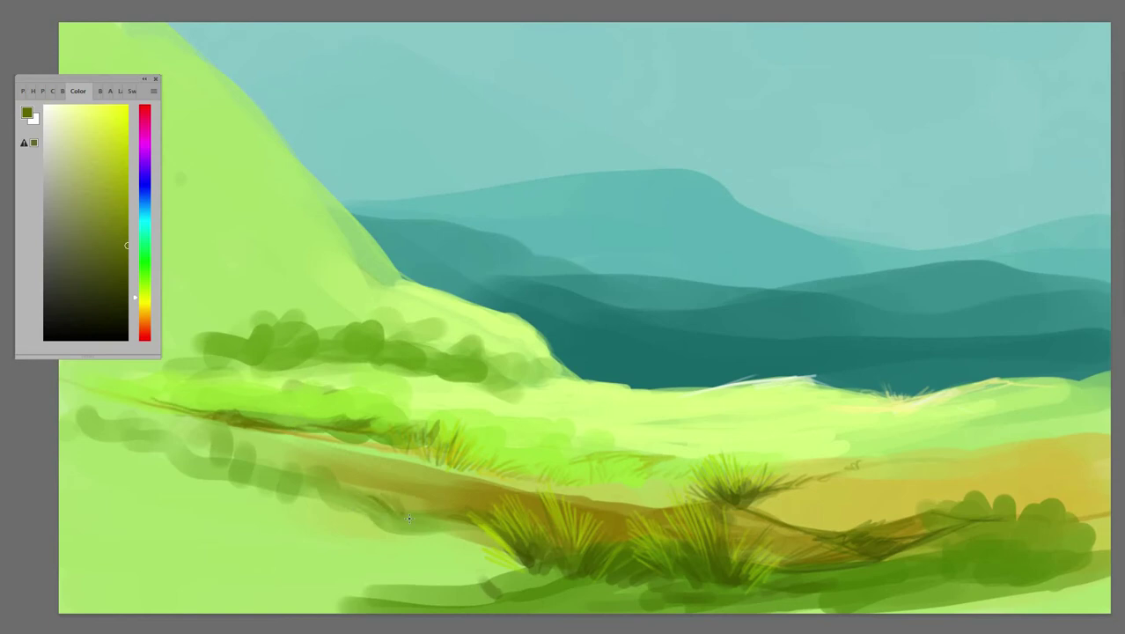
Paint dark blades at the path's left end and yellow-green blades along it.
drag(327, 500, 307, 473)
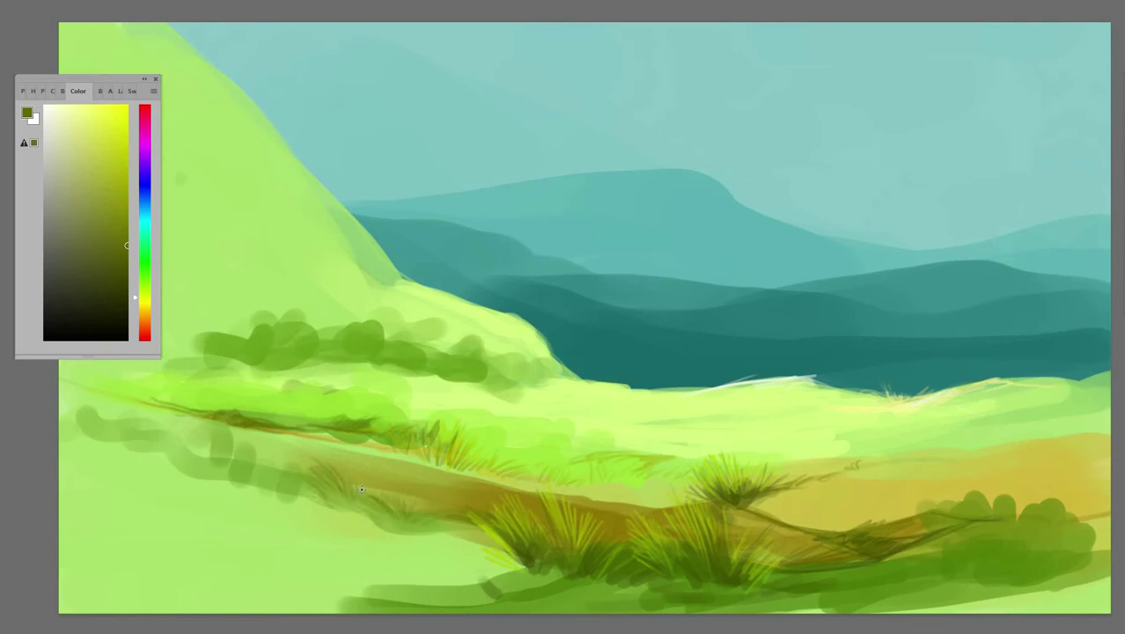
mouse_move(317, 516)
mouse_down()
mouse_move(281, 533)
mouse_move(273, 498)
mouse_move(245, 473)
mouse_move(294, 470)
mouse_up()
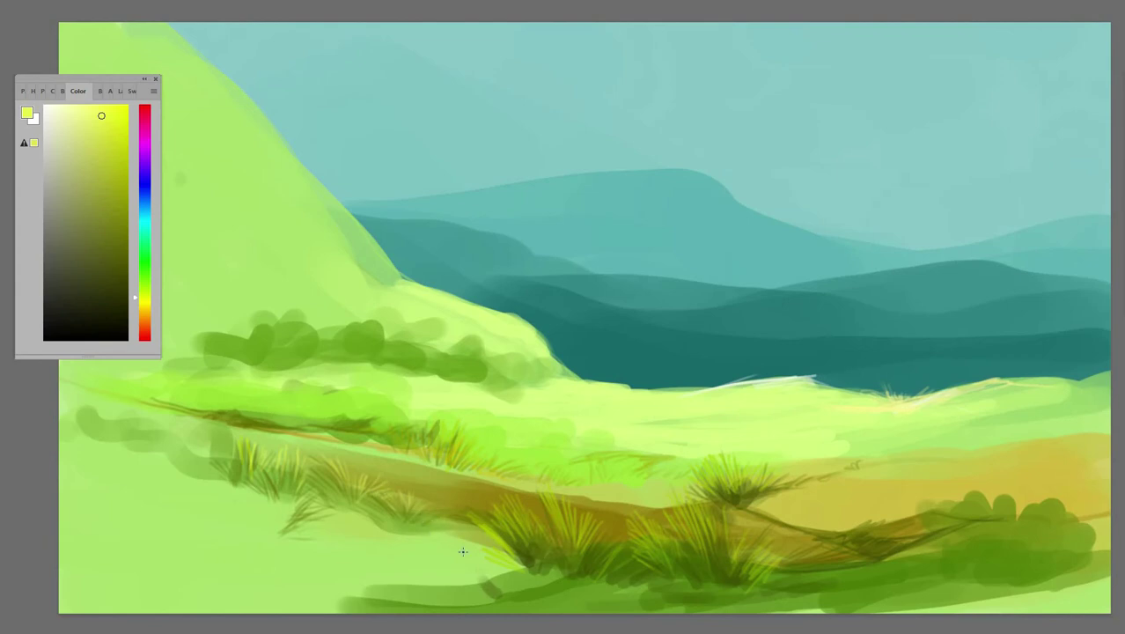
mouse_move(453, 496)
mouse_down()
mouse_move(494, 529)
mouse_move(515, 497)
mouse_move(541, 500)
mouse_up()
mouse_move(555, 539)
mouse_down()
mouse_move(577, 534)
mouse_move(574, 509)
mouse_up()
drag(602, 560, 588, 542)
drag(622, 579, 599, 539)
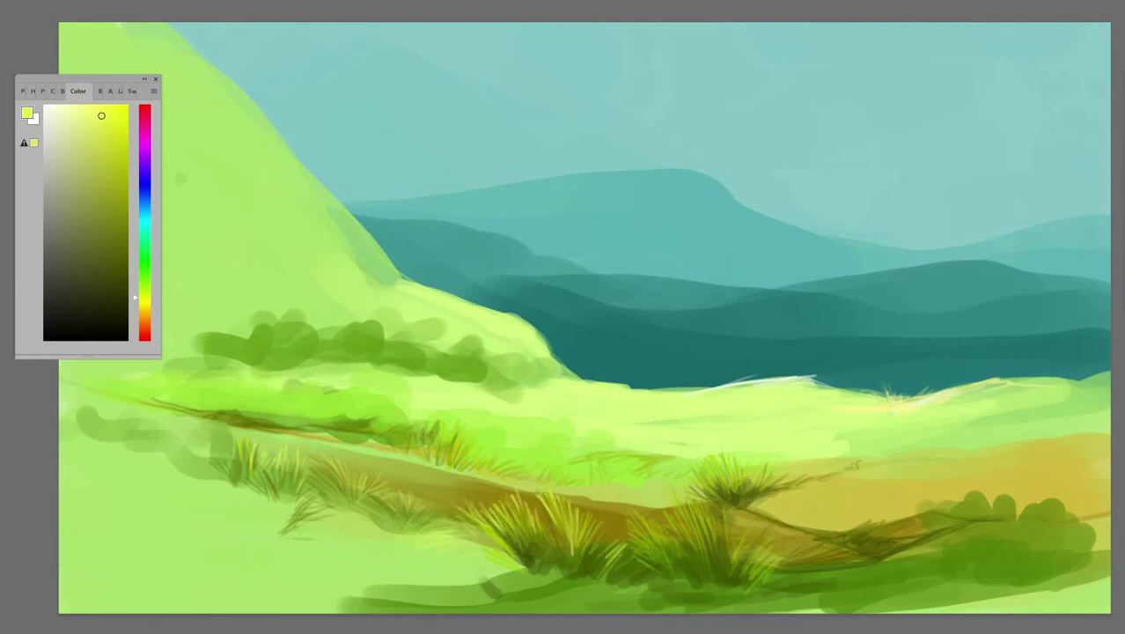
Add yellow-green and dark green blades left of the path and teal strokes along the bottom.
drag(343, 486, 333, 457)
drag(330, 502, 308, 474)
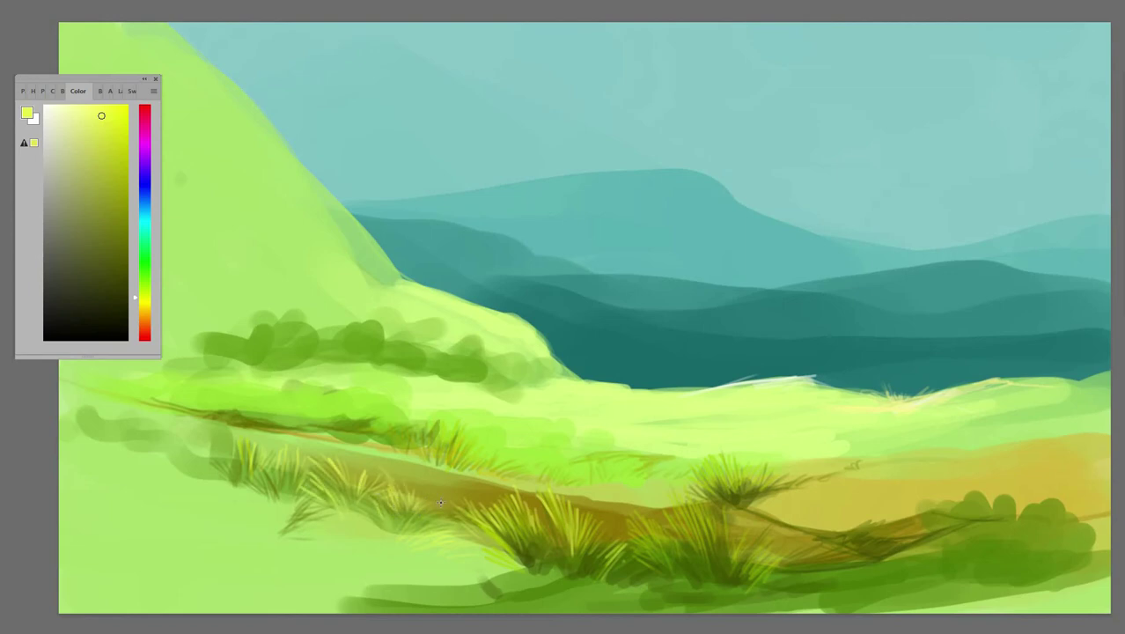
drag(213, 480, 201, 457)
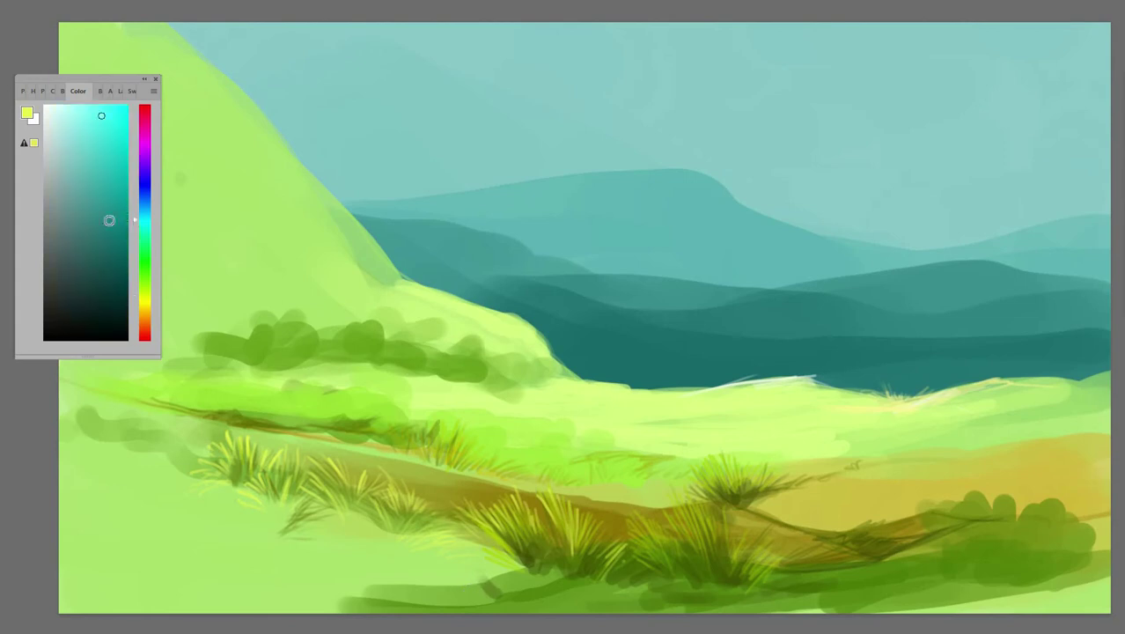
alt+click(293, 497)
alt+click(277, 476)
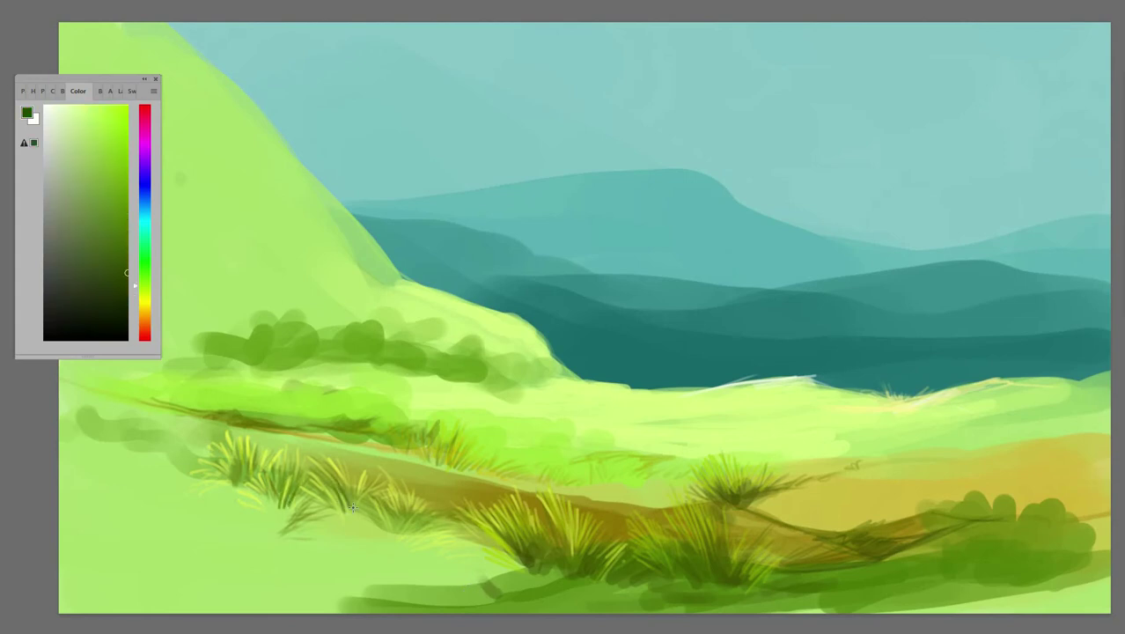
drag(371, 501, 386, 534)
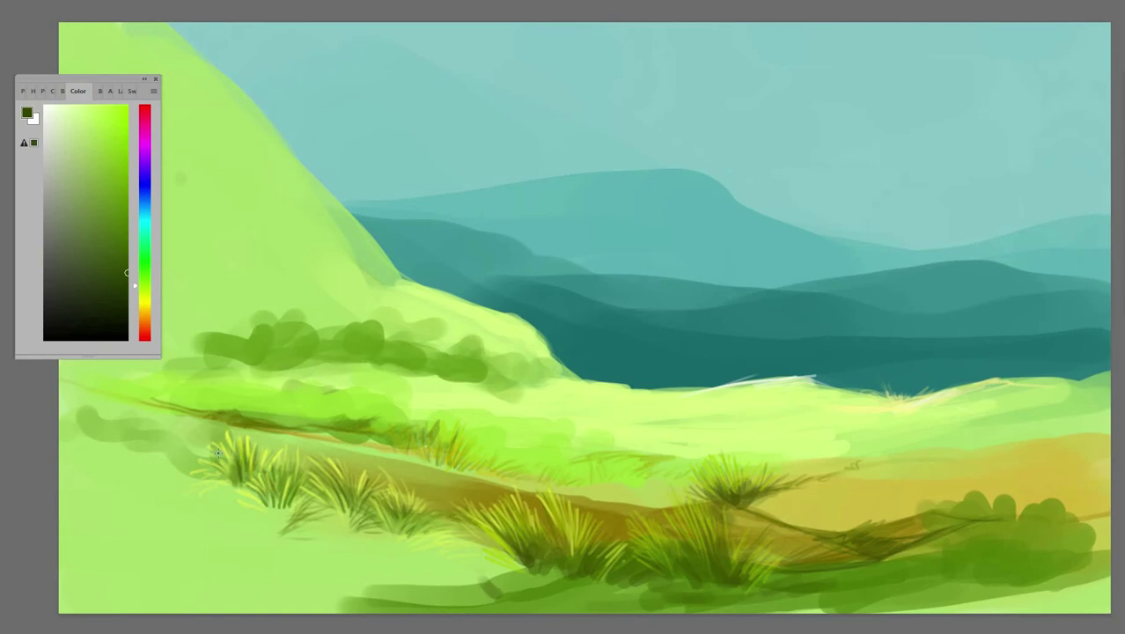
click(146, 213)
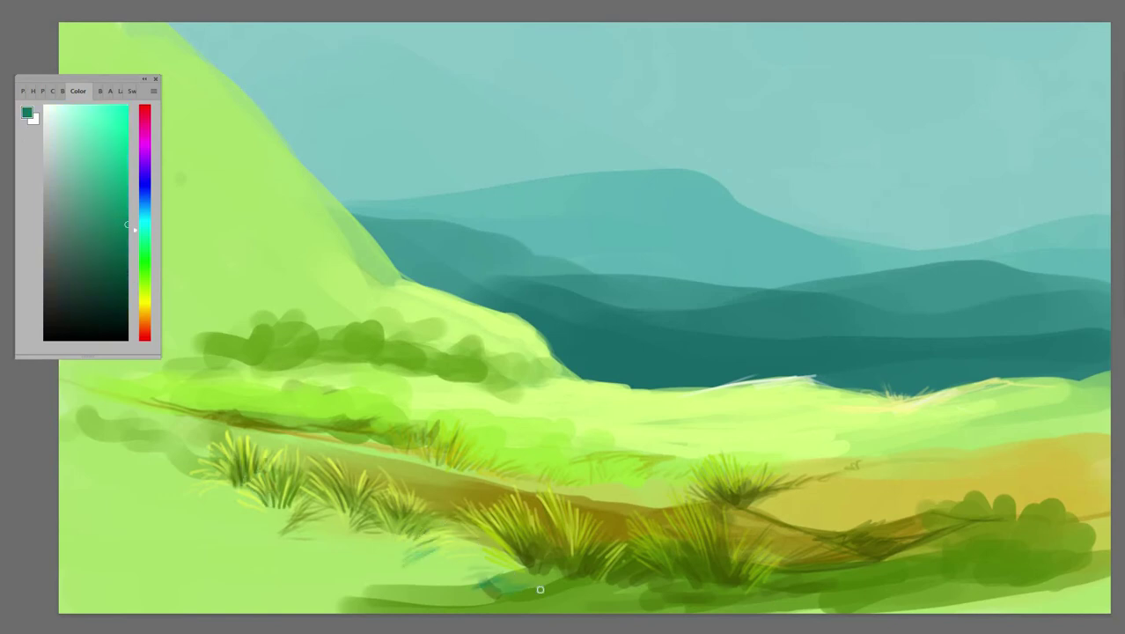
drag(540, 589, 369, 583)
click(145, 278)
Block in dark green grass blades across the lower-left corner and left edge.
click(127, 249)
mouse_move(115, 475)
mouse_down()
mouse_move(229, 572)
mouse_move(219, 452)
mouse_up()
mouse_move(143, 456)
mouse_down()
mouse_move(214, 558)
mouse_move(226, 529)
mouse_move(239, 599)
mouse_move(285, 588)
mouse_up()
drag(348, 546, 319, 521)
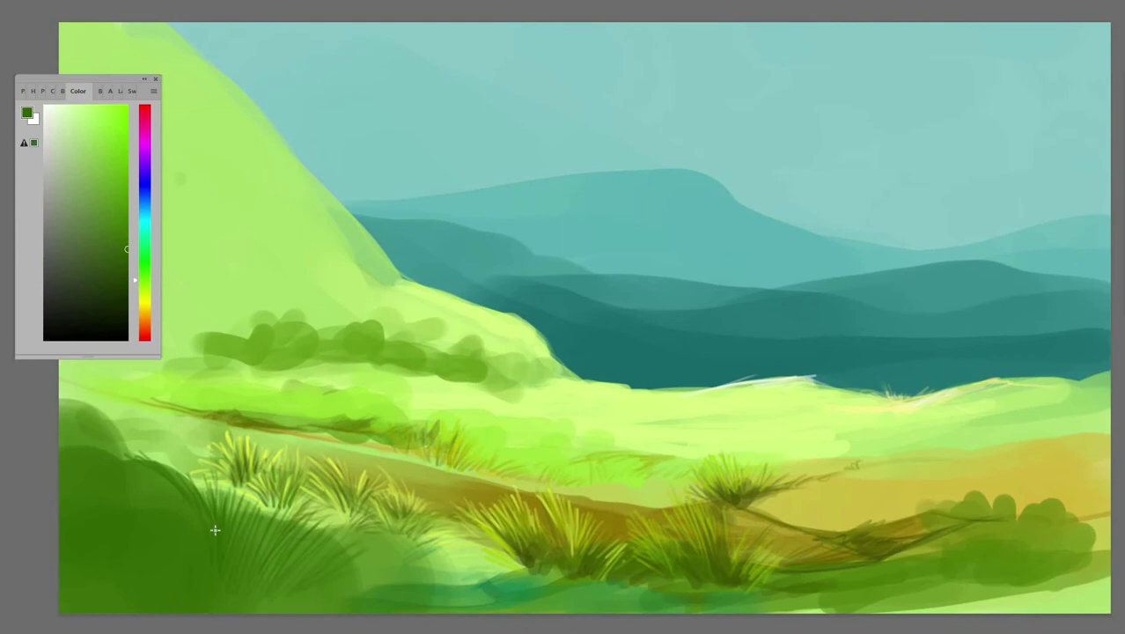
mouse_move(110, 458)
mouse_down()
mouse_move(84, 401)
mouse_move(132, 396)
mouse_up()
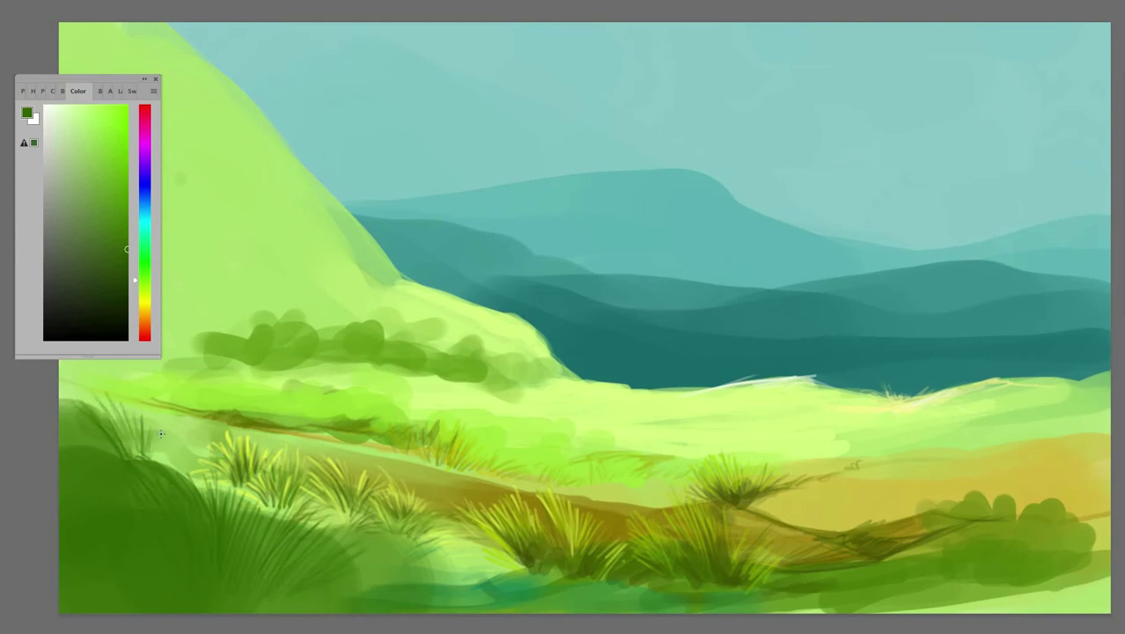
drag(167, 462, 92, 444)
drag(339, 614, 362, 541)
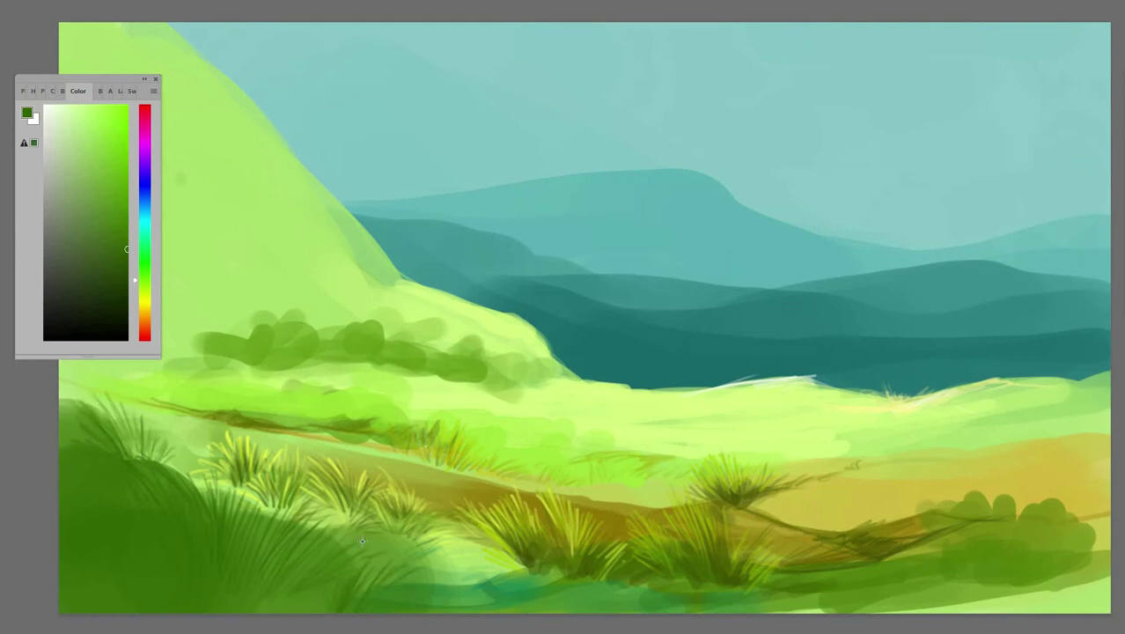
Paint light-green highlight blades through the foreground grass and along the left edge.
alt+click(312, 546)
drag(264, 606, 215, 509)
drag(388, 602, 354, 530)
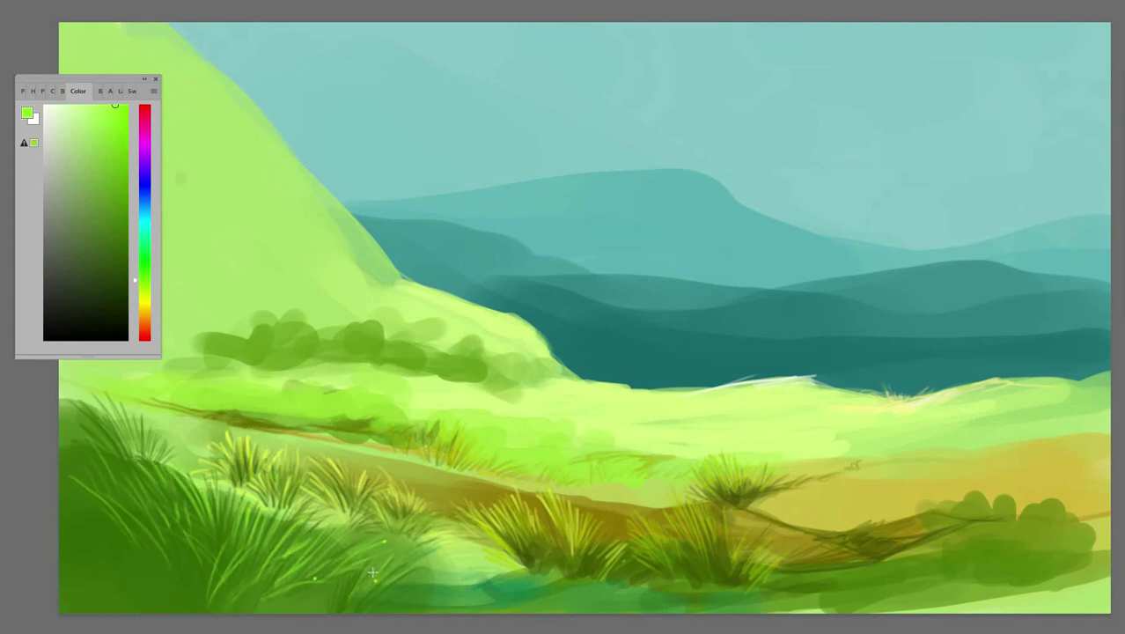
drag(482, 585, 435, 562)
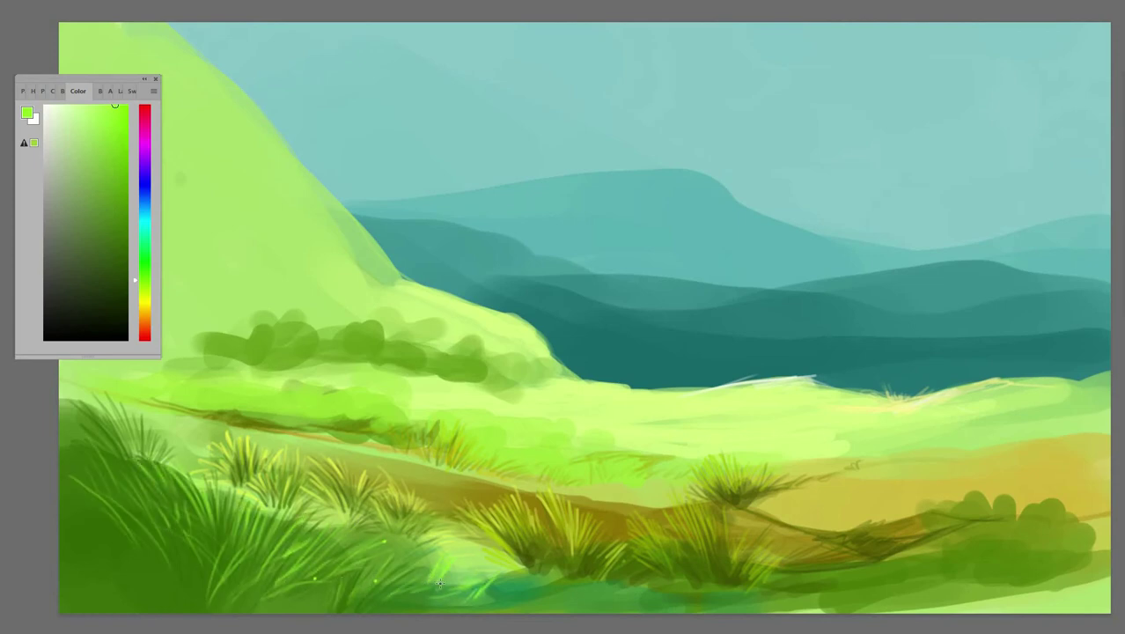
drag(519, 592, 421, 563)
drag(115, 444, 105, 406)
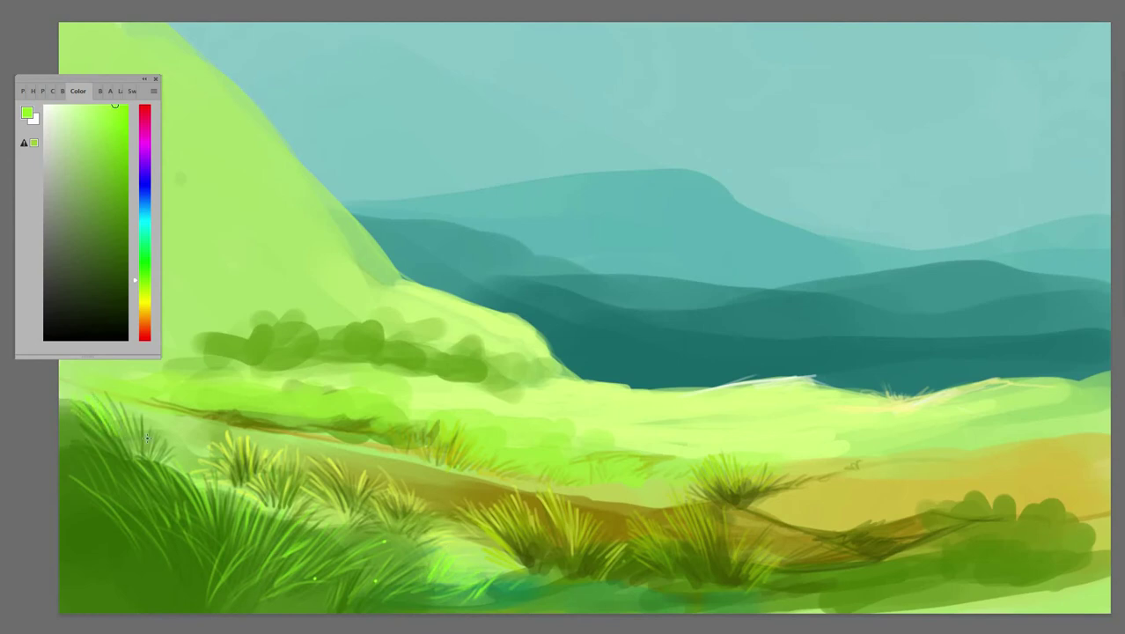
mouse_move(92, 467)
mouse_down()
mouse_move(78, 430)
mouse_move(98, 442)
mouse_up()
drag(132, 498, 113, 454)
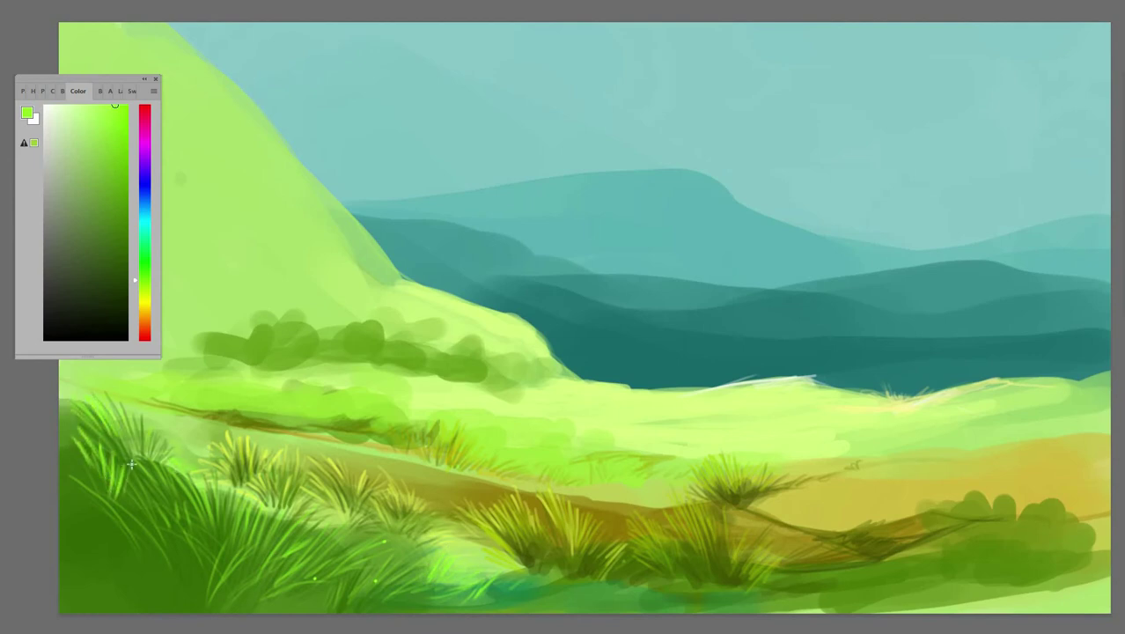
drag(97, 532, 71, 465)
Spread more dark green grass blades across the lower-left foreground clump.
alt+click(206, 538)
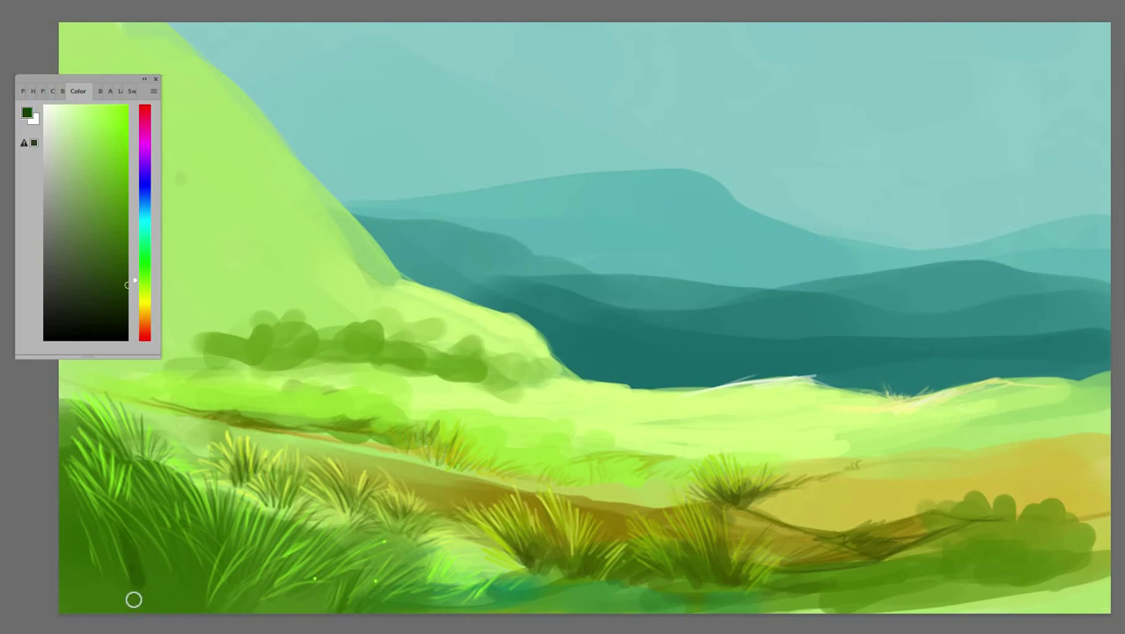
drag(133, 599, 88, 502)
drag(154, 599, 103, 465)
drag(159, 549, 88, 449)
drag(211, 584, 132, 467)
drag(256, 599, 198, 512)
drag(334, 612, 256, 546)
drag(299, 581, 220, 527)
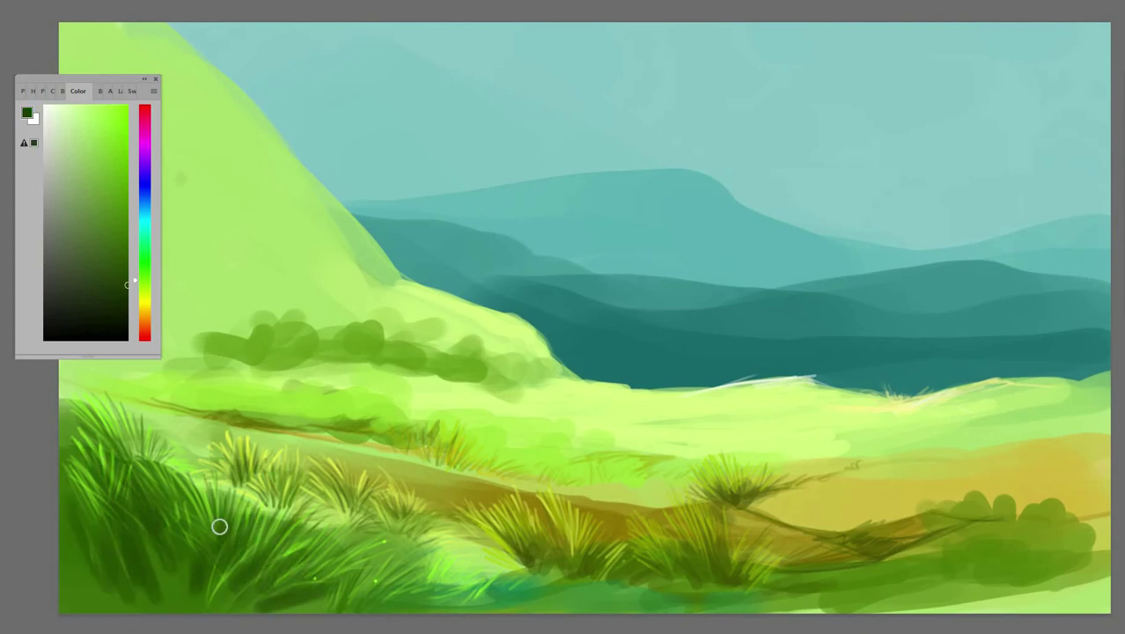
Deepen the lower-left grass clump with even darker green shadow blades.
alt+click(148, 528)
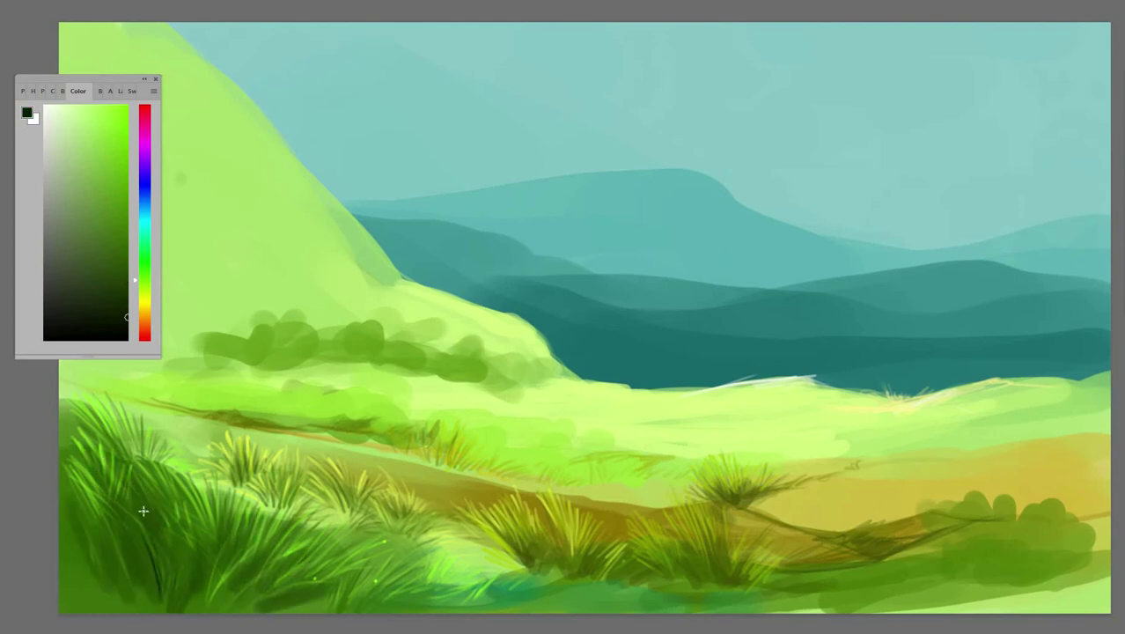
drag(216, 604, 204, 568)
mouse_move(236, 612)
mouse_down()
mouse_move(196, 556)
mouse_move(194, 491)
mouse_up()
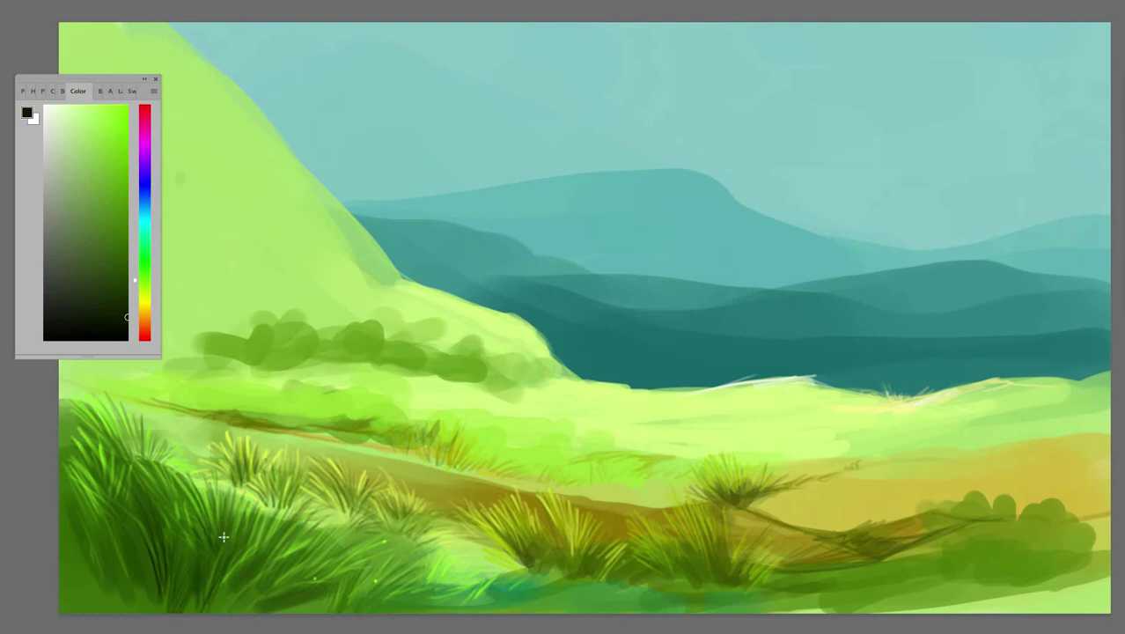
mouse_move(256, 553)
mouse_down()
mouse_move(220, 505)
mouse_move(230, 522)
mouse_up()
drag(211, 616, 291, 573)
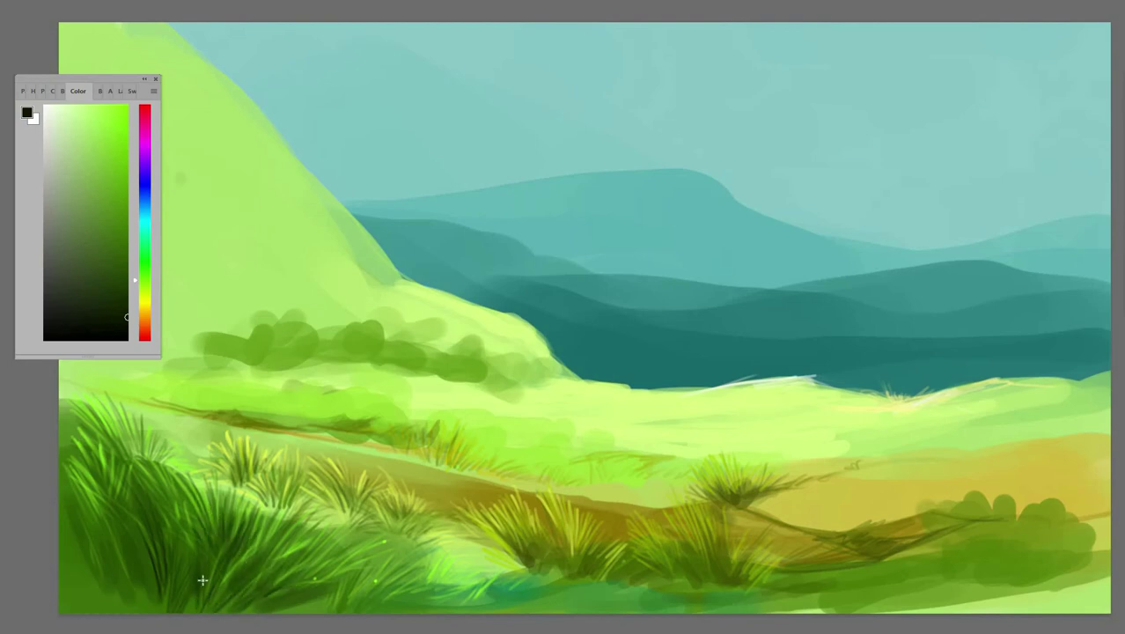
mouse_move(119, 594)
mouse_down()
mouse_move(93, 553)
mouse_move(112, 565)
mouse_move(114, 521)
mouse_up()
mouse_move(154, 602)
mouse_down()
mouse_move(136, 565)
mouse_move(83, 534)
mouse_up()
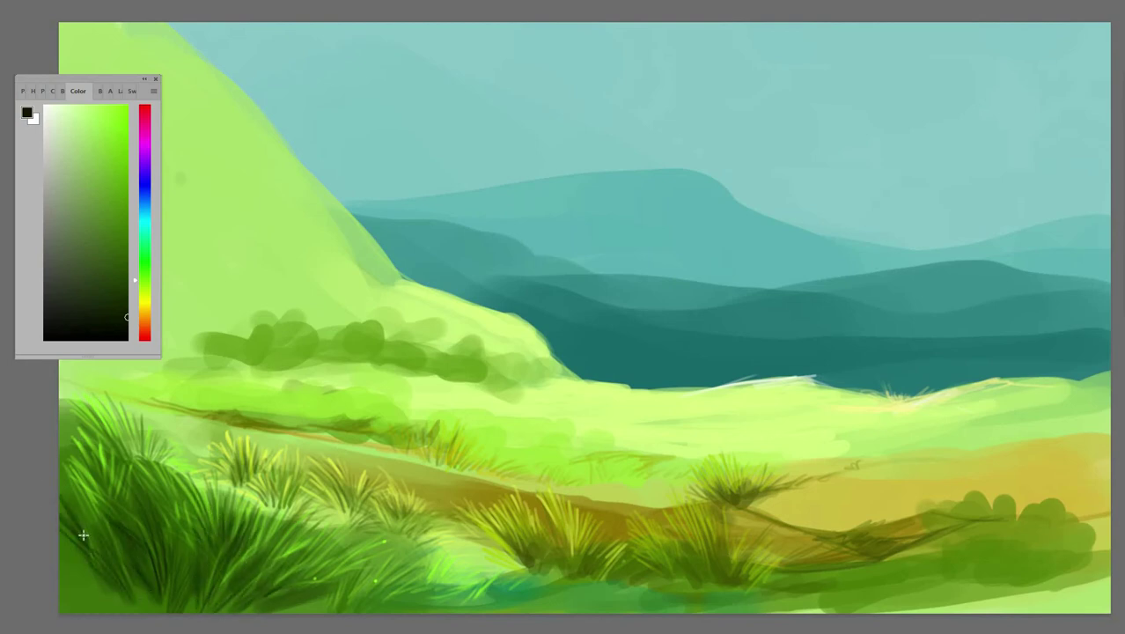
drag(110, 591, 82, 558)
mouse_move(119, 613)
mouse_down()
mouse_move(151, 611)
mouse_move(88, 595)
mouse_move(66, 533)
mouse_up()
Paint light yellow-green highlight blades into the lower-left grass.
alt+click(132, 564)
alt+click(97, 568)
drag(112, 566, 79, 505)
mouse_move(145, 602)
mouse_down()
mouse_move(145, 532)
mouse_move(123, 500)
mouse_up()
drag(180, 606, 198, 553)
Add light yellow-green grass blades along the lower foreground toward the centre.
mouse_move(379, 583)
mouse_down()
mouse_move(403, 534)
mouse_move(368, 554)
mouse_up()
drag(422, 608, 375, 528)
drag(321, 586, 377, 524)
drag(390, 597, 390, 593)
mouse_move(339, 563)
mouse_down()
mouse_move(333, 486)
mouse_move(380, 519)
mouse_up()
mouse_move(480, 606)
mouse_down()
mouse_move(511, 585)
mouse_move(518, 536)
mouse_up()
mouse_move(550, 599)
mouse_down()
mouse_move(541, 536)
mouse_move(568, 559)
mouse_up()
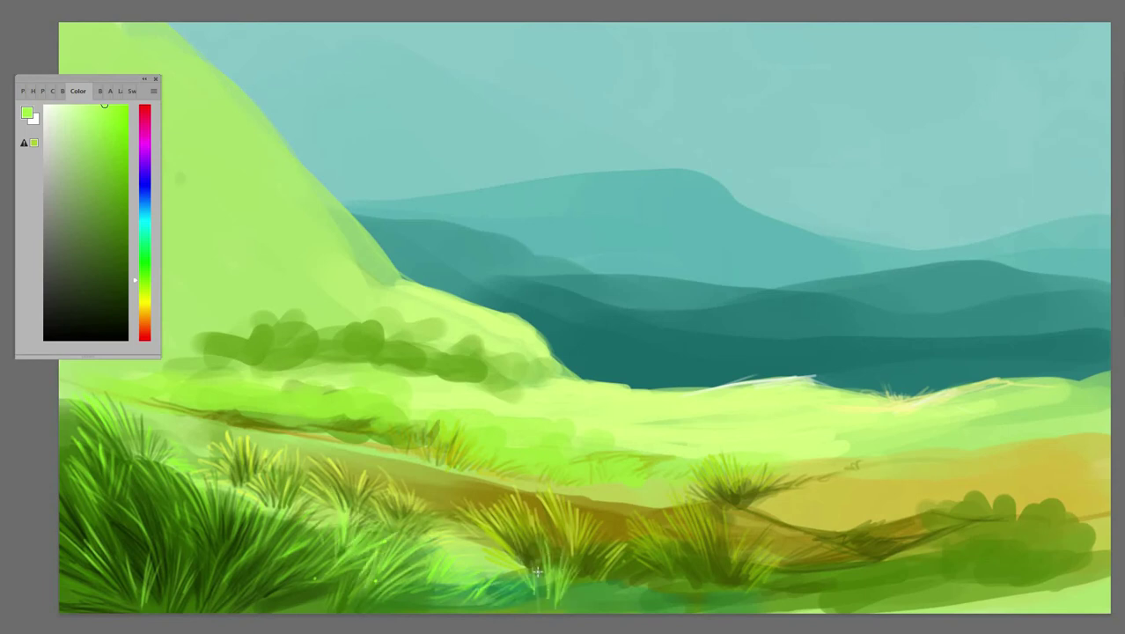
drag(507, 606, 533, 551)
click(145, 320)
click(98, 149)
Darken the fallen branch and the branch line along the path in brown.
click(126, 170)
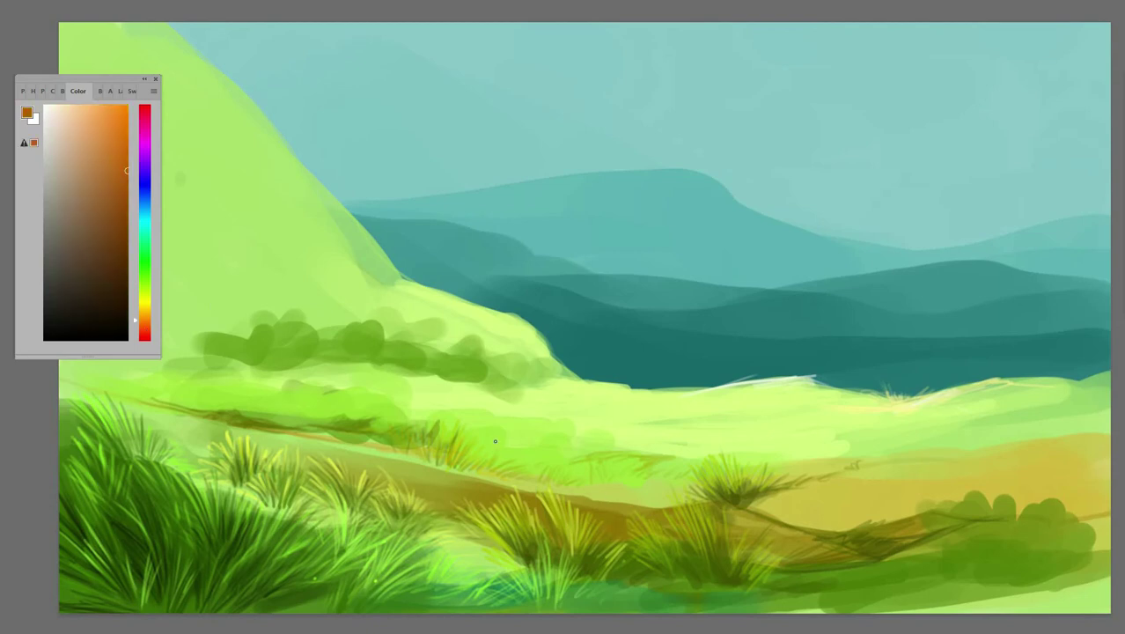
mouse_move(841, 547)
mouse_down()
mouse_move(995, 522)
mouse_move(956, 527)
mouse_up()
drag(231, 420, 400, 451)
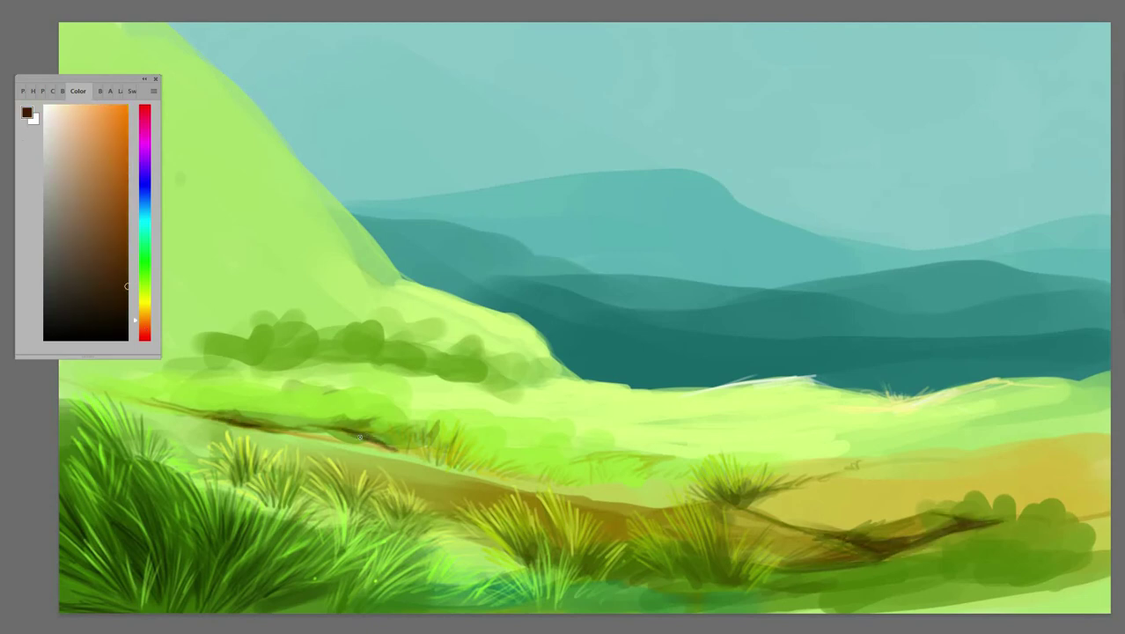
mouse_move(340, 430)
mouse_down()
mouse_move(441, 474)
mouse_move(470, 509)
mouse_move(490, 495)
mouse_move(678, 539)
mouse_up()
Add dark grass tufts under the bushes and small green strokes across the bush band.
drag(472, 372, 369, 360)
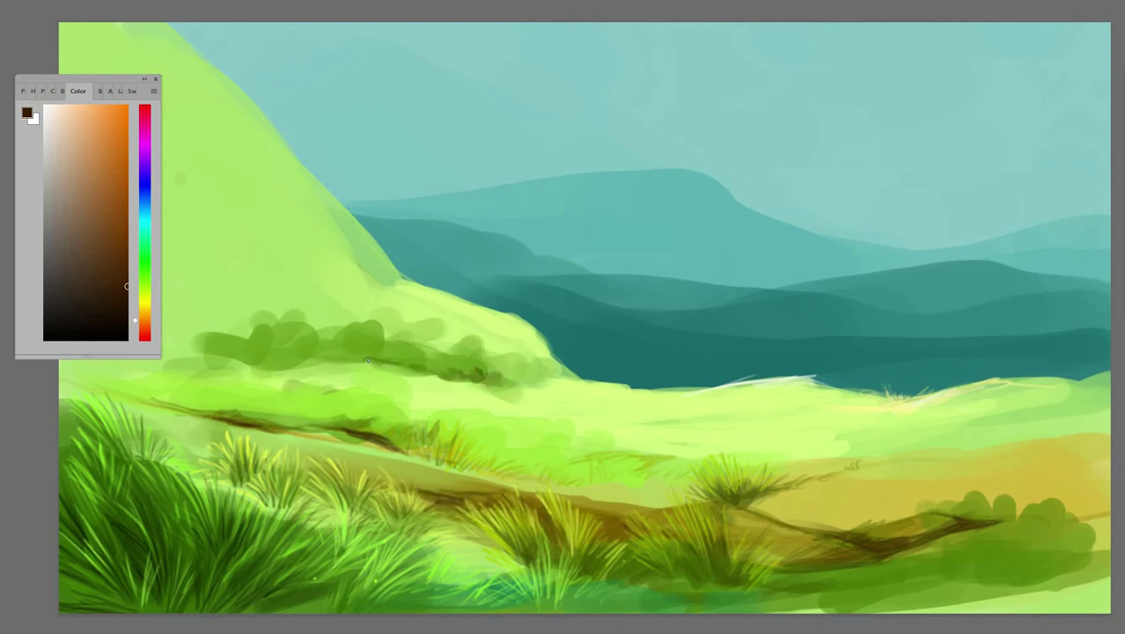
mouse_move(222, 363)
mouse_down()
mouse_move(280, 354)
mouse_move(274, 366)
mouse_up()
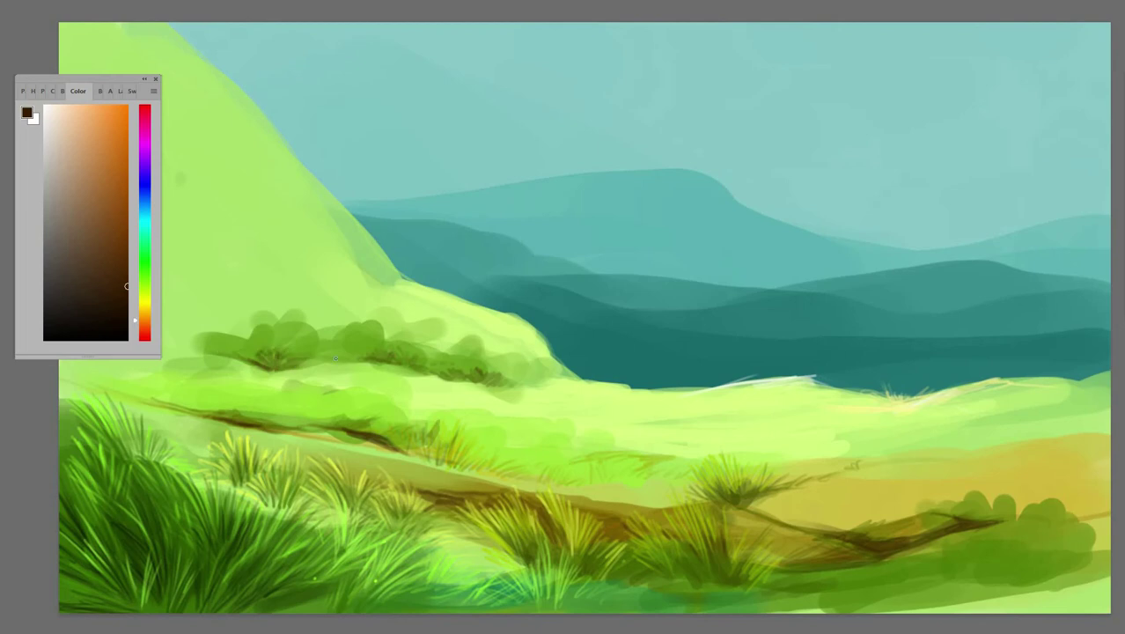
drag(499, 351, 539, 377)
alt+click(500, 357)
drag(407, 327, 470, 348)
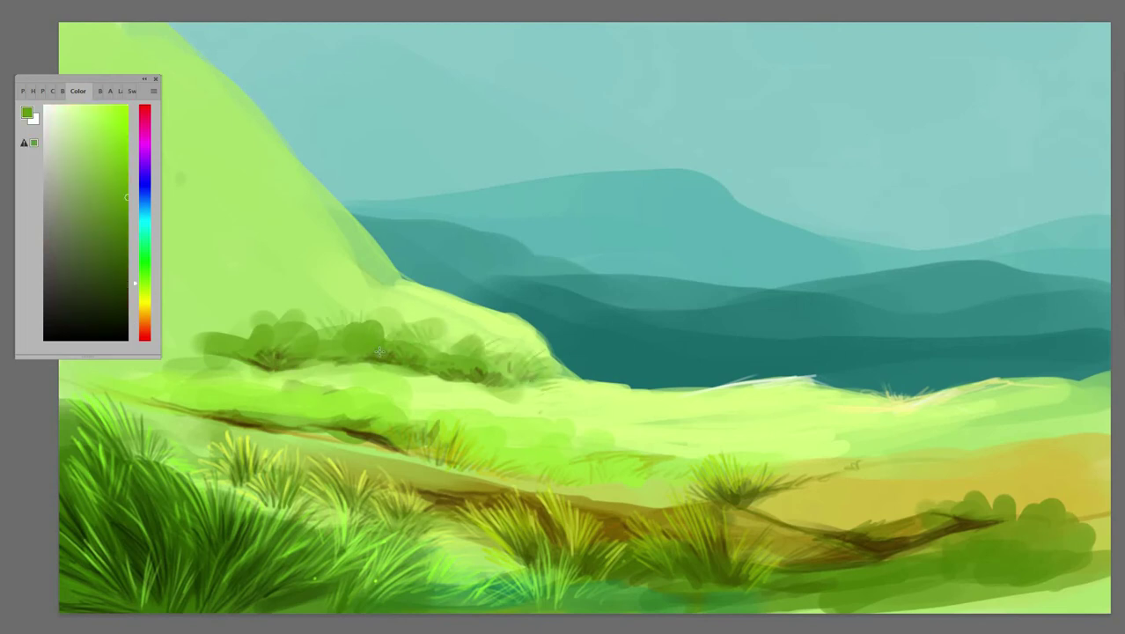
drag(309, 340, 332, 315)
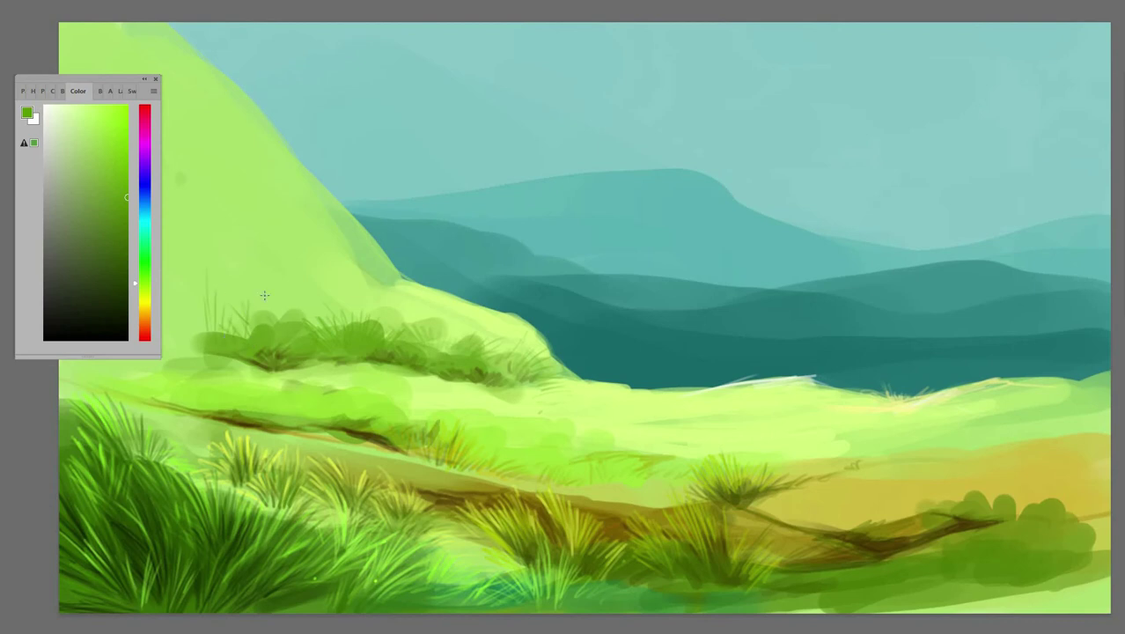
mouse_move(195, 327)
mouse_down()
mouse_move(171, 353)
mouse_move(238, 335)
mouse_up()
Paint darker green blades and thin dark olive stalks rising from the bushes.
alt+click(253, 355)
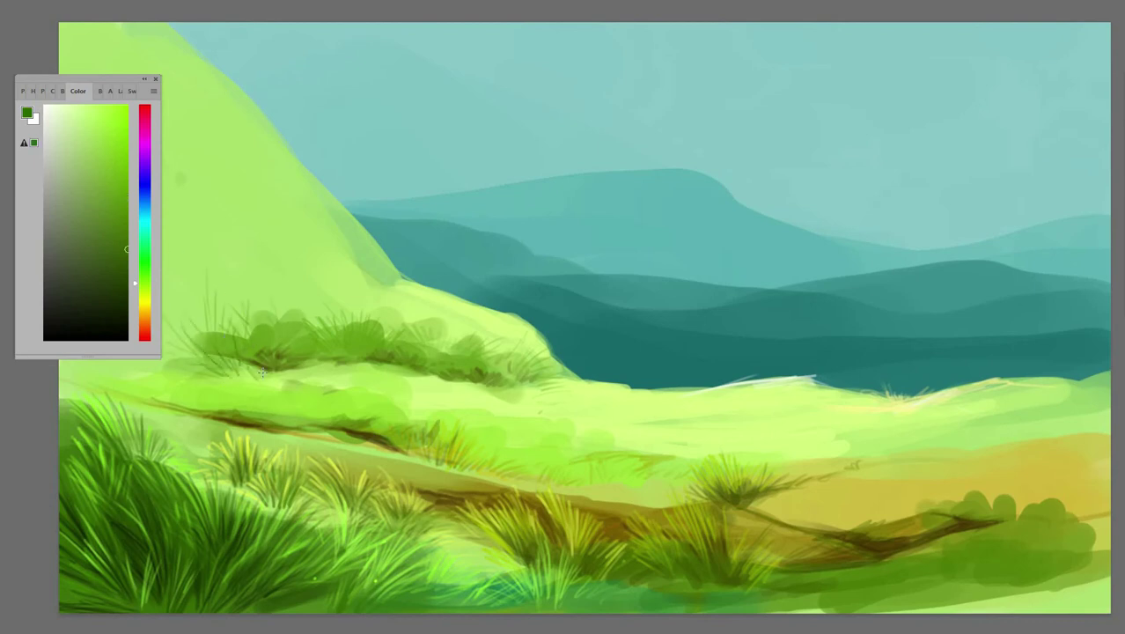
mouse_move(269, 377)
mouse_down()
mouse_move(321, 357)
mouse_move(275, 312)
mouse_up()
drag(294, 355, 292, 304)
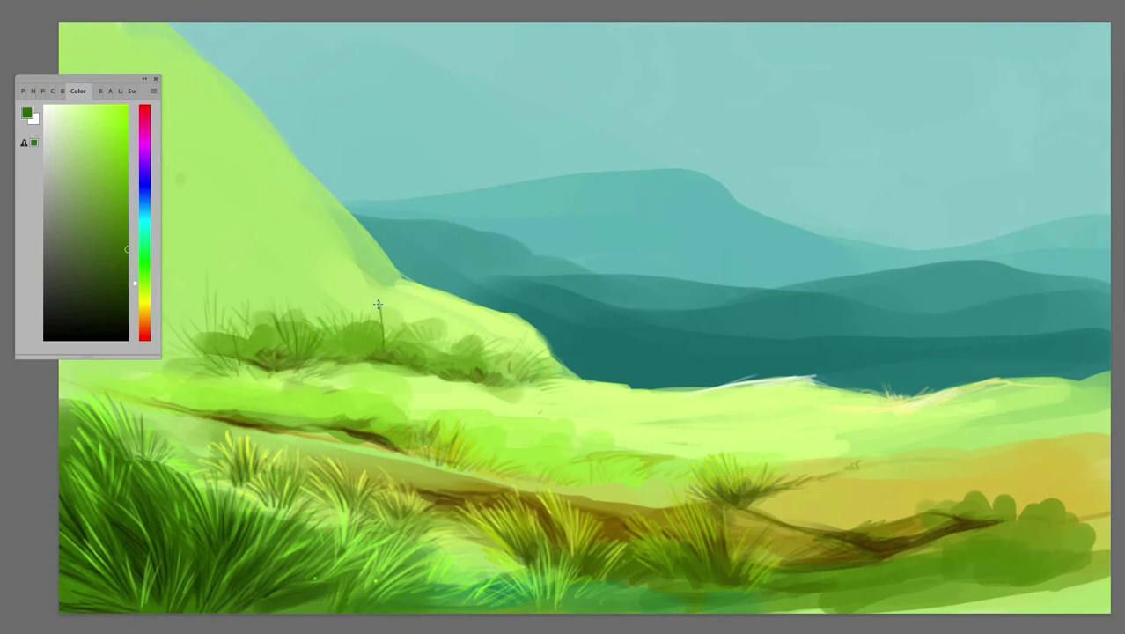
alt+click(385, 357)
drag(382, 357, 380, 313)
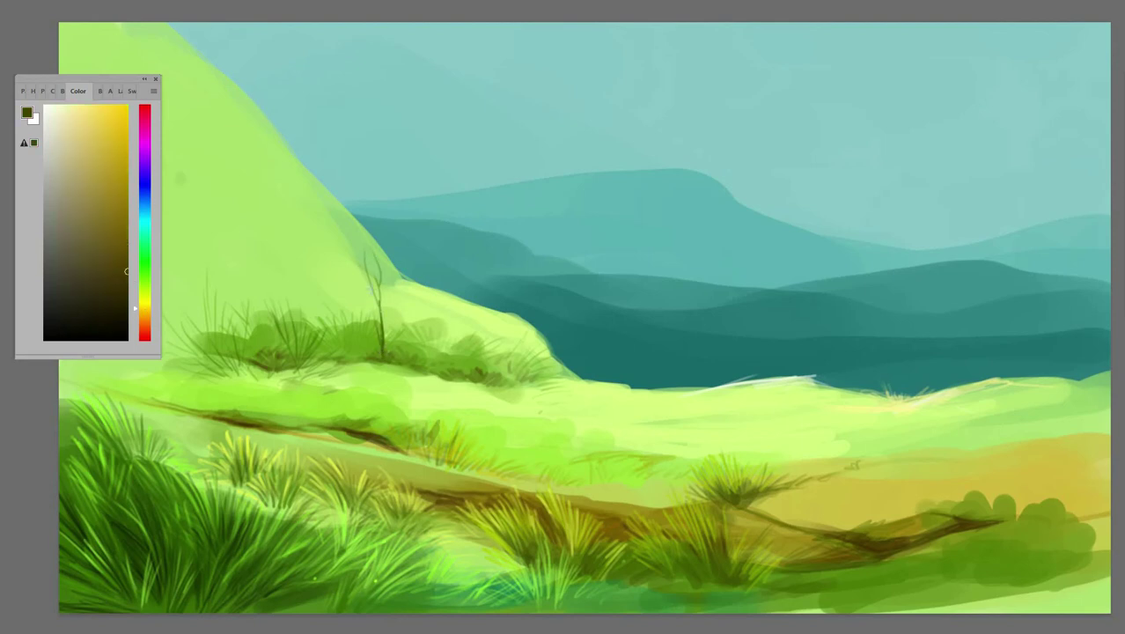
drag(425, 368, 437, 283)
Add tall dark olive grass blades, then dab soft green over the hill and bushes.
alt+click(424, 359)
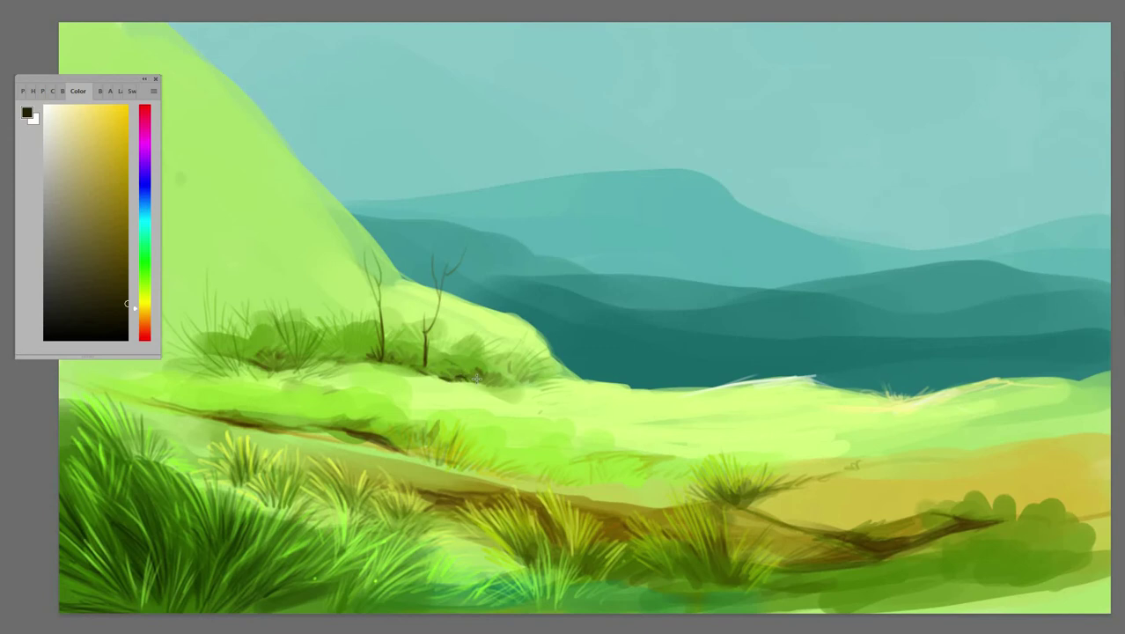
mouse_move(278, 372)
mouse_down()
mouse_move(272, 291)
mouse_move(294, 347)
mouse_up()
drag(325, 367, 332, 342)
click(145, 244)
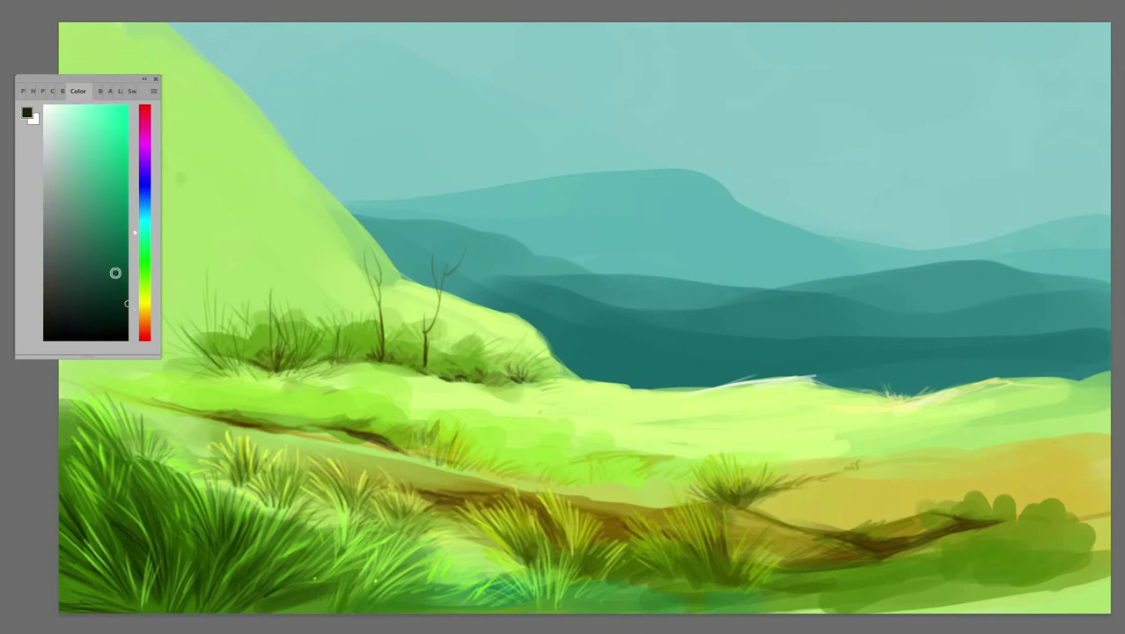
drag(116, 274, 120, 209)
mouse_move(479, 331)
mouse_down()
mouse_move(253, 307)
mouse_move(230, 264)
mouse_up()
click(248, 243)
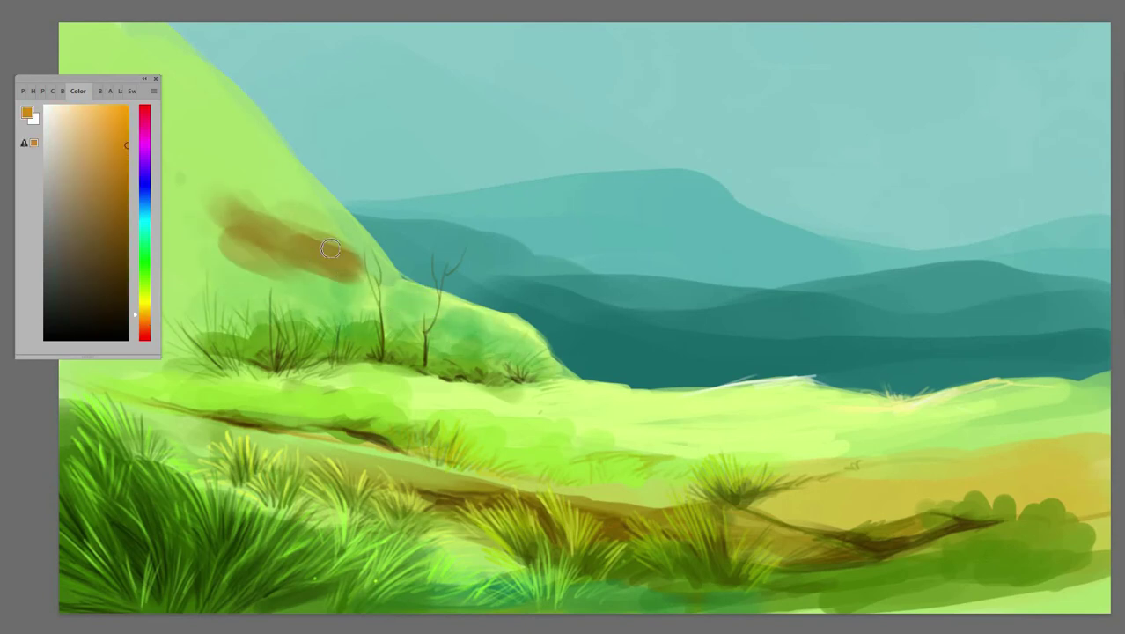
Paint orange and yellow over the brown patch, with sampled dark ochre strokes beneath.
drag(229, 211, 348, 256)
click(102, 110)
mouse_move(213, 198)
mouse_down()
mouse_move(308, 264)
mouse_move(366, 264)
mouse_up()
mouse_move(216, 190)
mouse_down()
mouse_move(287, 275)
mouse_move(359, 303)
mouse_up()
alt+click(291, 264)
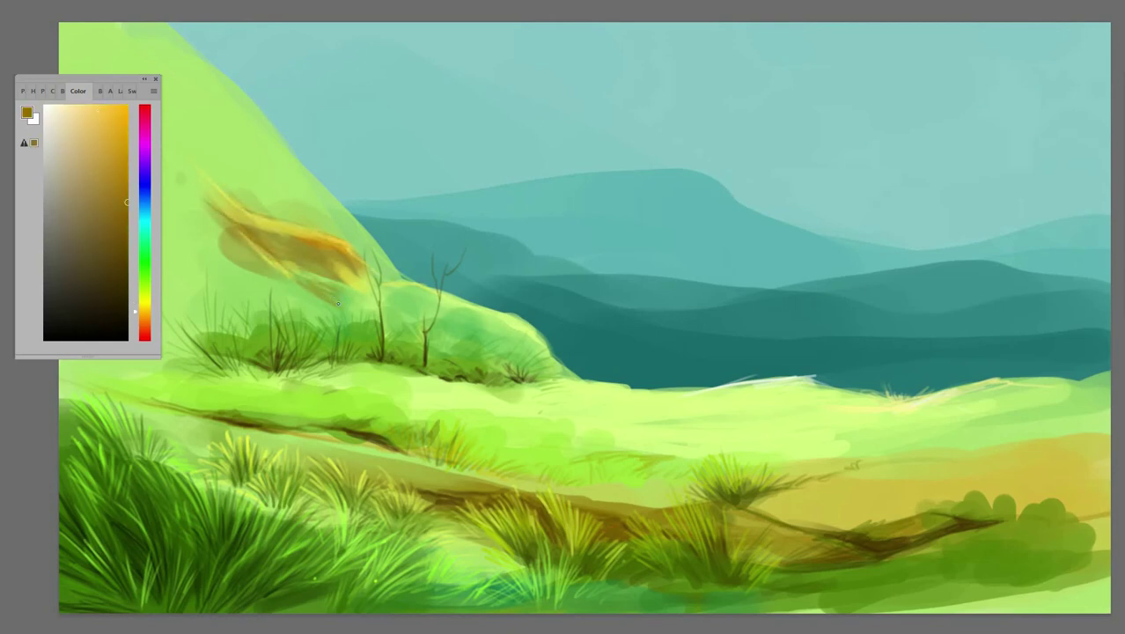
drag(197, 220, 284, 279)
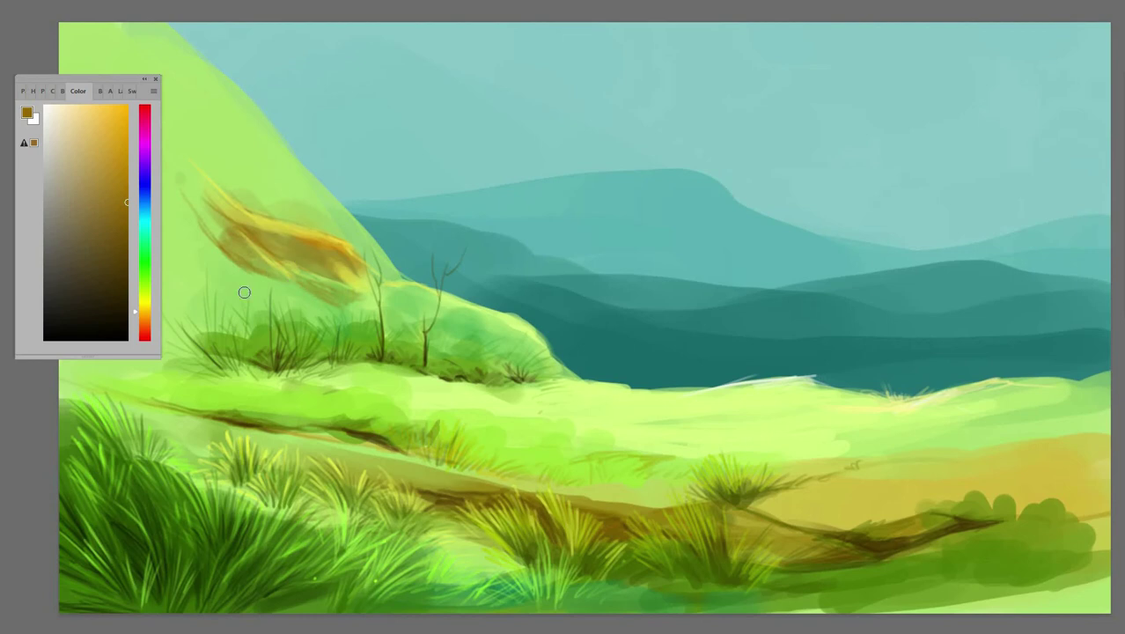
Shade the upper-left hillside with dark grey, greyish-purple and dark teal strokes.
drag(185, 216, 282, 313)
drag(176, 211, 300, 304)
drag(144, 147, 144, 164)
click(62, 181)
mouse_move(212, 264)
mouse_down()
mouse_move(214, 311)
mouse_move(220, 185)
mouse_up()
drag(89, 79, 745, 52)
click(800, 185)
click(736, 191)
mouse_move(211, 238)
mouse_down()
mouse_move(79, 35)
mouse_move(71, 70)
mouse_up()
Brush grey-teal, then dark green shading over the upper-left hillside.
drag(246, 334, 114, 36)
drag(141, 317, 62, 203)
click(800, 279)
click(800, 213)
click(776, 244)
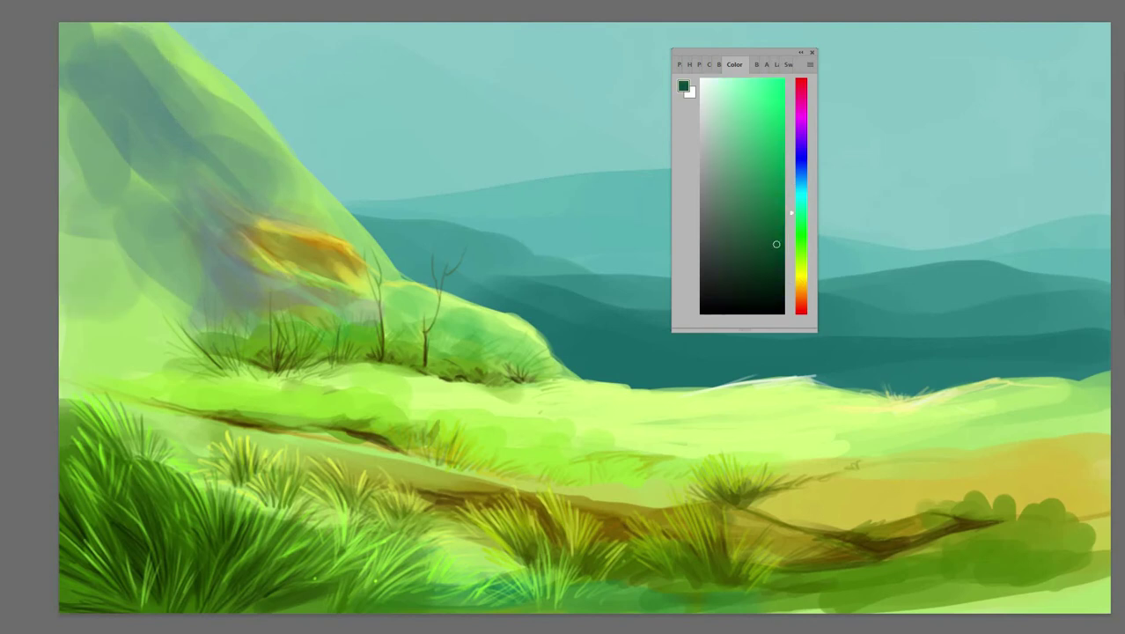
drag(71, 352, 220, 247)
drag(80, 317, 202, 133)
drag(124, 220, 291, 334)
Shade the hilltop and mid-slope darker green and draw thin dark lines down the slope.
drag(88, 70, 227, 209)
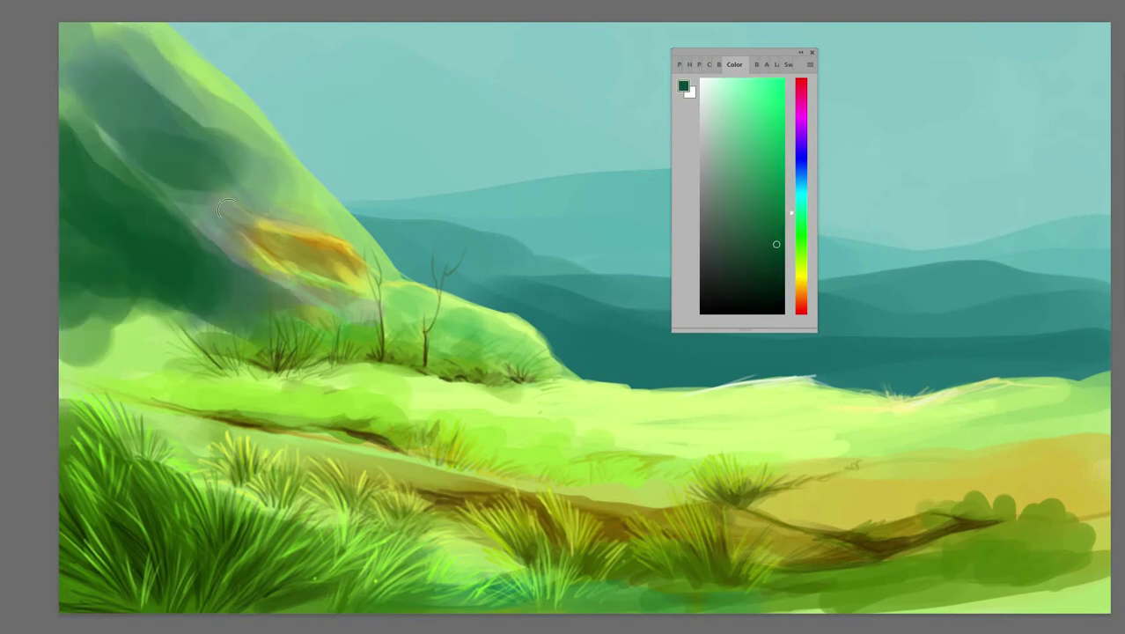
drag(123, 137, 63, 79)
drag(236, 200, 148, 164)
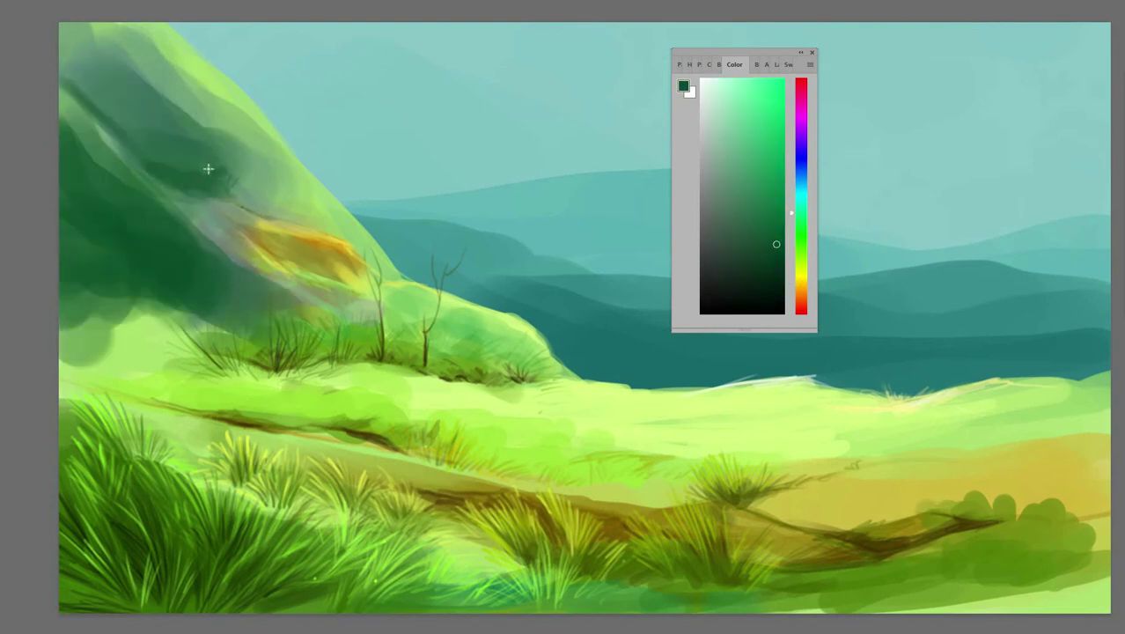
alt+click(181, 157)
mouse_move(191, 226)
mouse_down()
mouse_move(225, 282)
mouse_move(245, 289)
mouse_up()
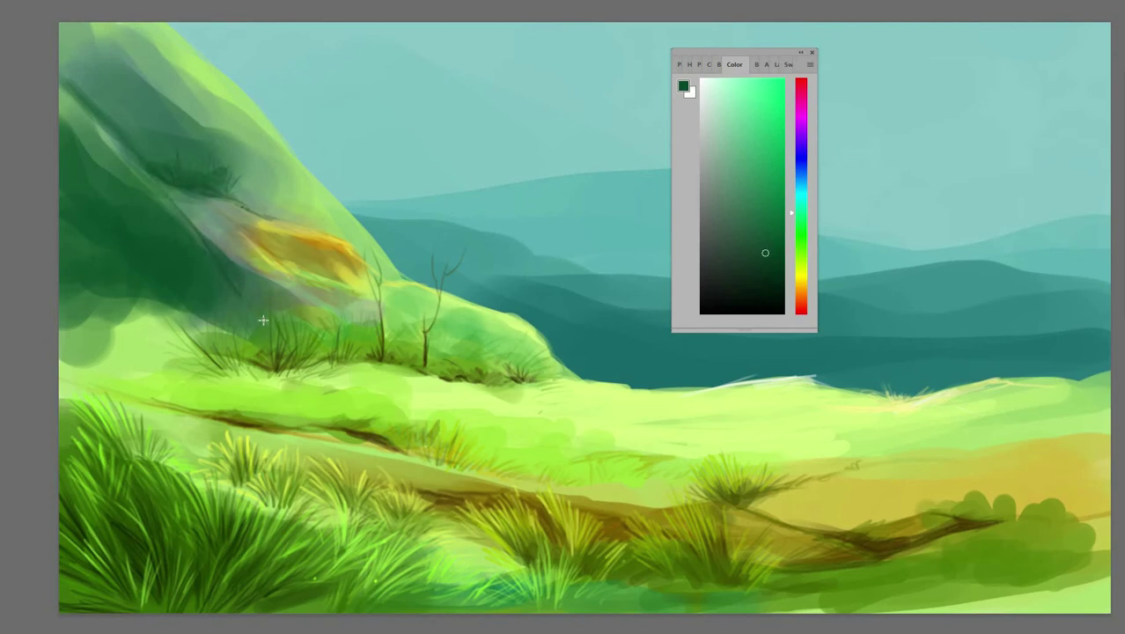
drag(61, 212, 130, 263)
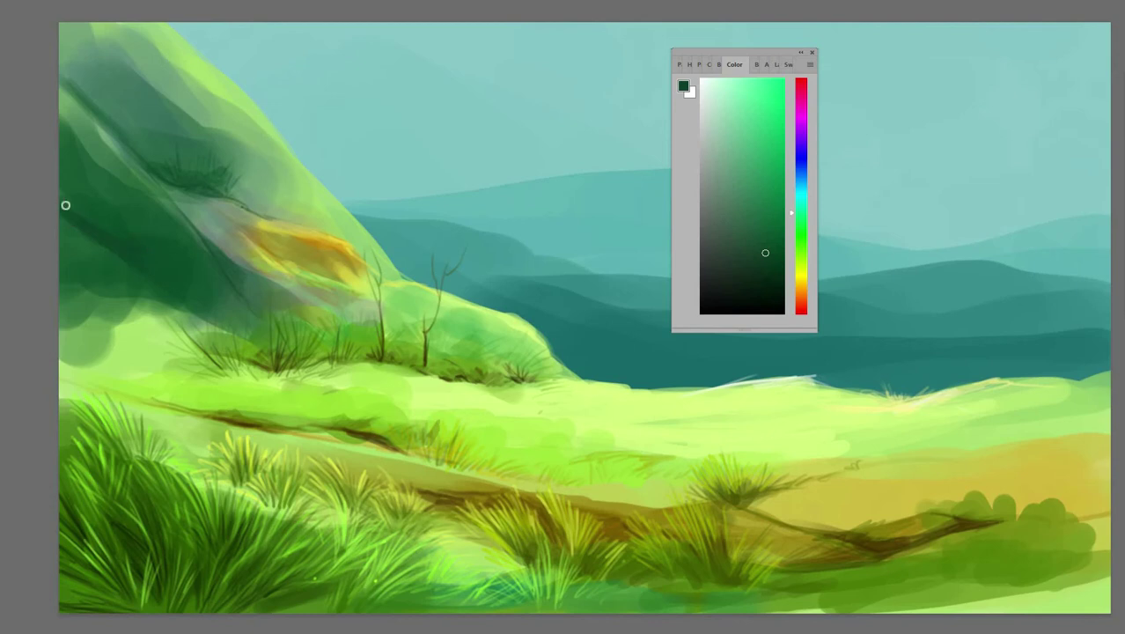
drag(195, 304, 253, 333)
alt+click(83, 284)
Paint dark tree shapes across the teal midground and dab sampled yellow-green foliage on the right.
mouse_move(83, 285)
mouse_down()
mouse_move(73, 271)
mouse_move(211, 319)
mouse_move(190, 255)
mouse_move(264, 212)
mouse_move(139, 144)
mouse_move(158, 131)
mouse_move(152, 110)
mouse_move(181, 170)
mouse_move(192, 110)
mouse_up()
drag(521, 292, 1076, 370)
drag(884, 388, 884, 351)
alt+click(400, 324)
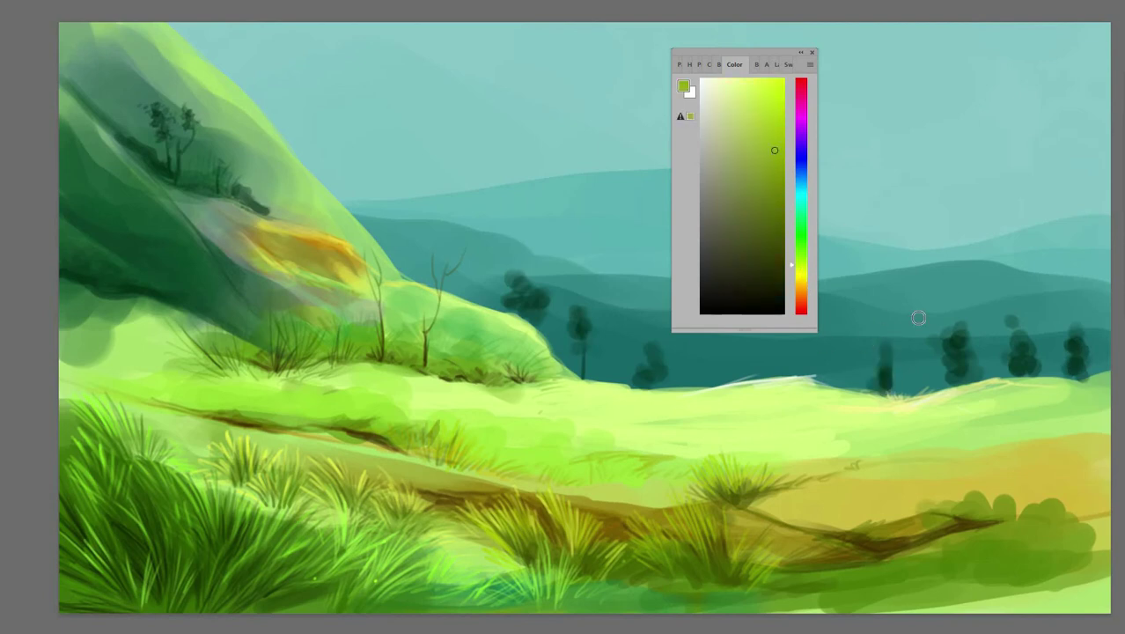
drag(918, 318, 924, 360)
mouse_move(986, 251)
mouse_down()
mouse_move(1010, 293)
mouse_move(1037, 294)
mouse_move(1030, 324)
mouse_move(995, 332)
mouse_up()
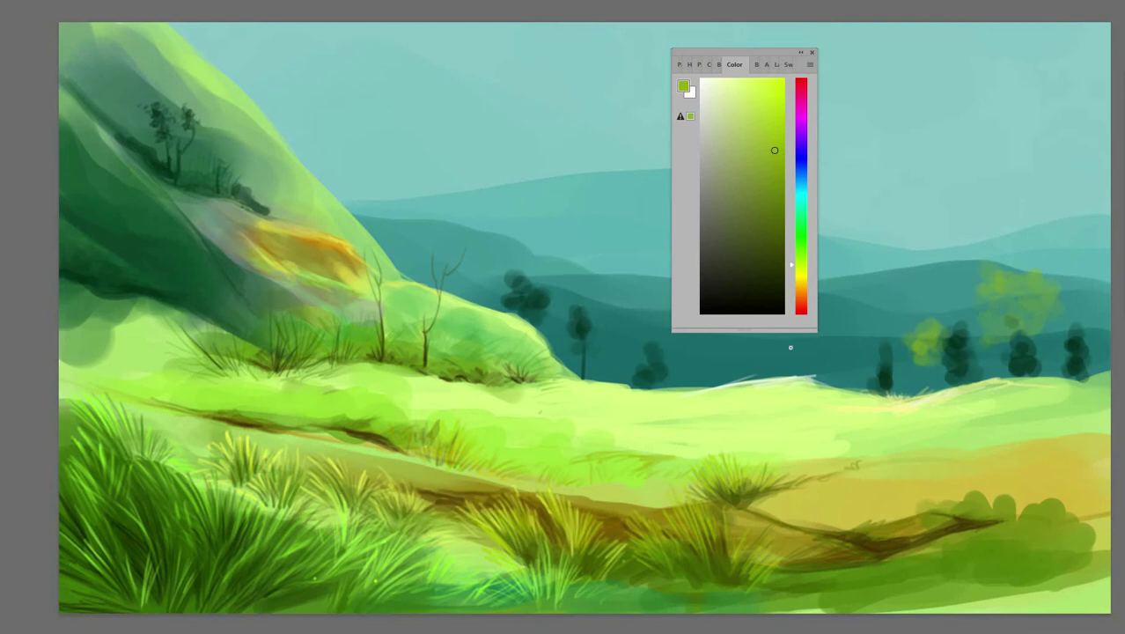
Thicken the thin midground trees' foliage with sampled dark teal.
alt+click(577, 340)
alt+click(647, 379)
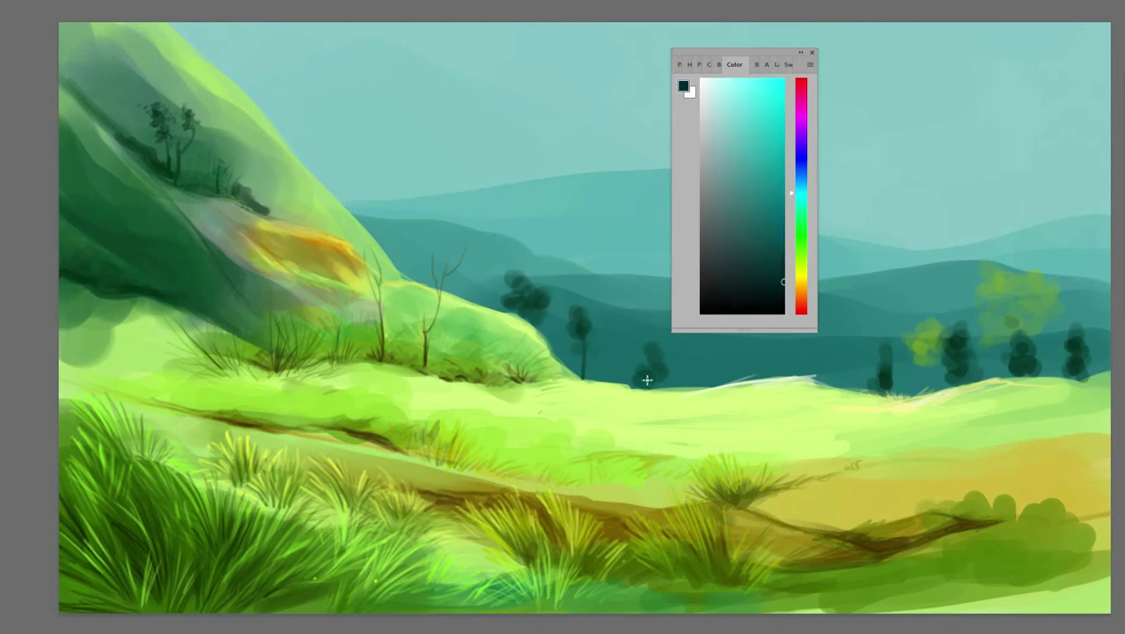
drag(575, 311, 568, 331)
drag(664, 355, 678, 380)
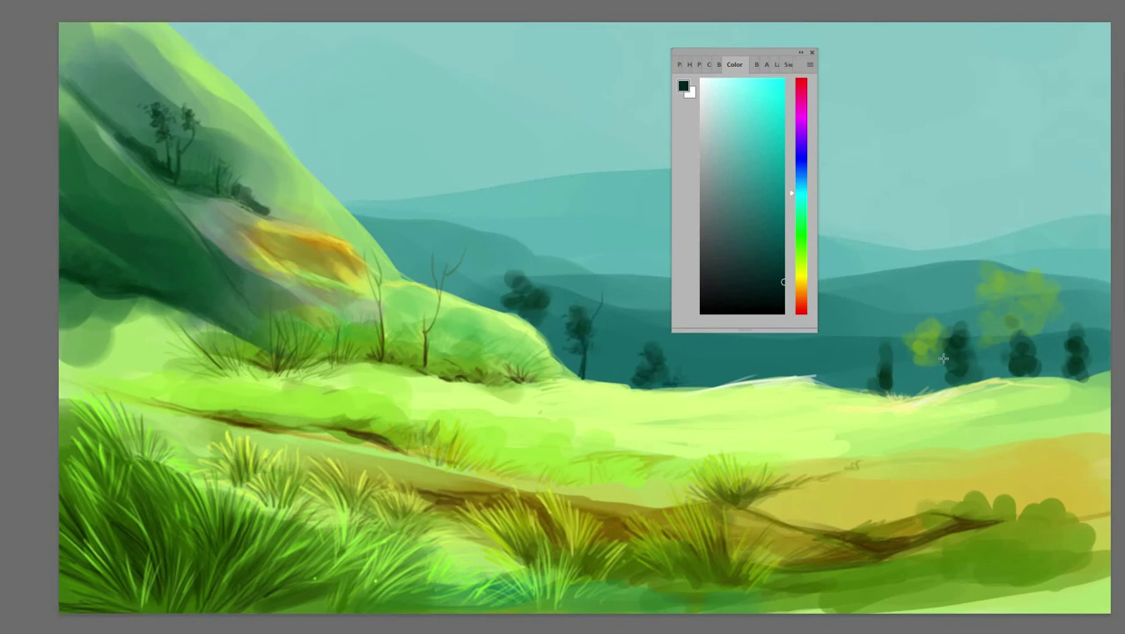
mouse_move(894, 388)
mouse_down()
mouse_move(884, 377)
mouse_move(872, 389)
mouse_up()
mouse_move(517, 306)
mouse_down()
mouse_move(504, 278)
mouse_move(516, 277)
mouse_up()
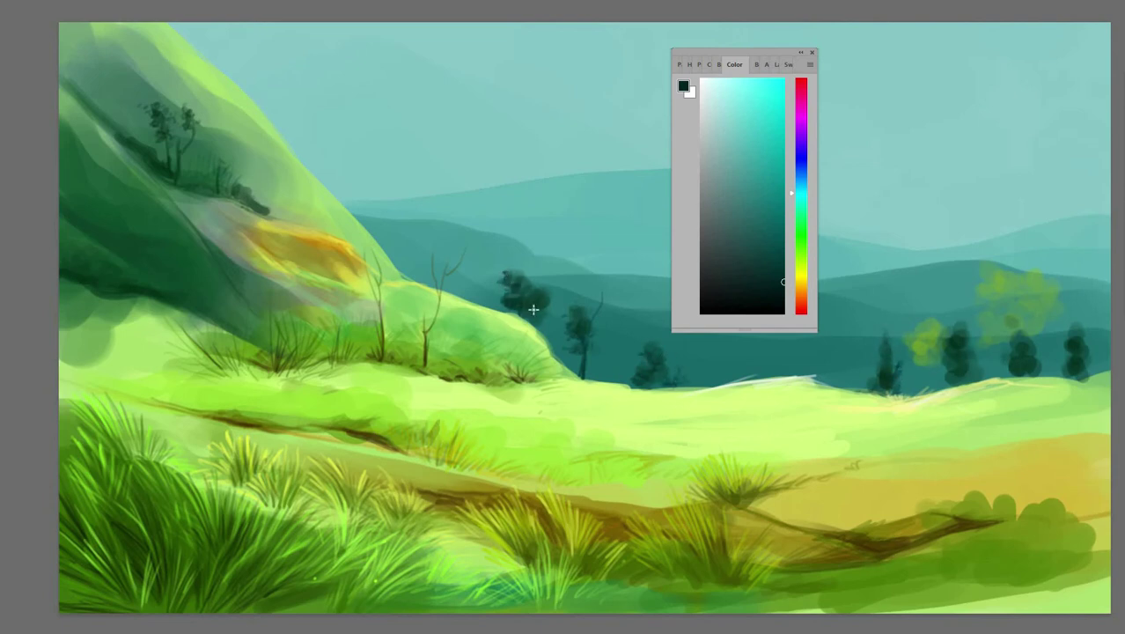
Shade the yellow-green distant trees dark green and add a thin trunk.
alt+click(1005, 339)
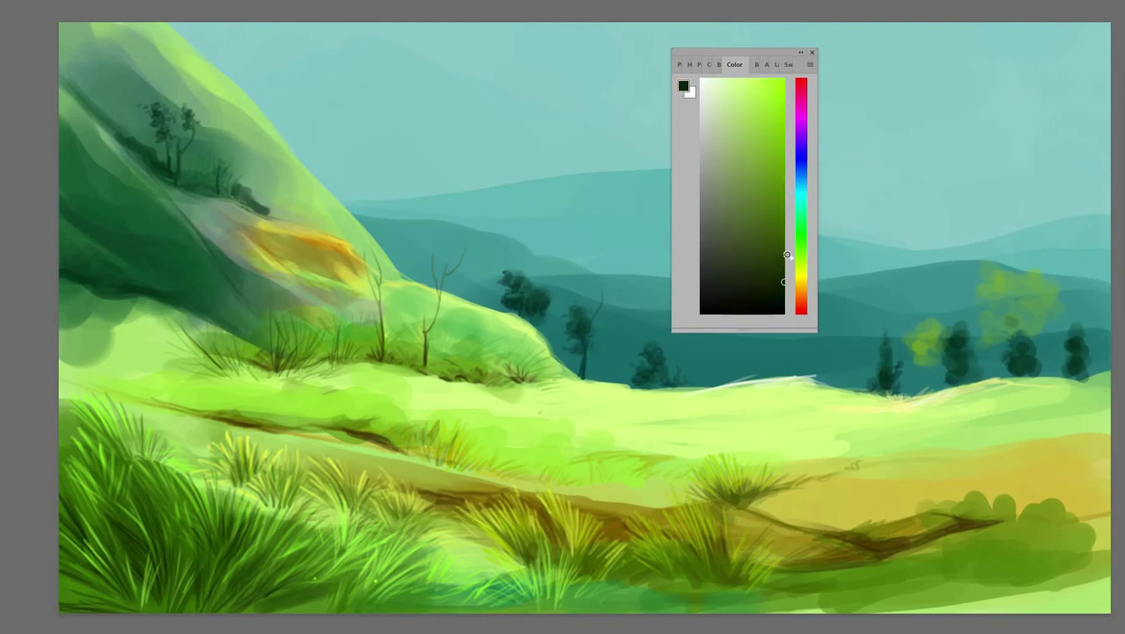
mouse_move(926, 337)
mouse_down()
mouse_move(908, 356)
mouse_move(1016, 321)
mouse_move(983, 281)
mouse_up()
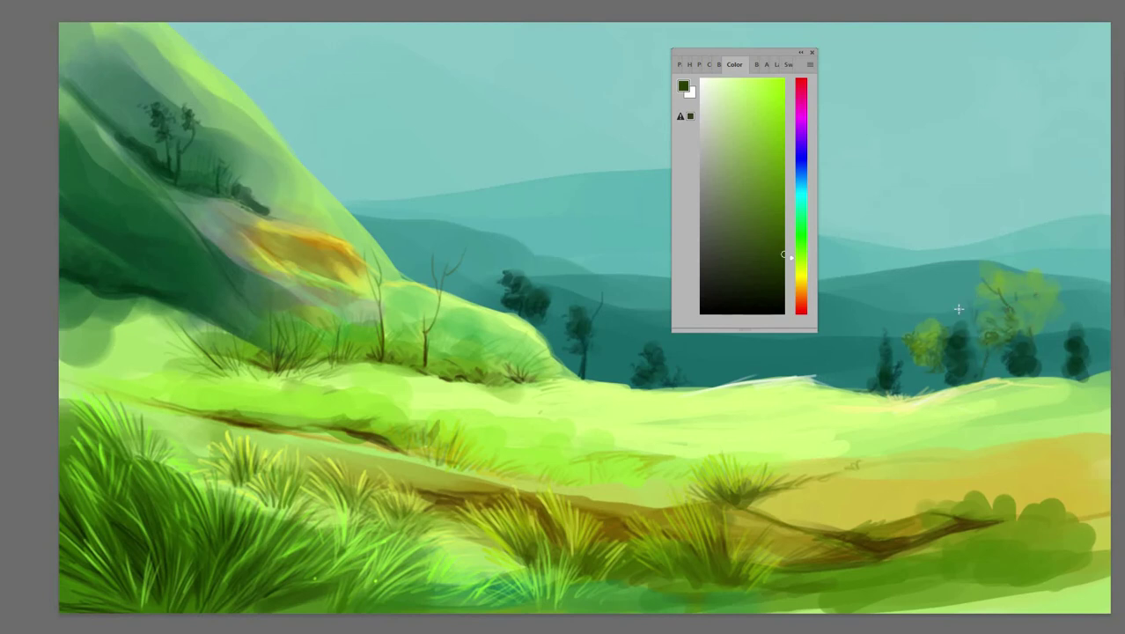
drag(935, 381, 926, 357)
Add light yellow-green highlights to the distant trees, midground tree and ridge.
alt+click(965, 297)
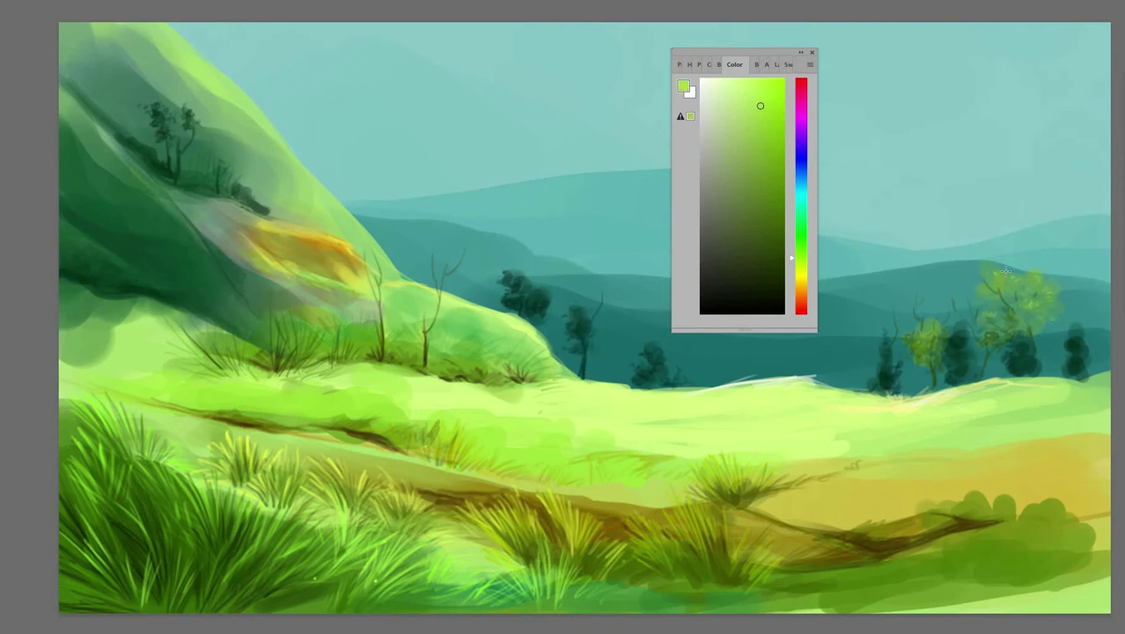
drag(920, 314, 924, 330)
mouse_move(577, 319)
mouse_down()
mouse_move(597, 336)
mouse_move(572, 322)
mouse_up()
alt+click(523, 316)
alt+click(571, 322)
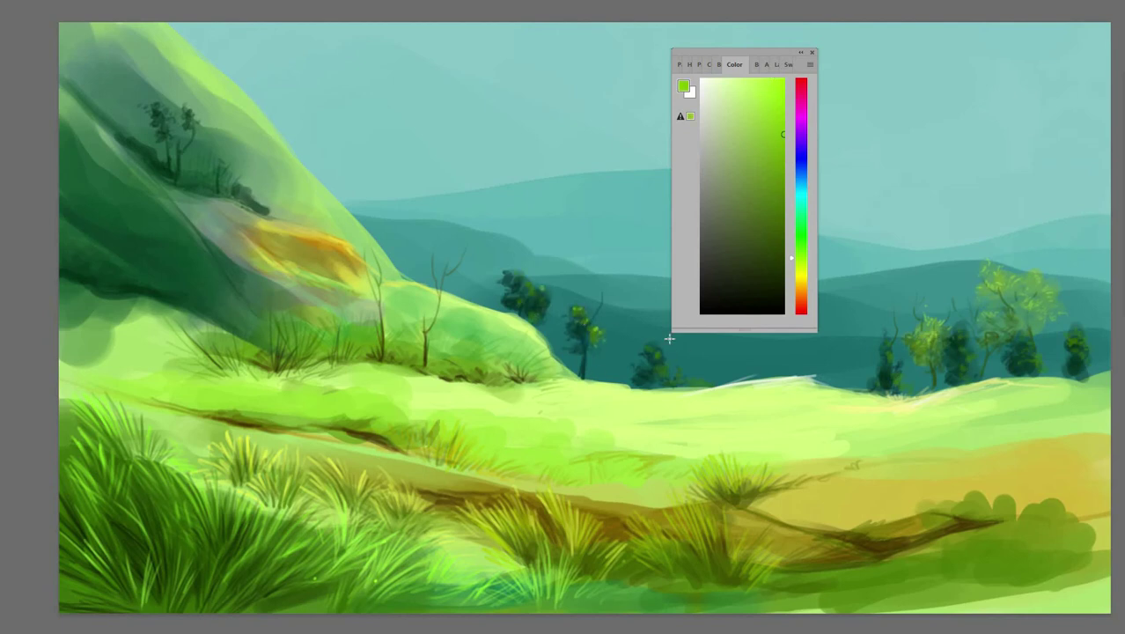
drag(644, 369, 678, 385)
alt+click(899, 323)
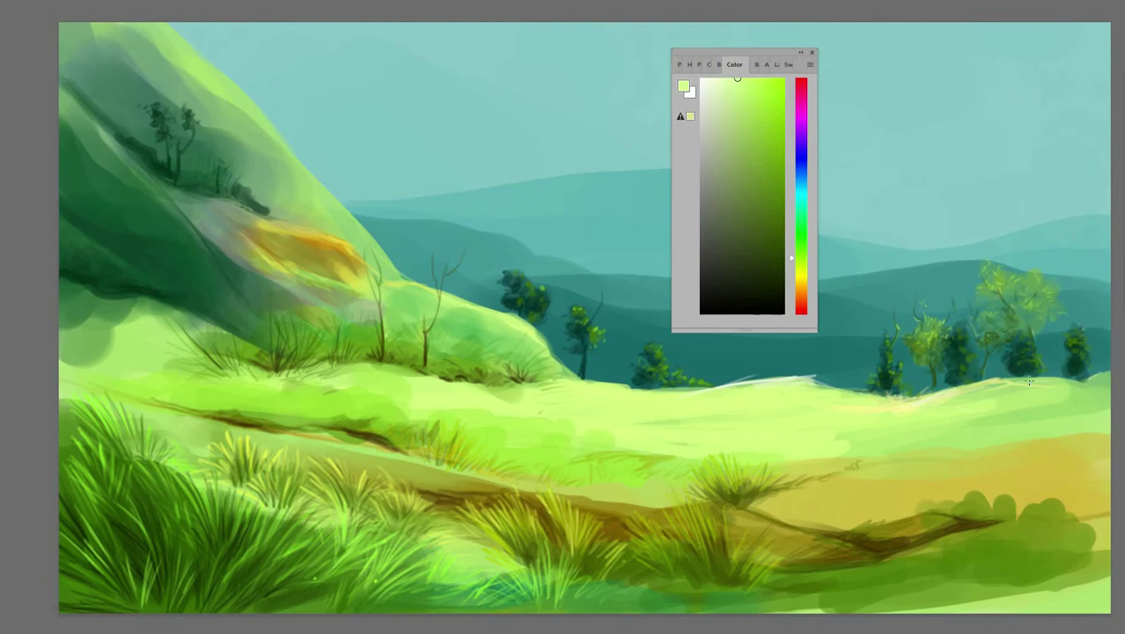
Brush pale highlights and a grass tuft along the ridge and hill edge, then dark olive meadow grass.
drag(1063, 377, 836, 390)
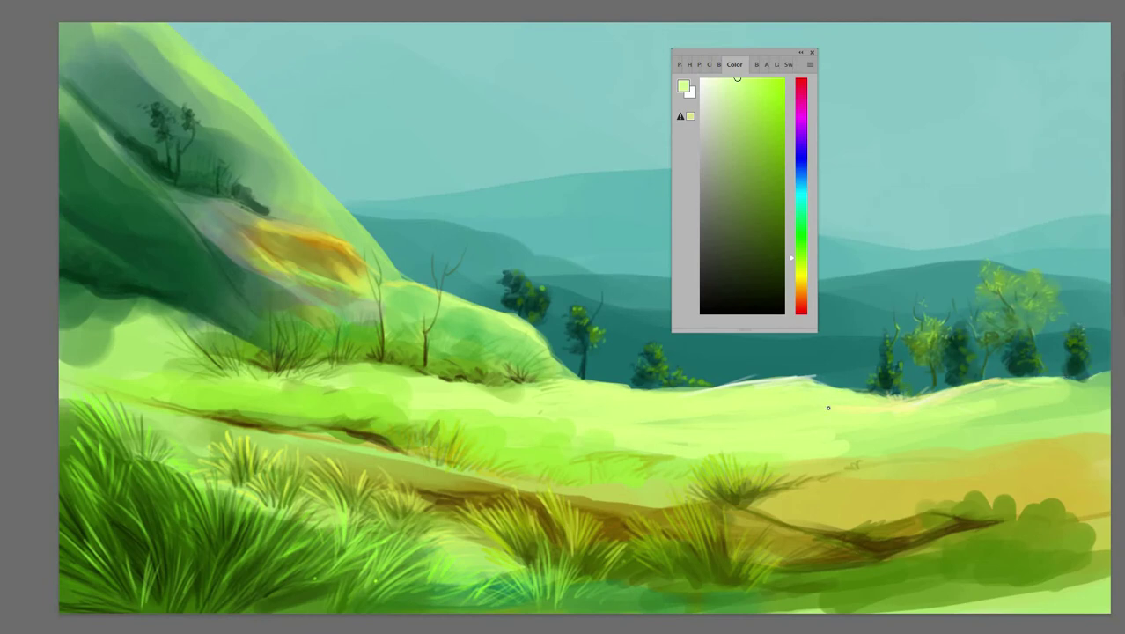
drag(581, 380, 516, 340)
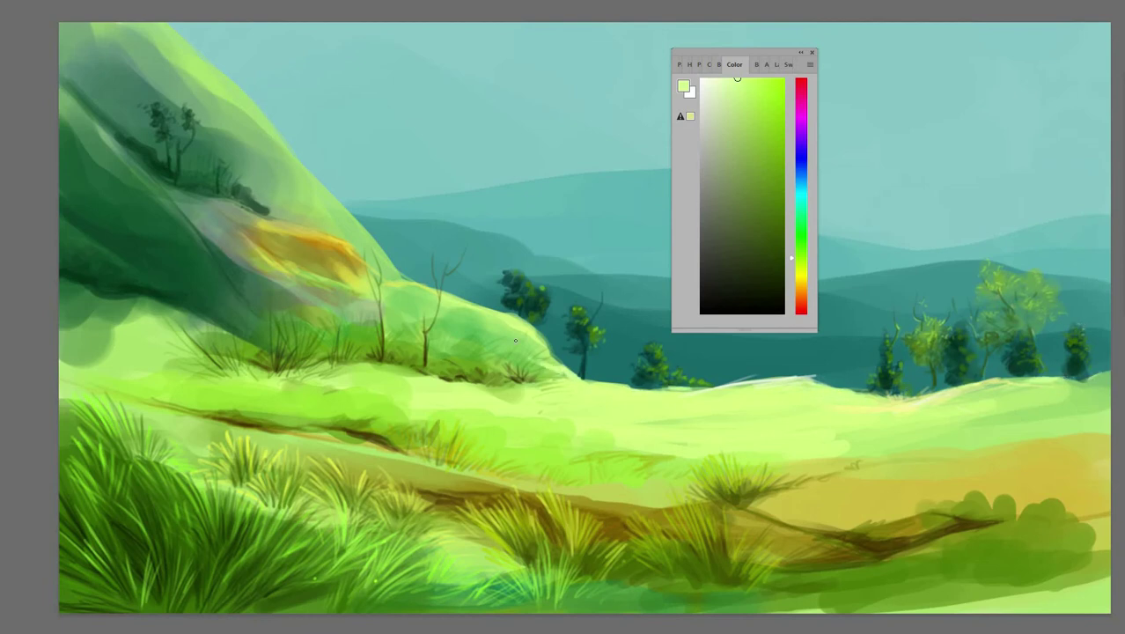
drag(364, 231, 378, 253)
drag(304, 169, 339, 211)
drag(387, 265, 400, 280)
drag(339, 241, 361, 260)
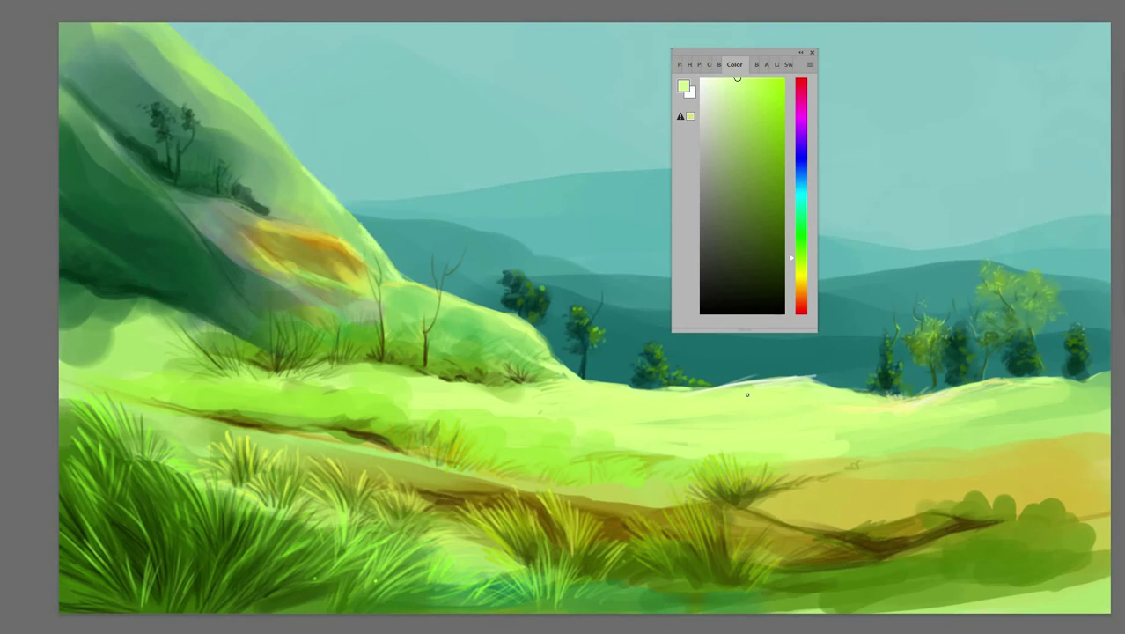
mouse_move(811, 382)
mouse_down()
mouse_move(807, 365)
mouse_move(828, 370)
mouse_move(789, 363)
mouse_move(701, 385)
mouse_up()
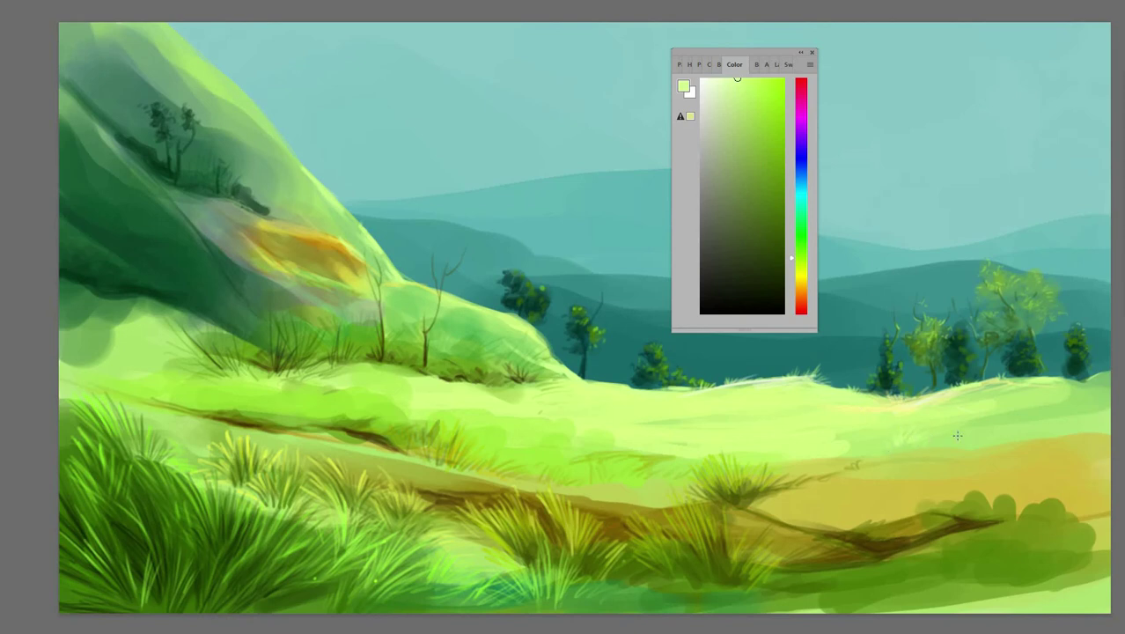
alt+click(959, 421)
mouse_move(979, 418)
mouse_down()
mouse_move(954, 427)
mouse_move(1012, 421)
mouse_move(931, 452)
mouse_up()
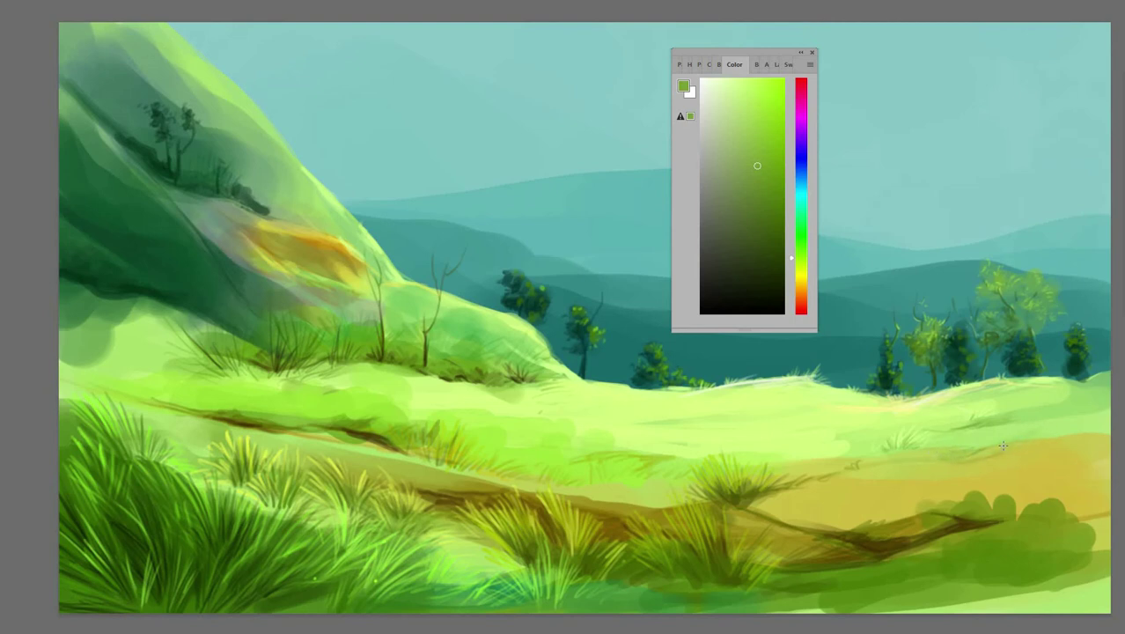
Paint golden orange-brown dirt strokes across the meadow.
click(797, 287)
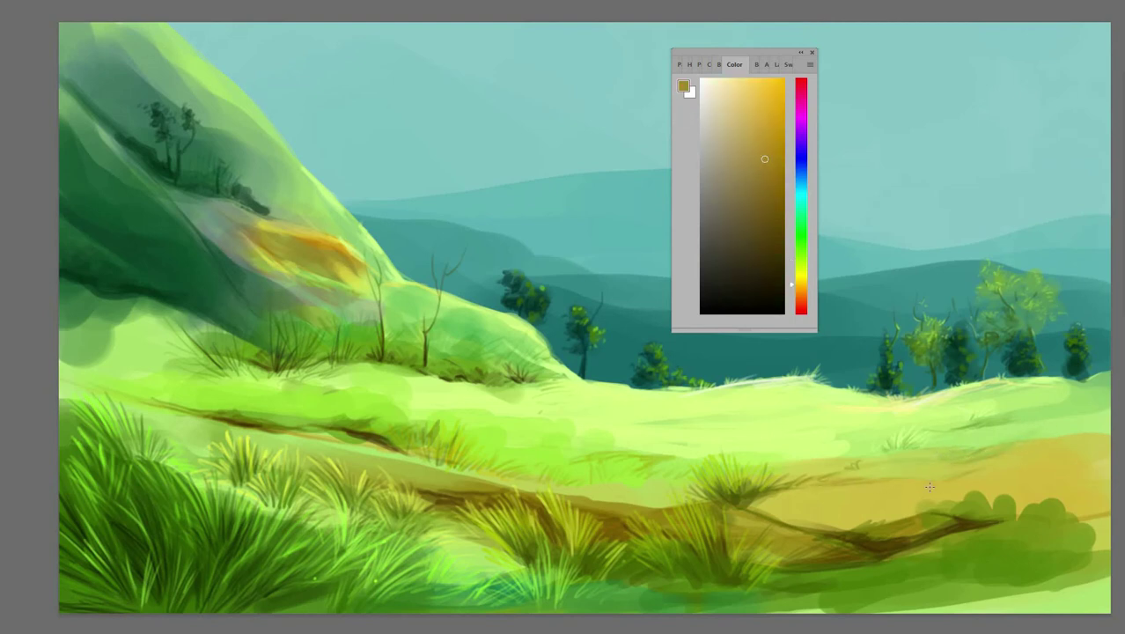
drag(832, 516, 944, 486)
drag(876, 515, 1006, 463)
drag(782, 524, 895, 515)
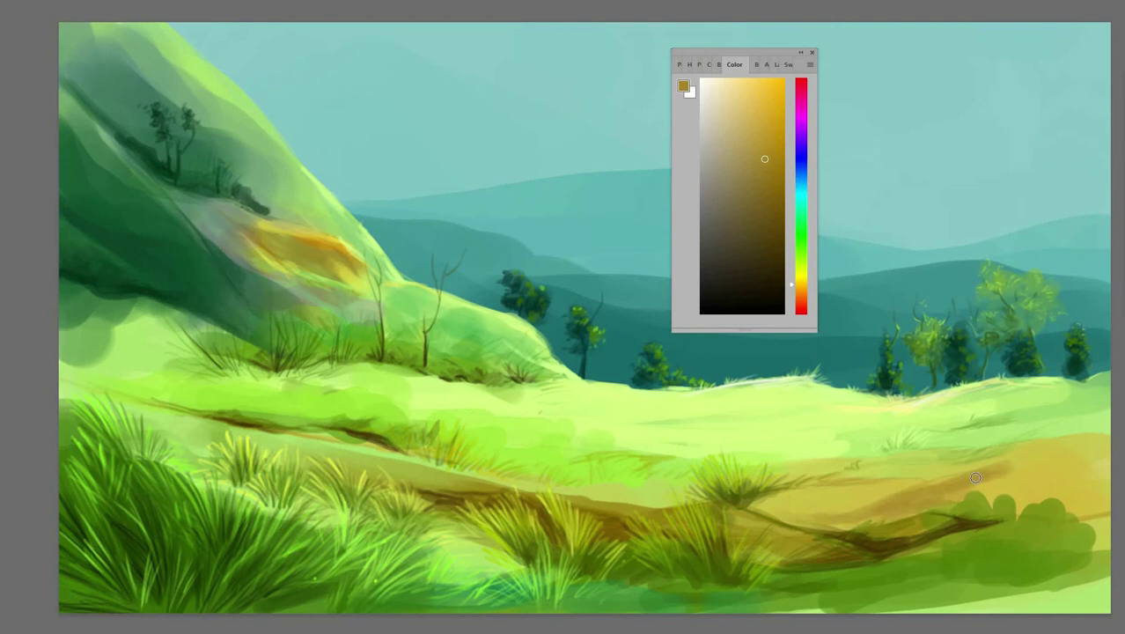
drag(960, 489, 1076, 461)
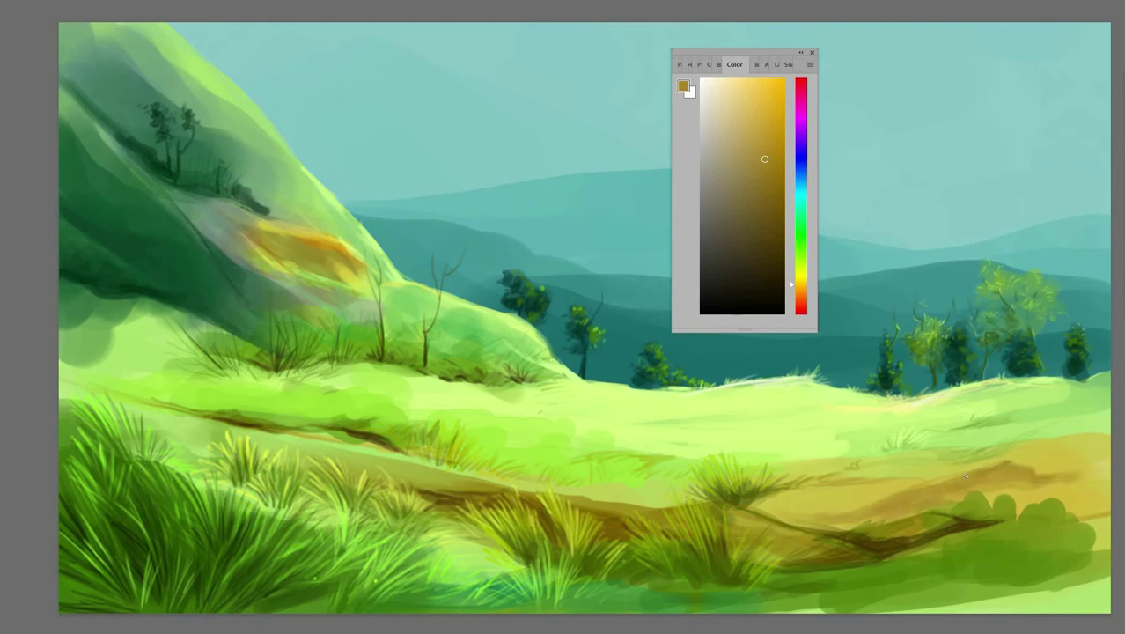
Add dark brown and light yellow strokes on the lower-right meadow.
click(770, 209)
alt+click(986, 475)
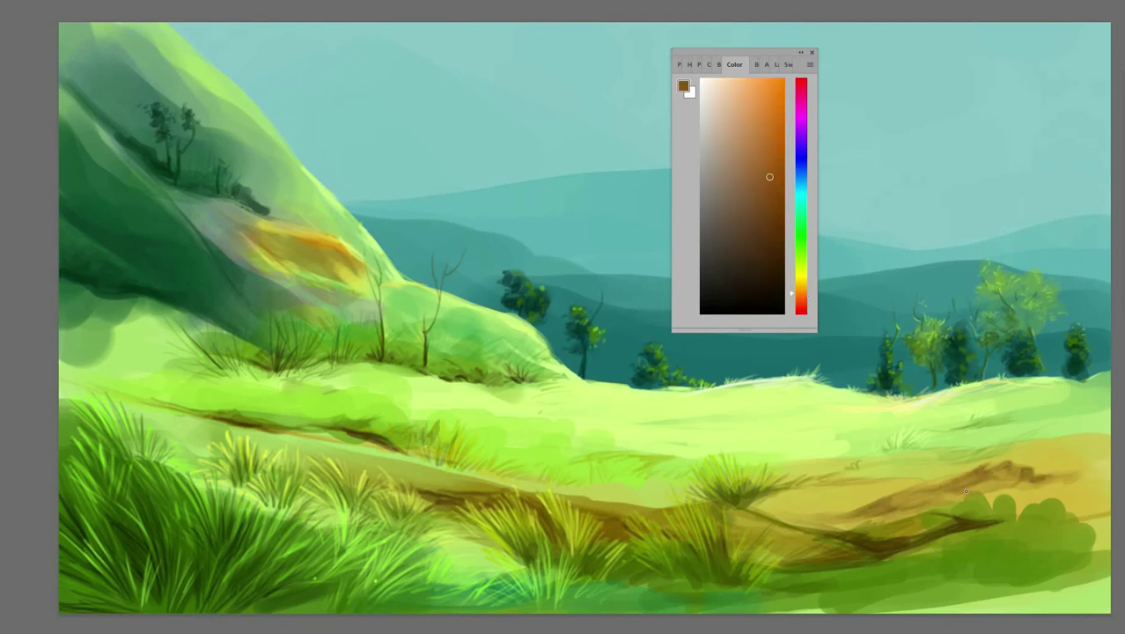
mouse_move(875, 466)
mouse_down()
mouse_move(801, 490)
mouse_move(881, 465)
mouse_up()
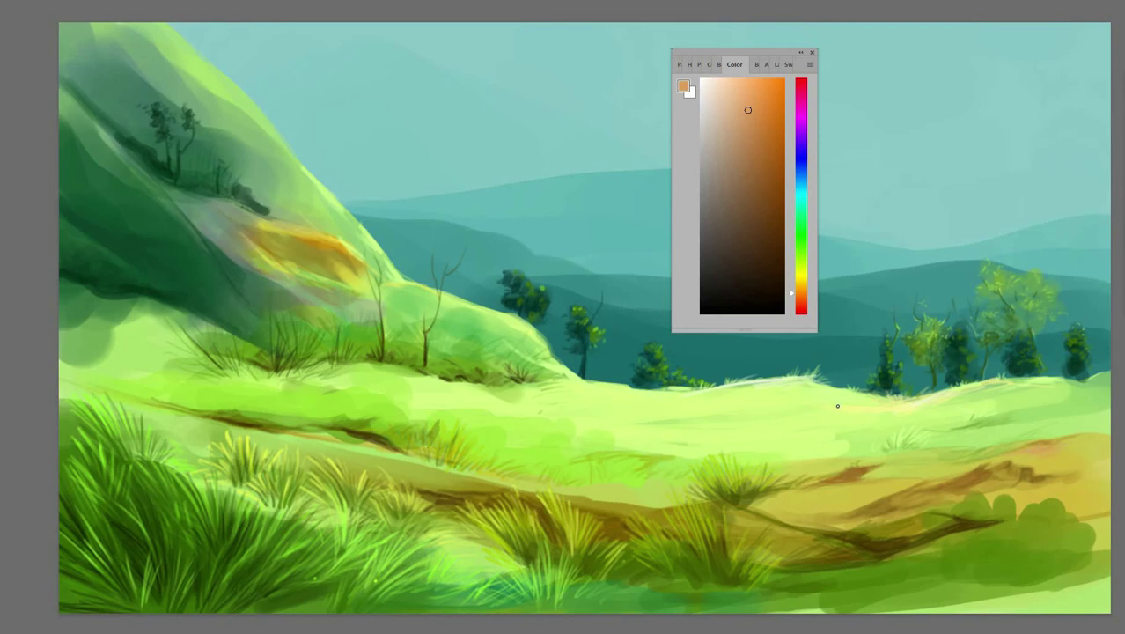
alt+click(849, 409)
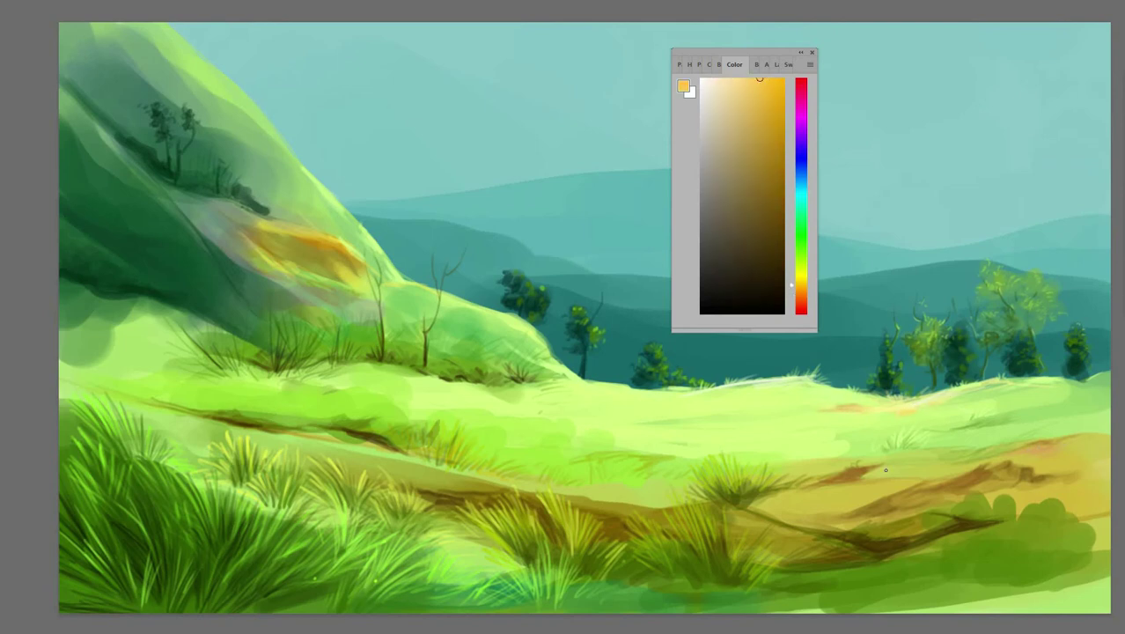
mouse_move(878, 467)
mouse_down()
mouse_move(846, 481)
mouse_move(898, 470)
mouse_up()
Paint darker ochre-brown strokes and patches across the central and right meadow.
click(781, 139)
drag(697, 425, 751, 415)
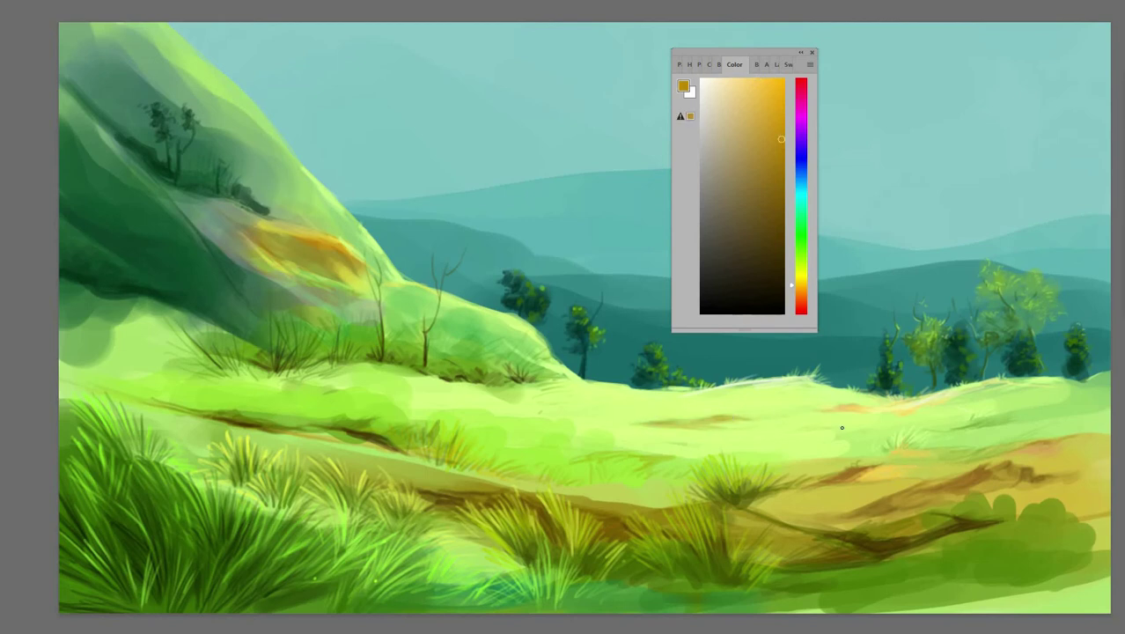
drag(939, 427, 960, 419)
mouse_move(486, 387)
mouse_down()
mouse_move(582, 418)
mouse_move(525, 407)
mouse_move(583, 398)
mouse_up()
alt+click(487, 391)
Layer golden brown strokes on the central meadow and blend green into them.
alt+click(572, 395)
drag(535, 403, 625, 426)
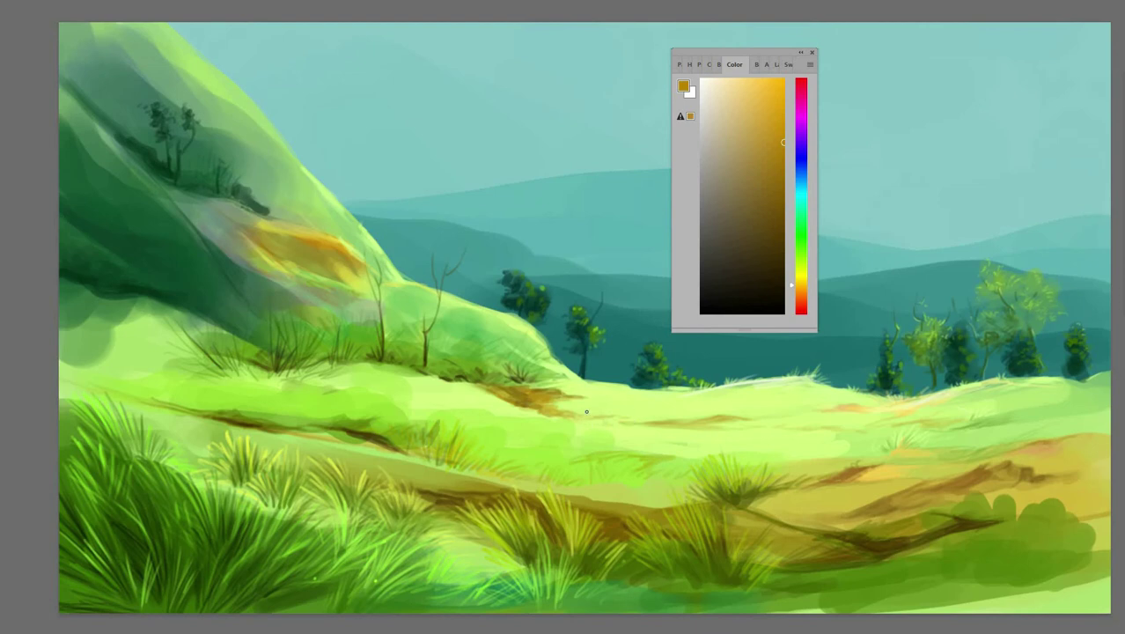
alt+click(588, 412)
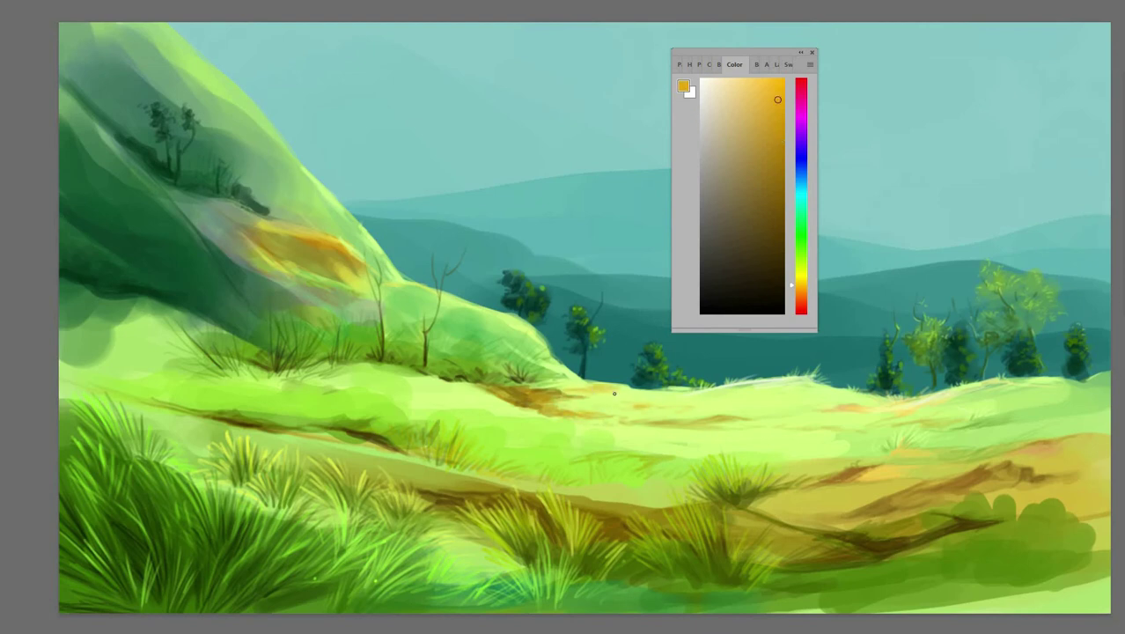
alt+click(583, 391)
alt+click(637, 407)
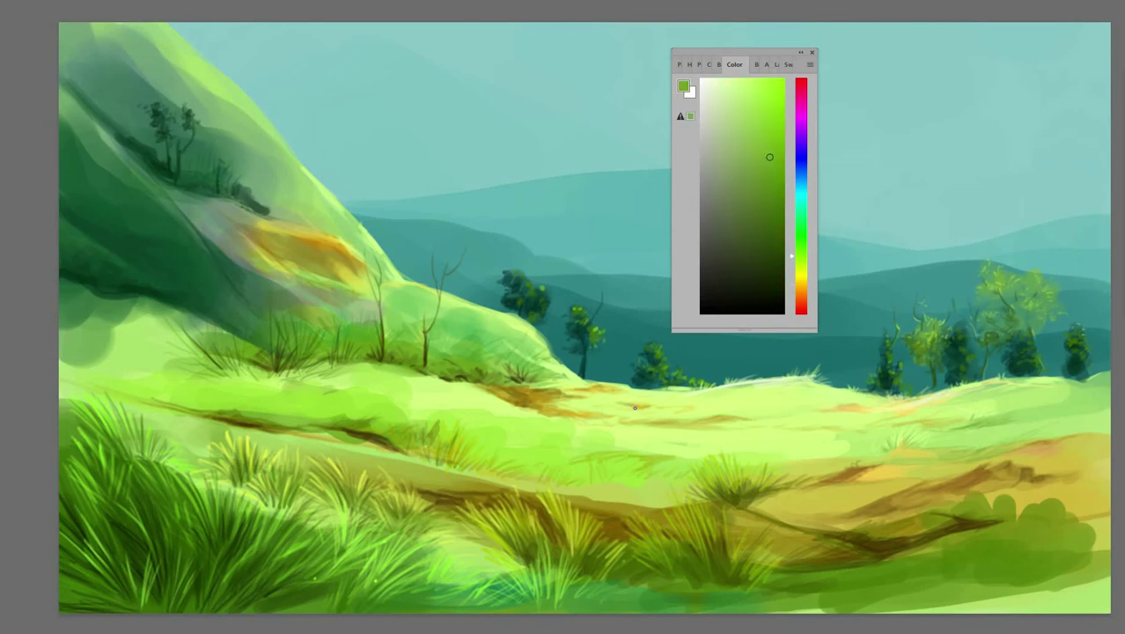
drag(634, 405, 558, 402)
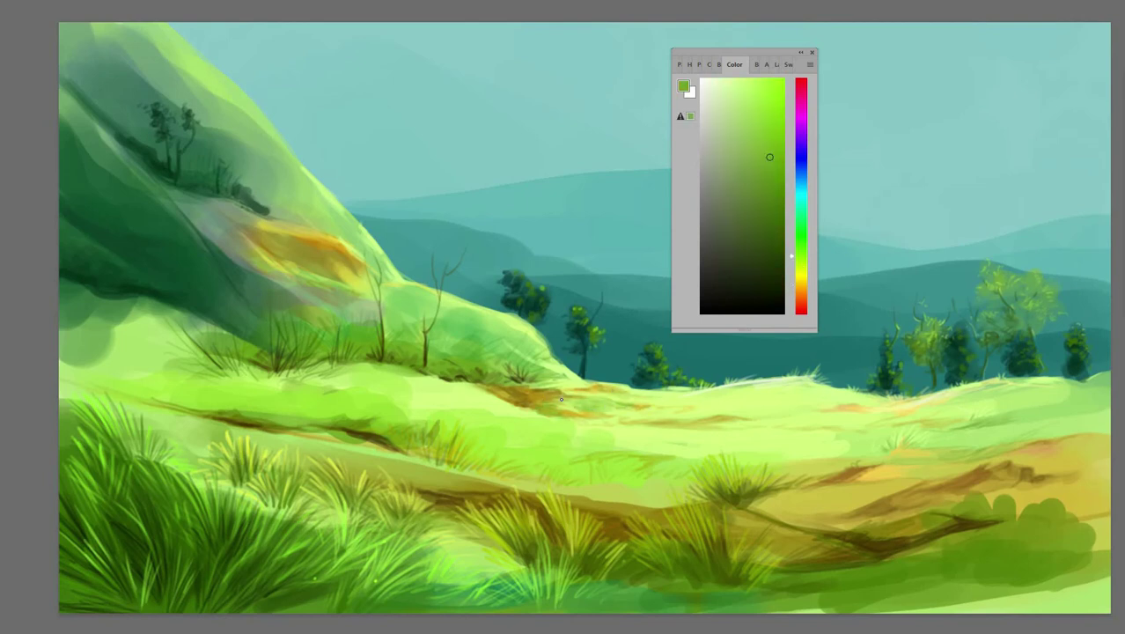
Block in dark olive and dark green blobs at the left hill base.
alt+click(115, 334)
mouse_move(97, 352)
mouse_down()
mouse_move(194, 356)
mouse_move(100, 353)
mouse_move(84, 365)
mouse_move(168, 385)
mouse_move(159, 355)
mouse_up()
alt+click(114, 374)
mouse_move(101, 377)
mouse_down()
mouse_move(148, 373)
mouse_move(163, 356)
mouse_move(77, 360)
mouse_move(97, 339)
mouse_move(141, 388)
mouse_move(124, 343)
mouse_up()
Darken and extend the dark blob at the left hill base into rock shapes.
alt+click(123, 372)
mouse_move(140, 381)
mouse_down()
mouse_move(183, 356)
mouse_move(201, 363)
mouse_up()
mouse_move(127, 358)
mouse_down()
mouse_move(110, 370)
mouse_move(132, 347)
mouse_move(154, 348)
mouse_move(167, 379)
mouse_up()
mouse_move(79, 358)
mouse_down()
mouse_move(70, 339)
mouse_move(115, 339)
mouse_up()
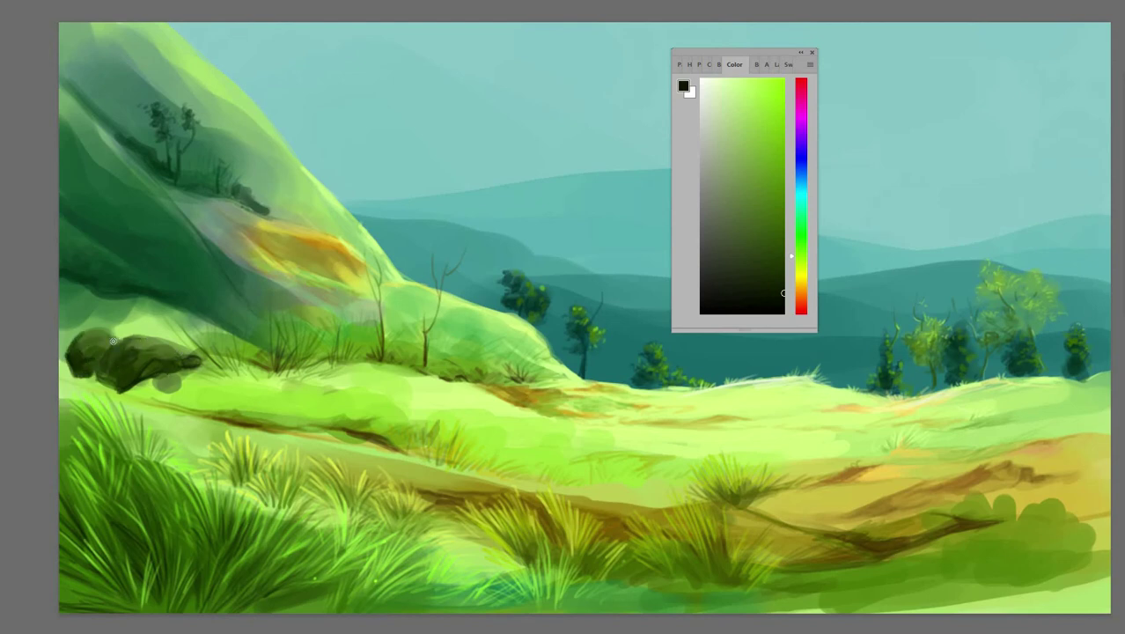
drag(154, 378, 181, 386)
Brush purplish highlights along the tops of the rocks.
click(800, 190)
click(720, 203)
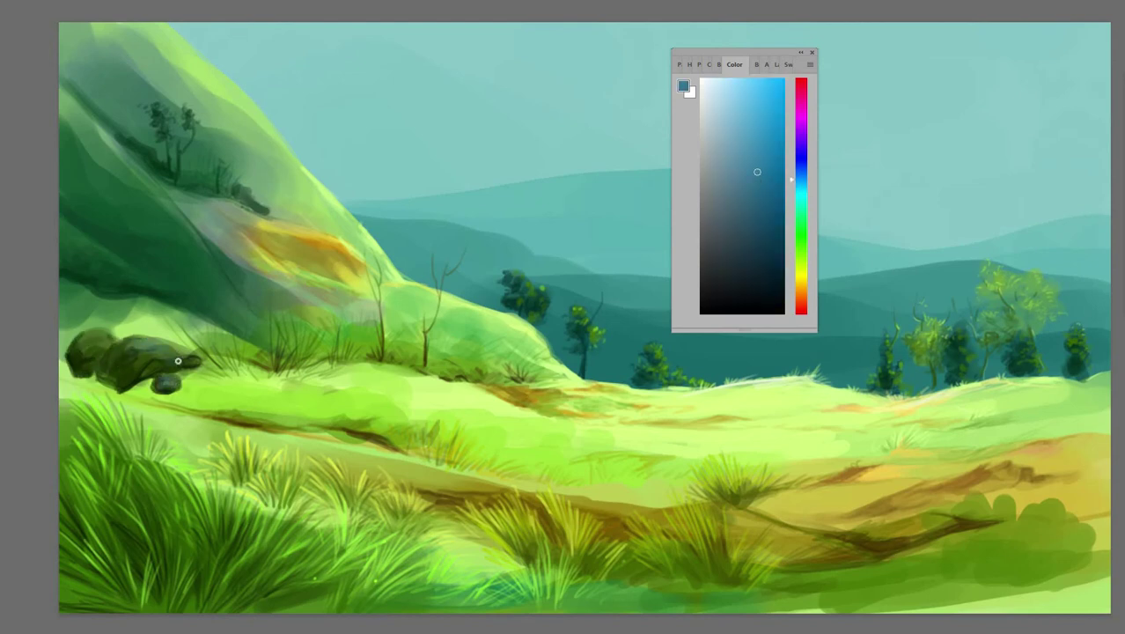
click(800, 129)
click(747, 158)
mouse_move(100, 346)
mouse_down()
mouse_move(187, 347)
mouse_move(132, 387)
mouse_move(194, 359)
mouse_up()
Dab yellow-green onto the rocks at the hill base.
click(801, 268)
click(773, 138)
alt+click(195, 367)
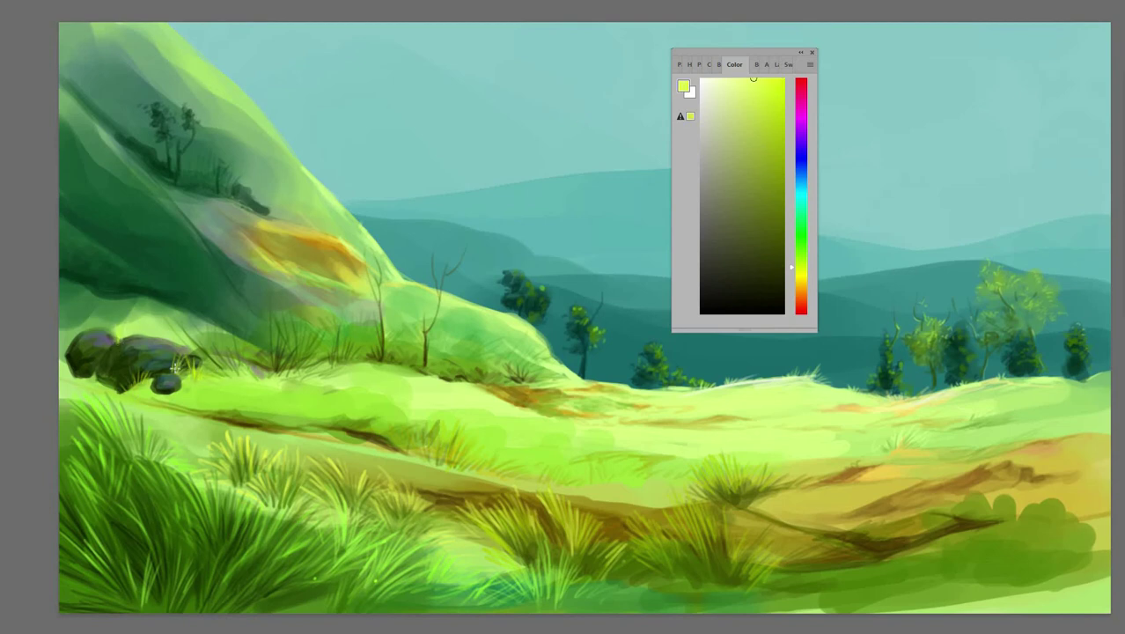
Paint bright pale yellow-green grass streaks on the meadow and near the rocks.
alt+click(167, 361)
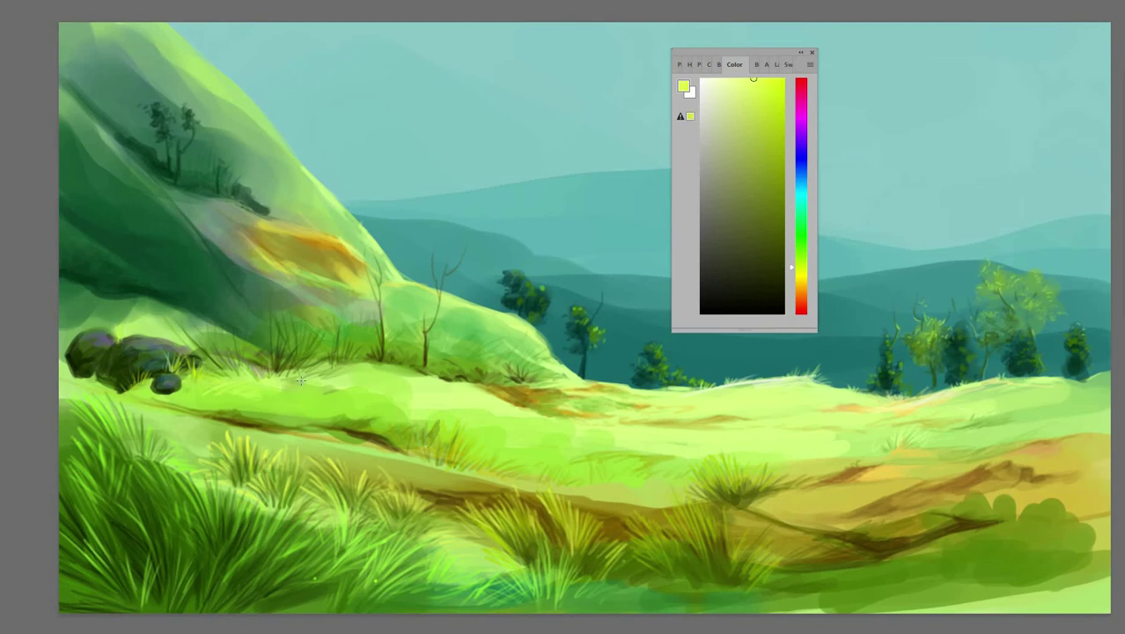
drag(319, 393, 346, 408)
alt+click(357, 373)
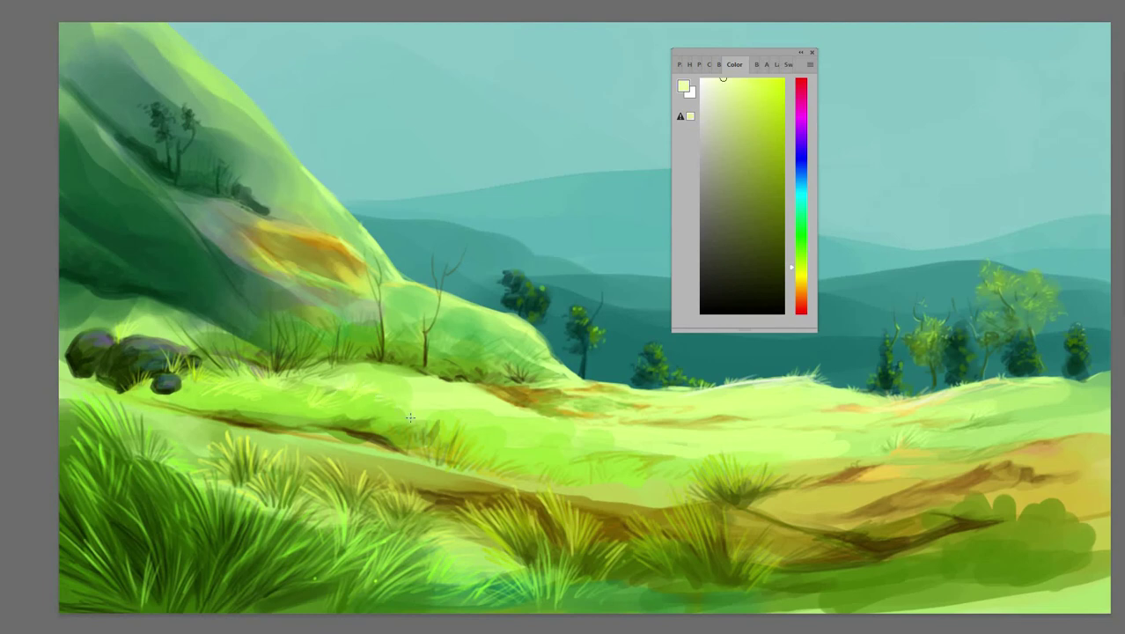
mouse_move(401, 423)
mouse_down()
mouse_move(374, 432)
mouse_move(460, 412)
mouse_move(499, 441)
mouse_up()
mouse_move(229, 403)
mouse_down()
mouse_move(300, 412)
mouse_move(292, 406)
mouse_up()
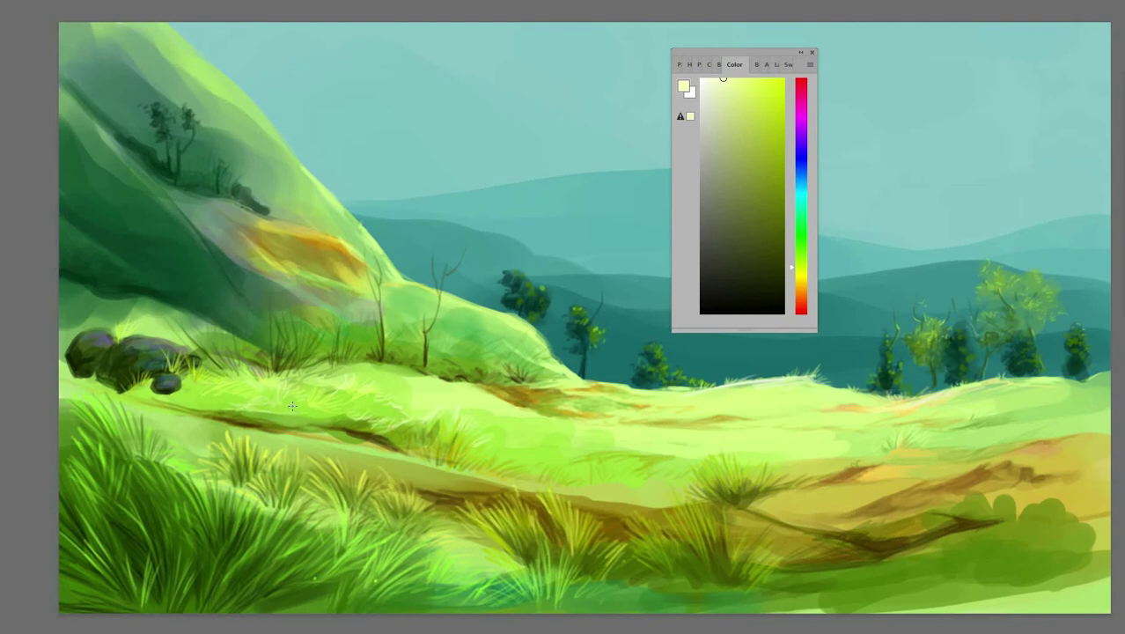
Add faint grass highlights and highlight the hill edge near the trees.
drag(463, 398, 421, 379)
drag(516, 313, 551, 348)
key(x)
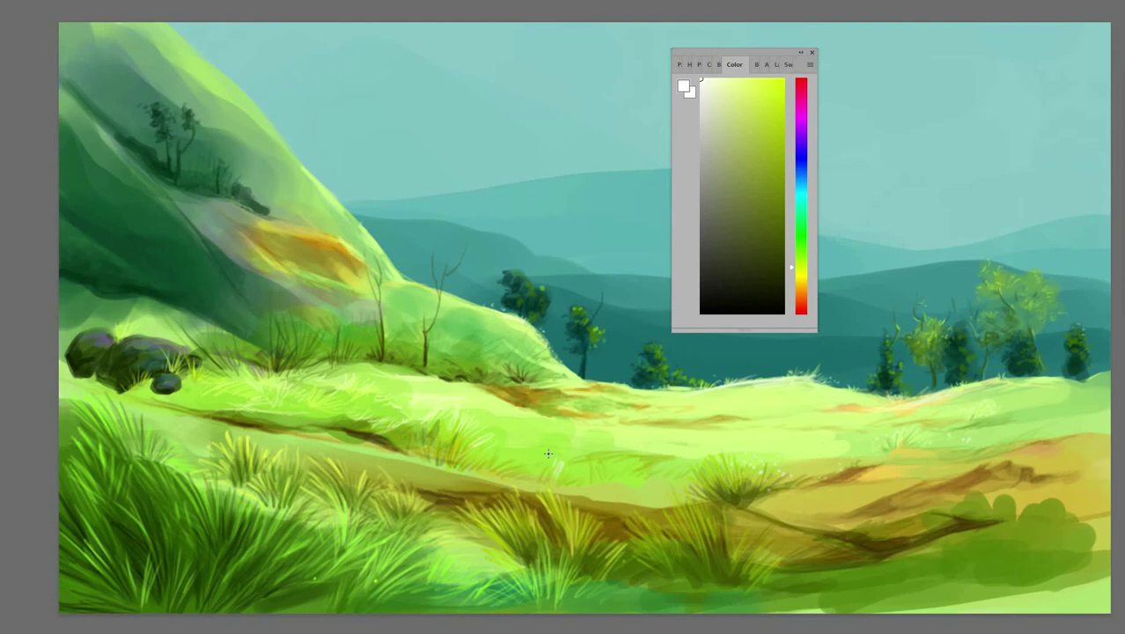
key(x)
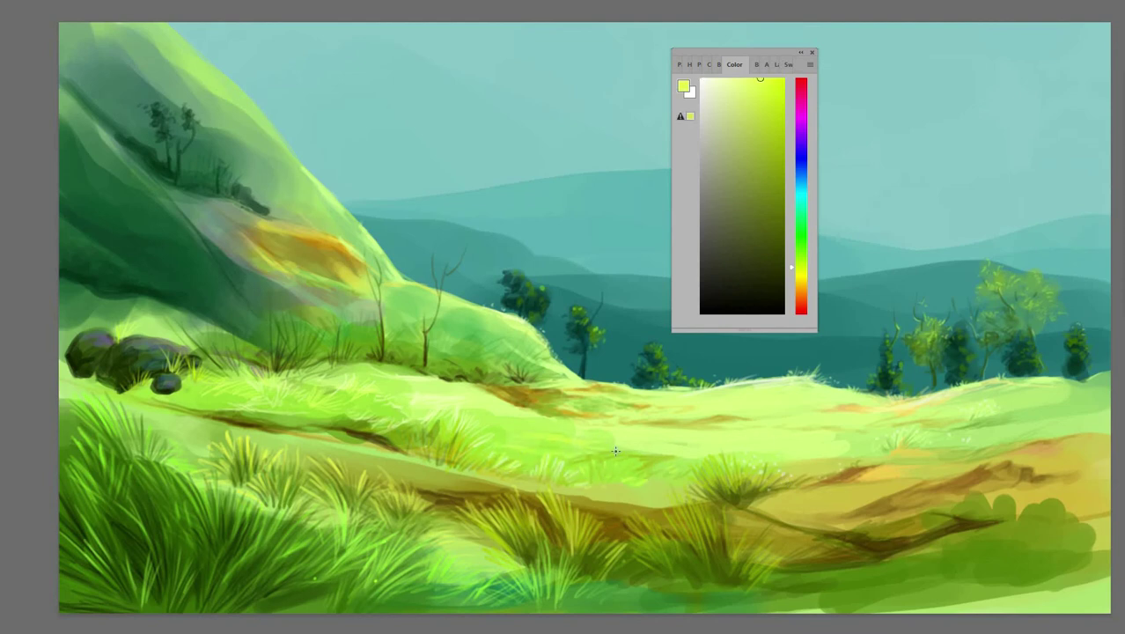
alt+click(659, 400)
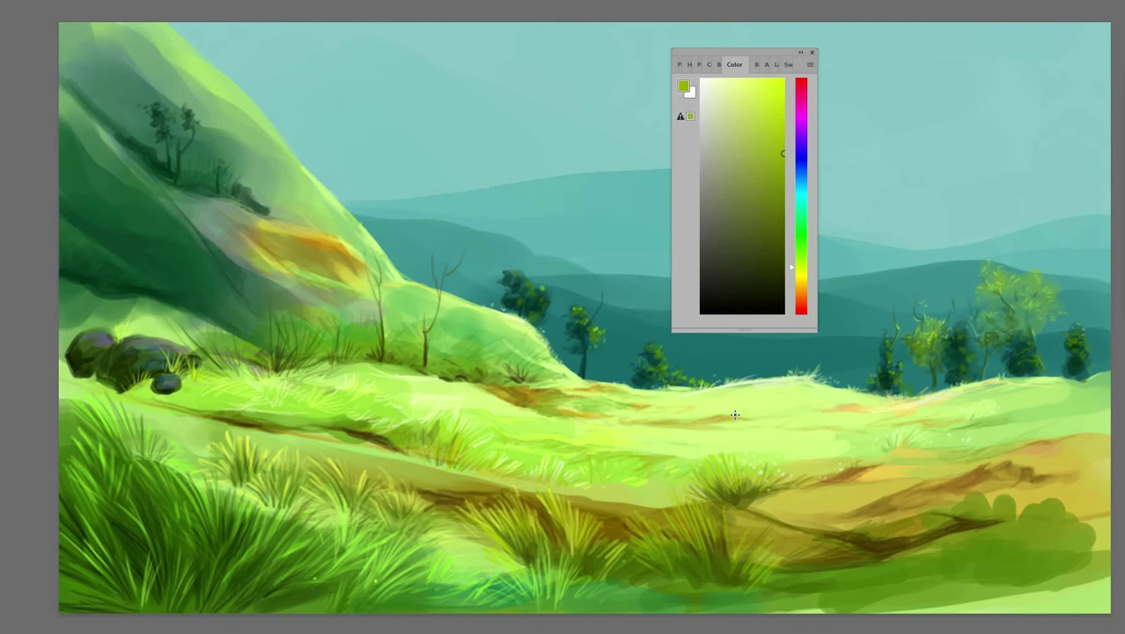
Highlight the hill ridge in pale yellow-green and shade the slope below with olive.
alt+click(192, 45)
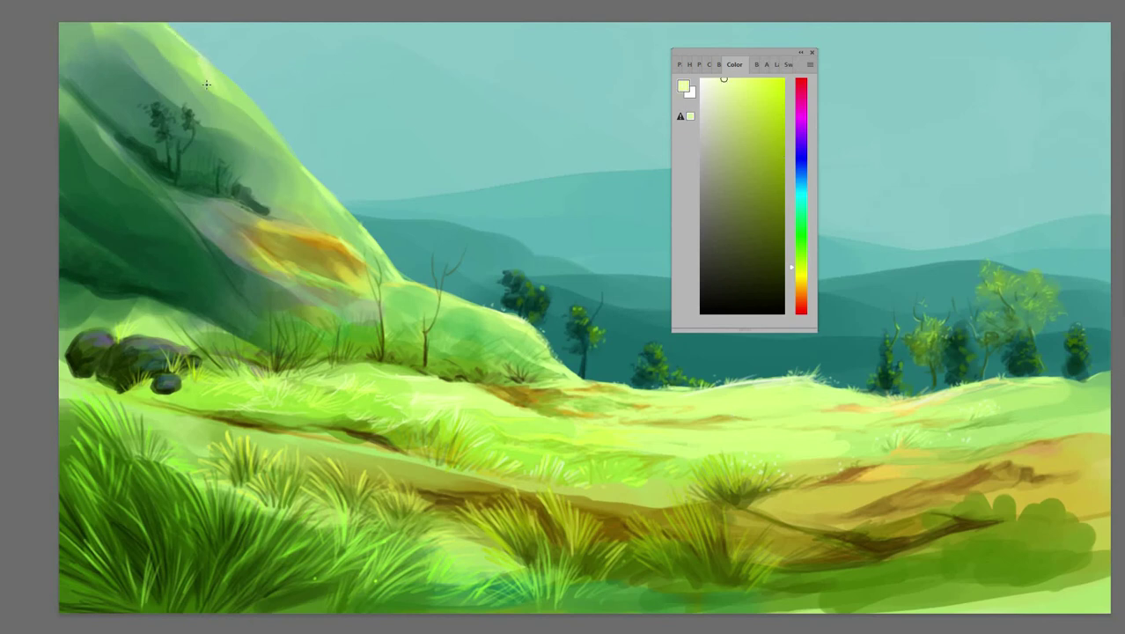
drag(252, 101, 296, 159)
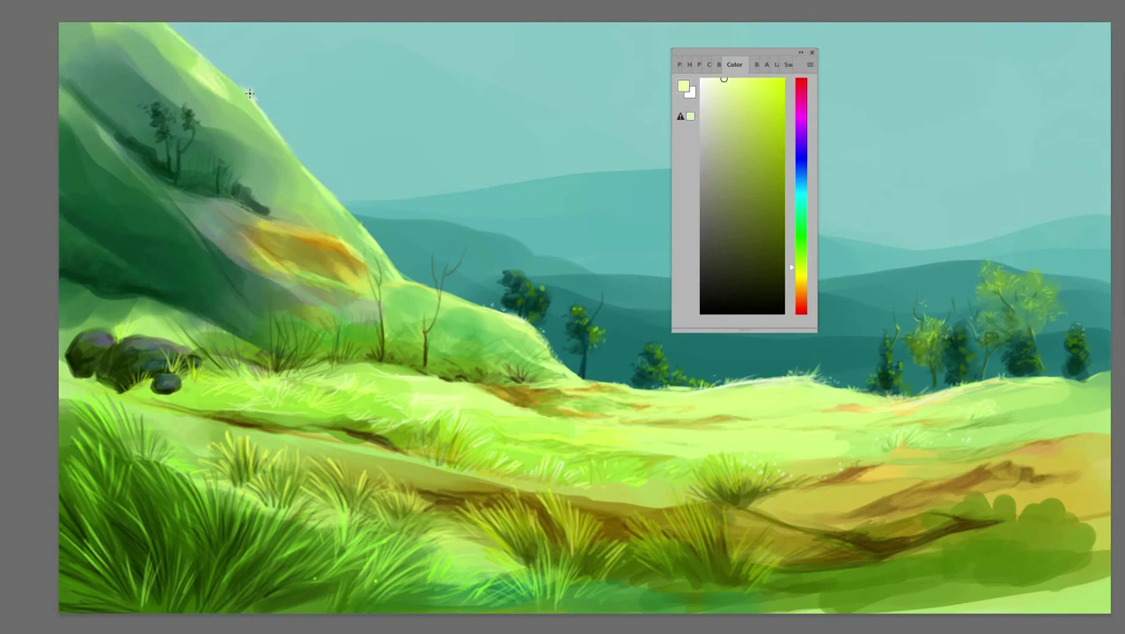
drag(249, 93, 313, 165)
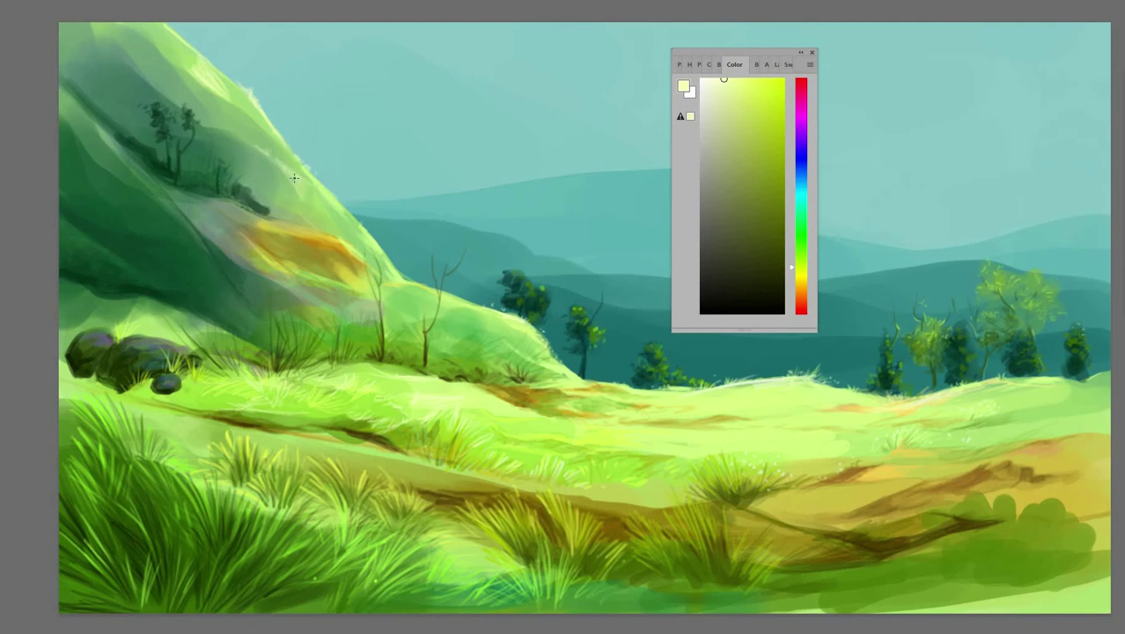
alt+click(264, 160)
drag(273, 165, 298, 206)
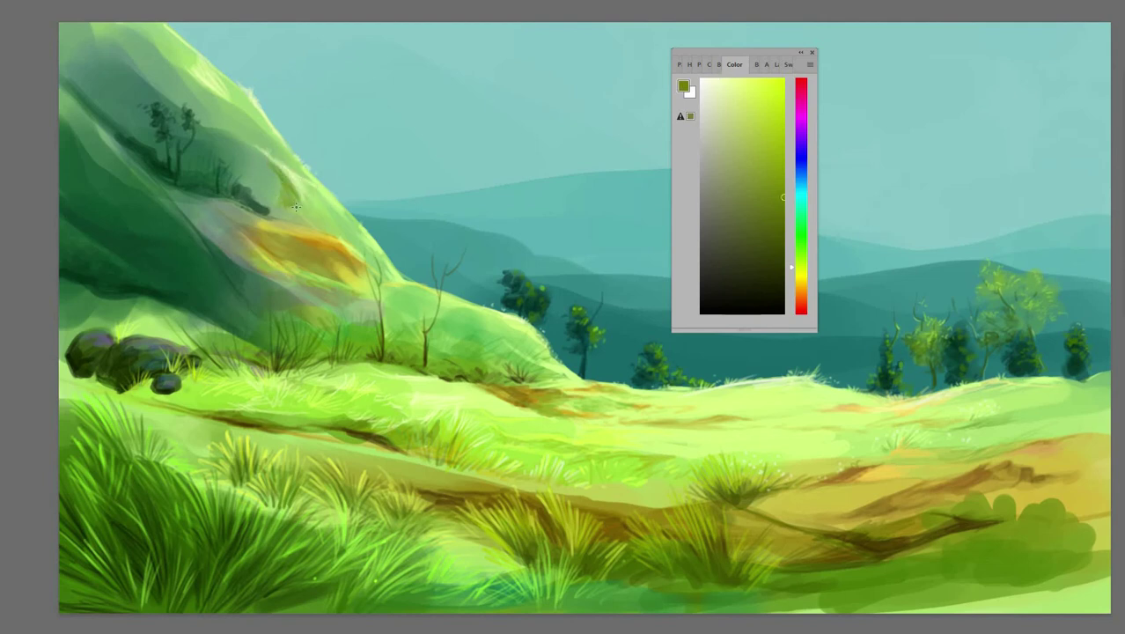
Darken the left hill slope and the area around its trees with dark green.
alt+click(253, 173)
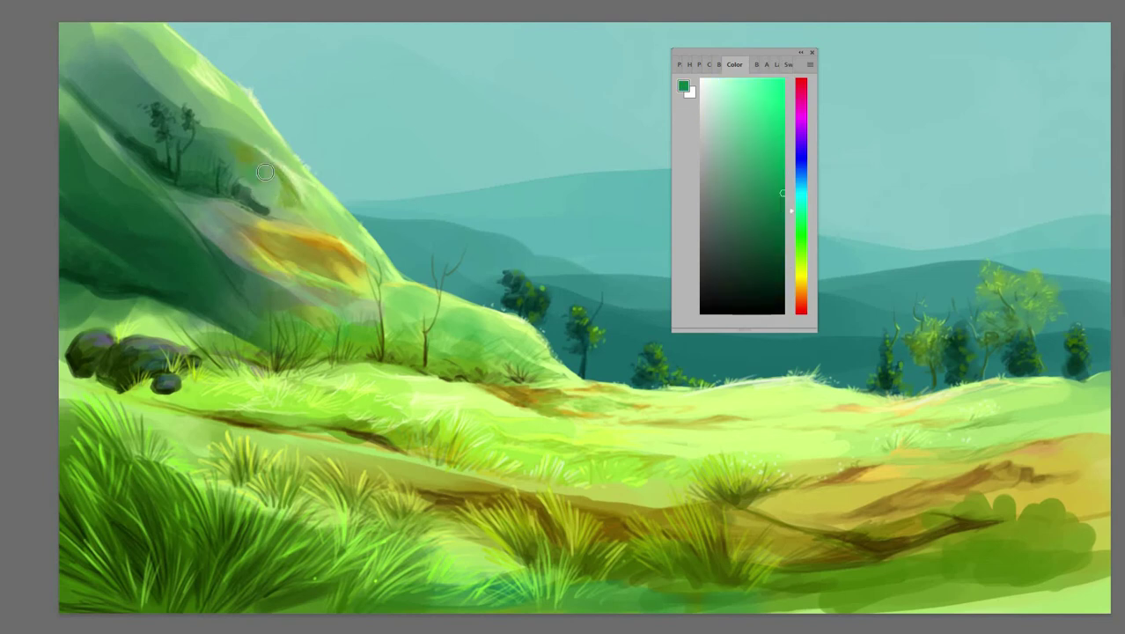
drag(254, 172, 304, 220)
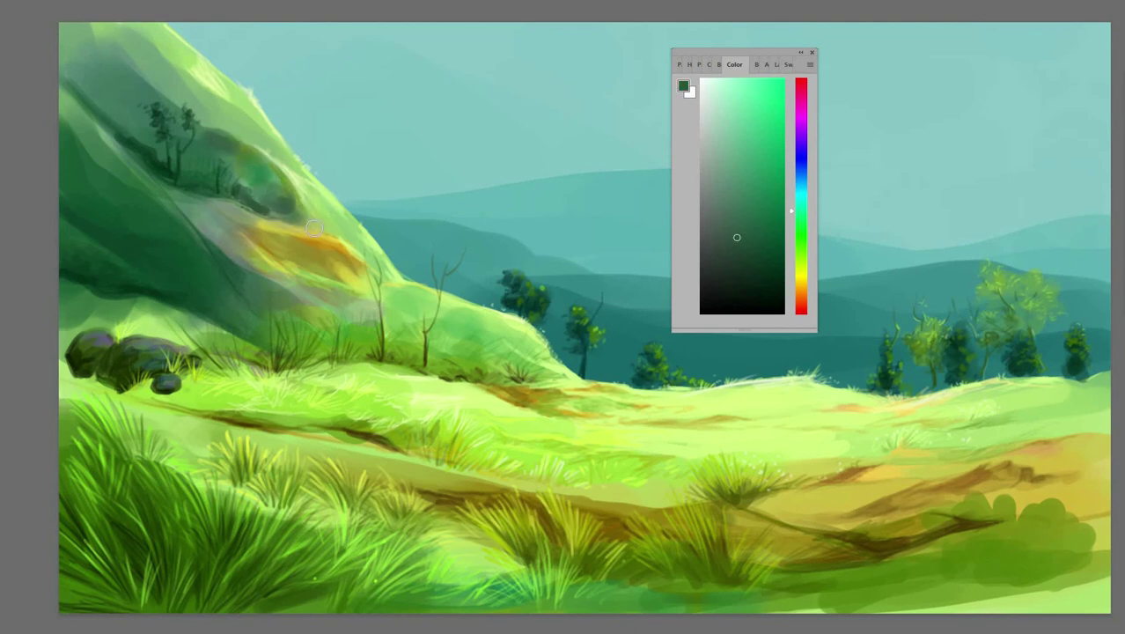
mouse_move(115, 93)
mouse_down()
mouse_move(116, 73)
mouse_move(70, 83)
mouse_move(128, 108)
mouse_move(176, 79)
mouse_move(145, 49)
mouse_move(123, 62)
mouse_move(220, 119)
mouse_move(171, 95)
mouse_move(141, 49)
mouse_up()
mouse_move(223, 131)
mouse_down()
mouse_move(173, 71)
mouse_move(219, 118)
mouse_move(177, 84)
mouse_up()
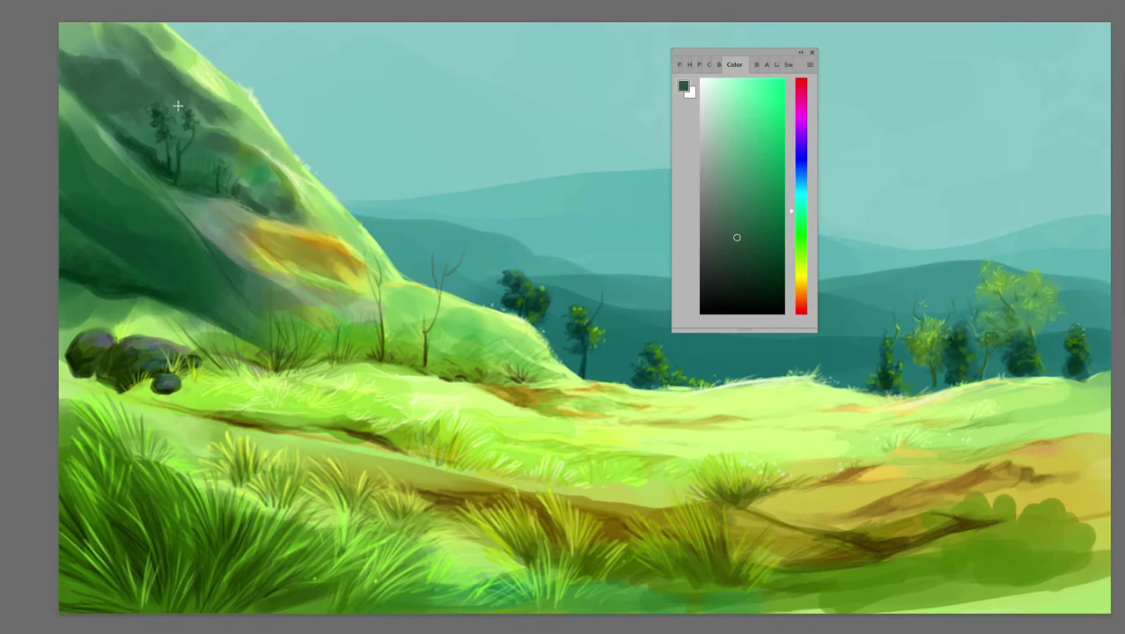
click(801, 298)
click(765, 197)
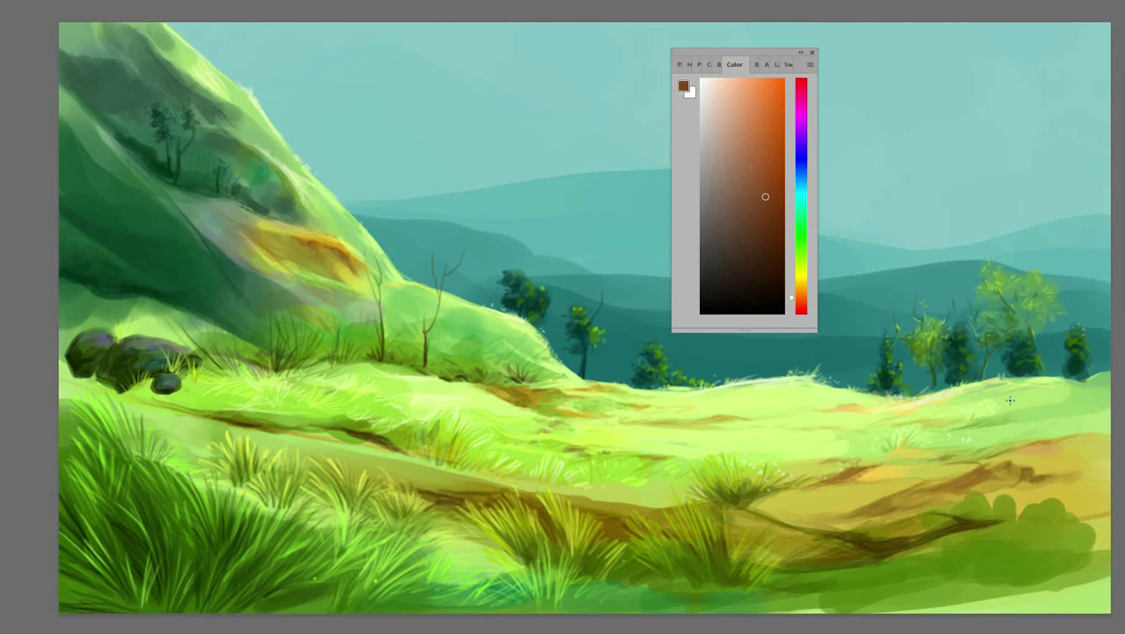
Paint sampled dark green leaves on the bottom-right bush, foreground edge and around the rocks.
alt+click(1002, 510)
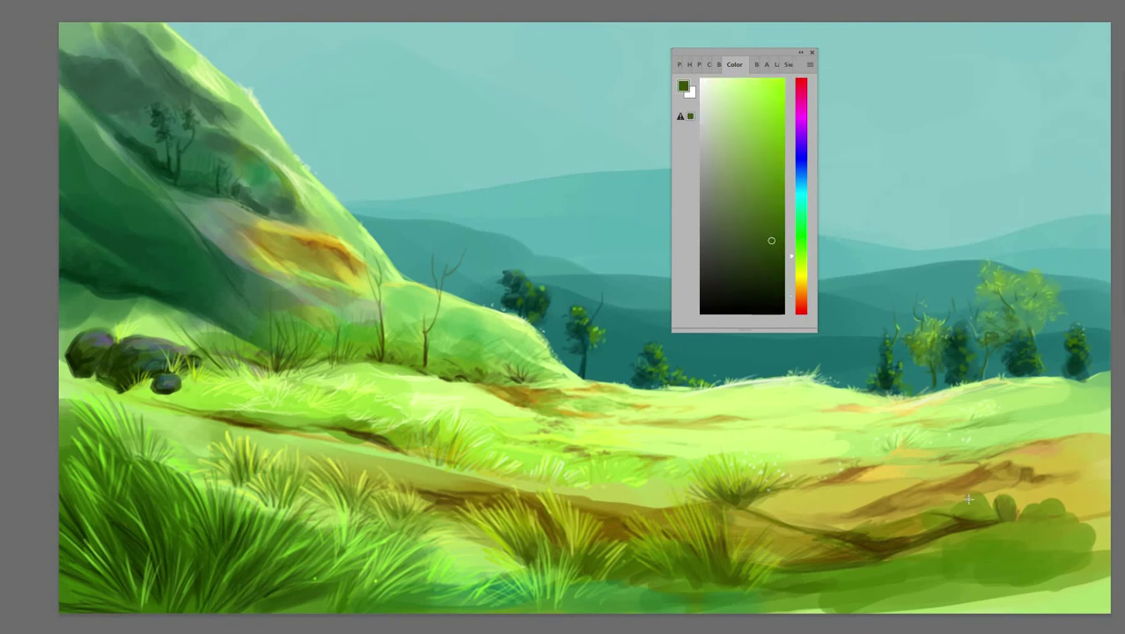
mouse_move(969, 499)
mouse_down()
mouse_move(967, 519)
mouse_move(1062, 539)
mouse_move(846, 599)
mouse_up()
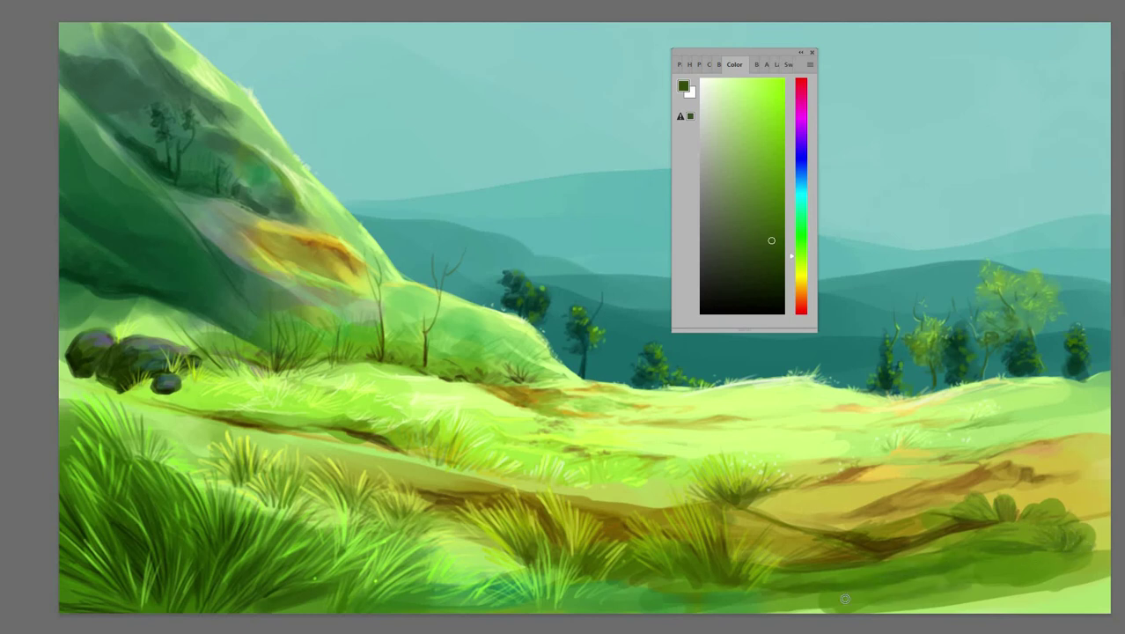
mouse_move(942, 586)
mouse_down()
mouse_move(1100, 581)
mouse_move(863, 608)
mouse_move(728, 585)
mouse_move(578, 616)
mouse_move(441, 594)
mouse_move(480, 574)
mouse_move(418, 562)
mouse_up()
mouse_move(75, 370)
mouse_down()
mouse_move(189, 412)
mouse_move(141, 392)
mouse_up()
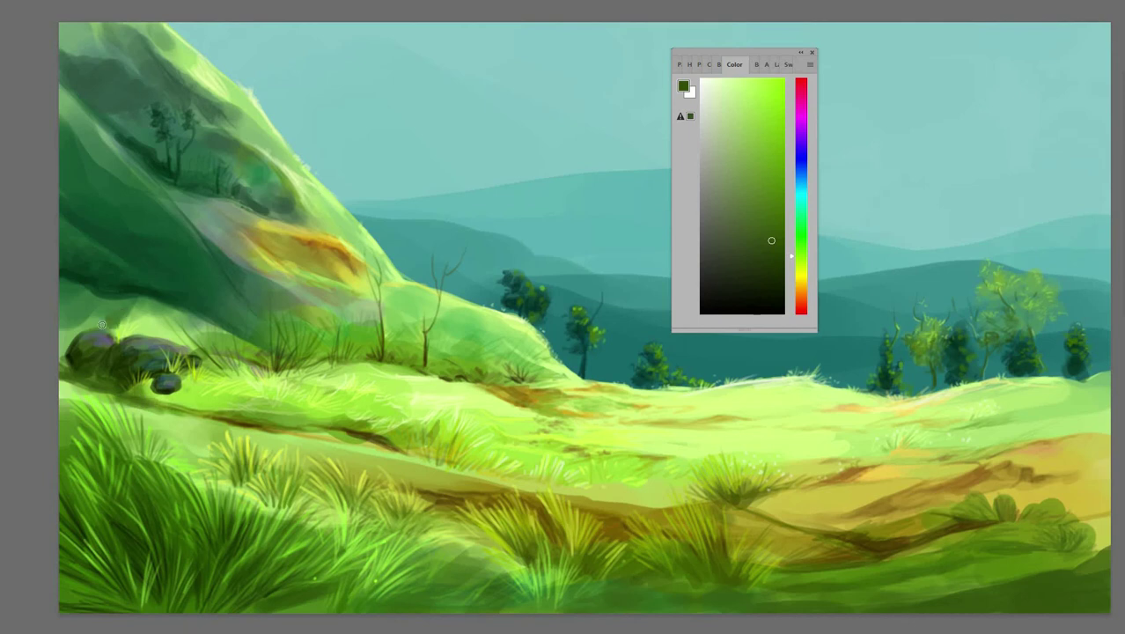
mouse_move(102, 325)
mouse_down()
mouse_move(123, 308)
mouse_move(66, 356)
mouse_move(62, 300)
mouse_move(146, 335)
mouse_up()
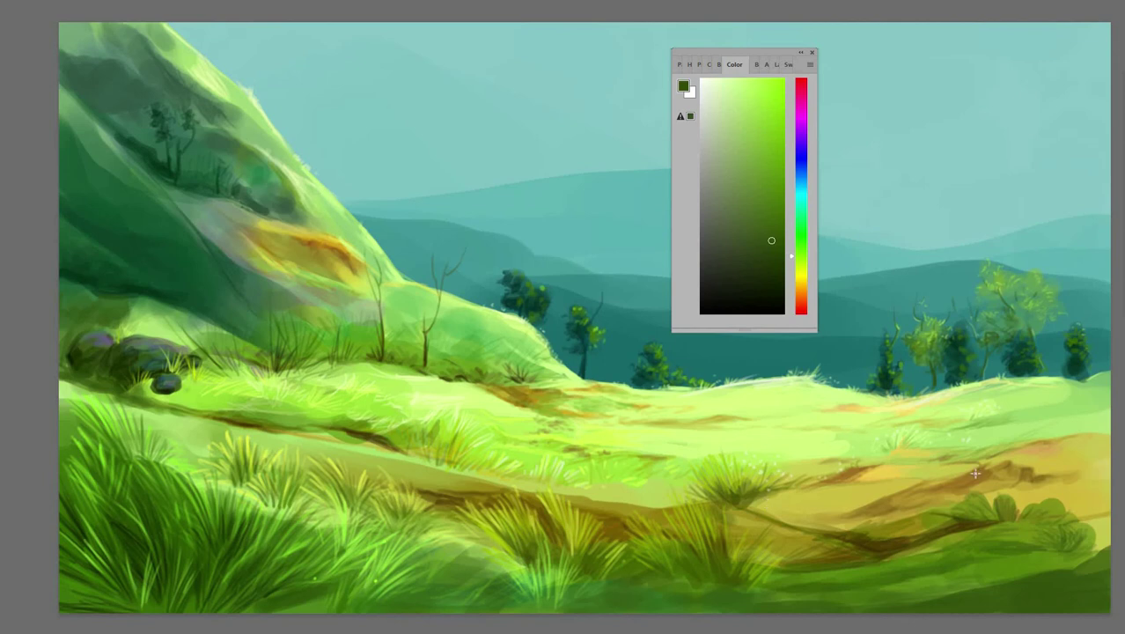
alt+click(657, 443)
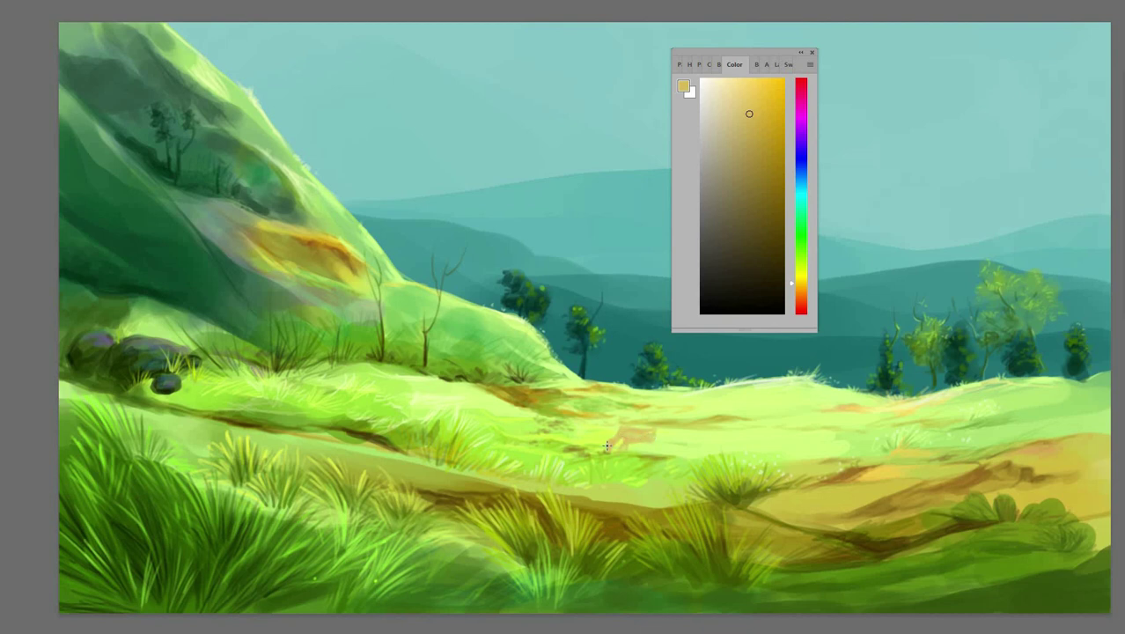
Darken the first goat in brown and sketch a second goat's head to its left.
alt+click(653, 448)
mouse_move(614, 442)
mouse_down()
mouse_move(626, 429)
mouse_move(655, 437)
mouse_move(655, 426)
mouse_move(611, 445)
mouse_move(652, 439)
mouse_move(631, 440)
mouse_move(652, 428)
mouse_up()
drag(654, 437, 658, 449)
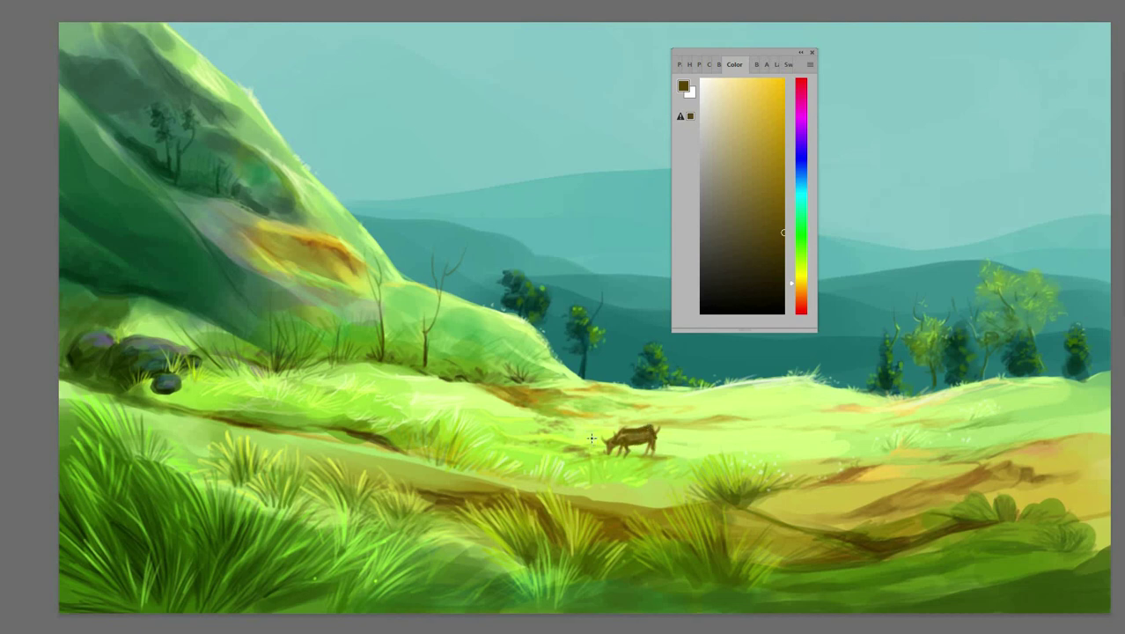
mouse_move(591, 426)
mouse_down()
mouse_move(597, 416)
mouse_move(555, 431)
mouse_move(581, 435)
mouse_move(592, 417)
mouse_move(581, 453)
mouse_move(576, 440)
mouse_move(555, 448)
mouse_move(558, 459)
mouse_move(539, 428)
mouse_move(572, 435)
mouse_up()
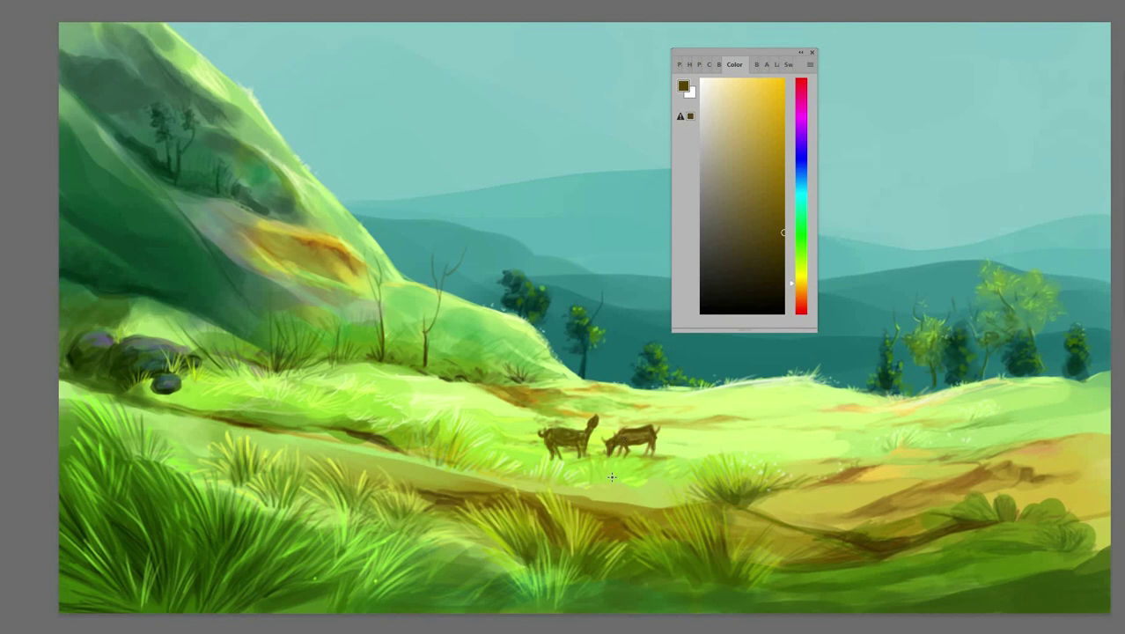
Shape the front goat's neck and body in the sampled dark olive colour.
alt+click(614, 439)
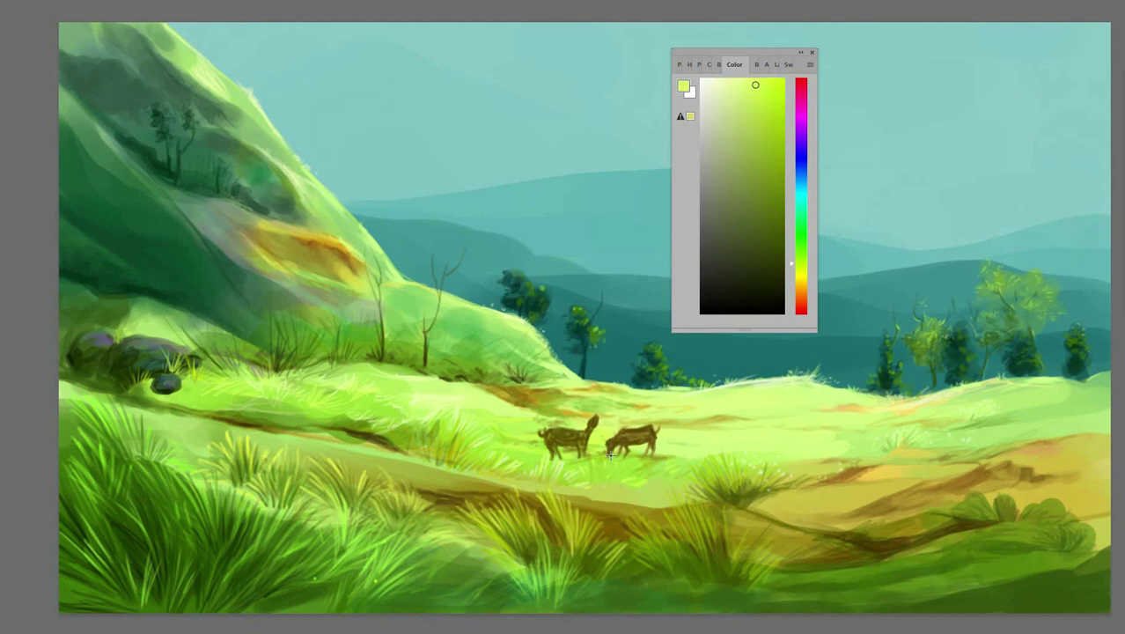
alt+click(607, 432)
alt+click(605, 450)
alt+click(653, 430)
mouse_move(568, 445)
mouse_down()
mouse_move(590, 424)
mouse_move(579, 447)
mouse_up()
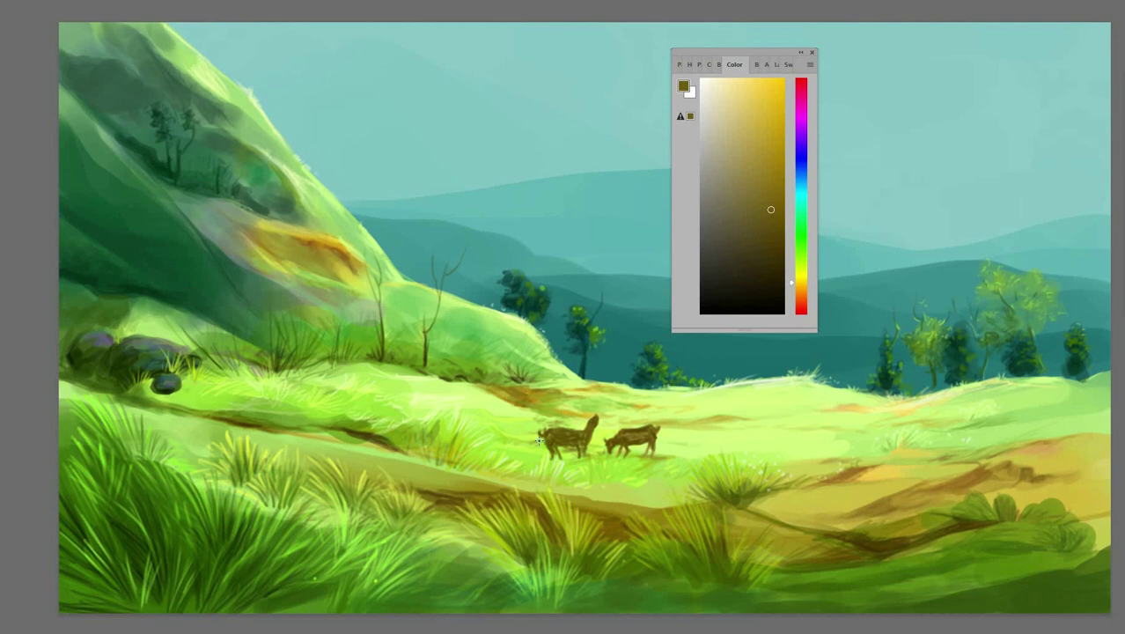
alt+click(393, 436)
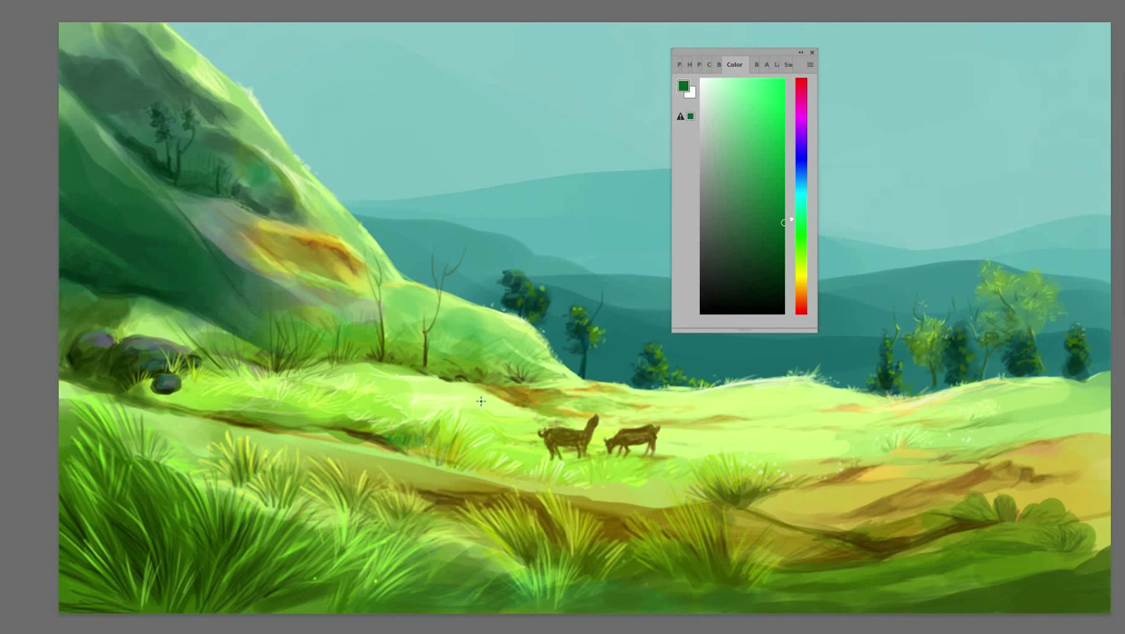
Brush soft teal strokes onto the left hillside.
click(772, 168)
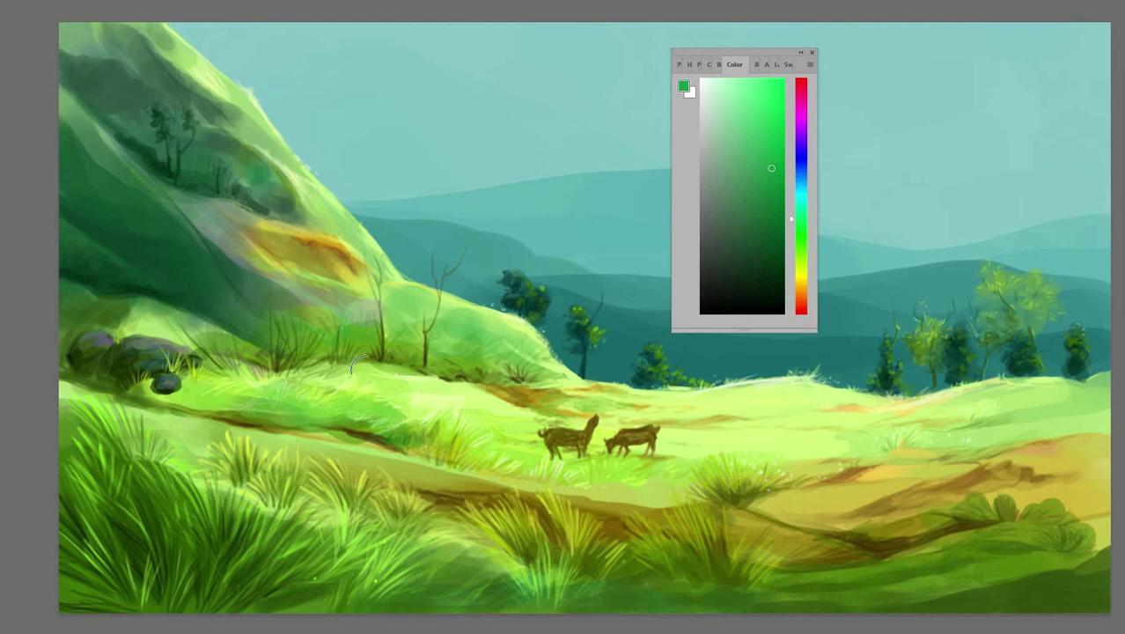
click(802, 190)
click(770, 141)
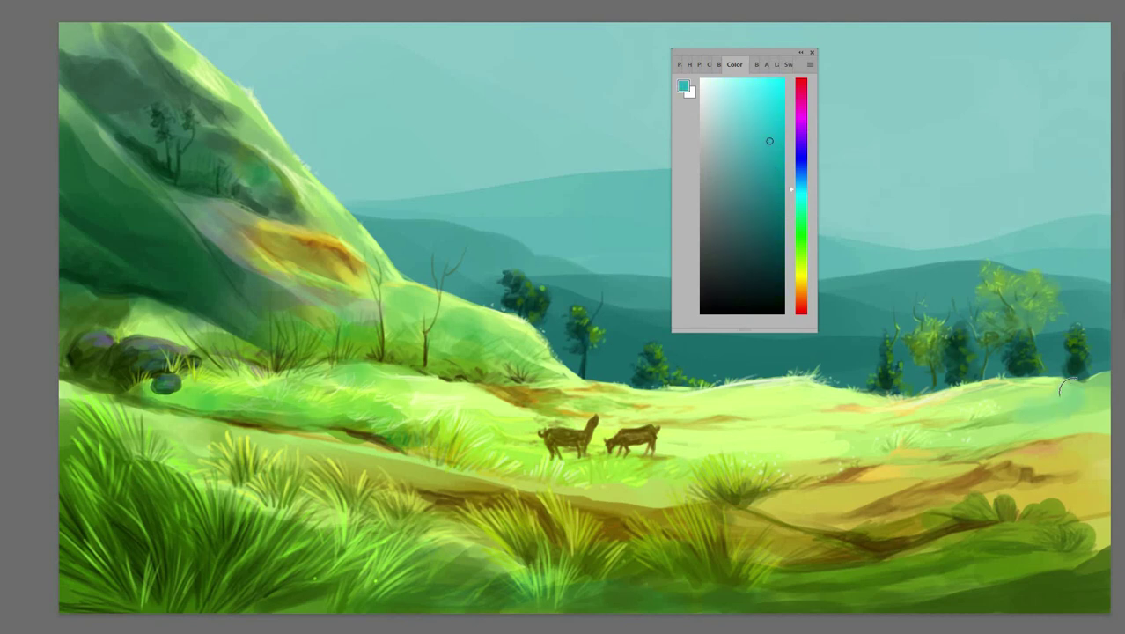
drag(163, 269, 205, 284)
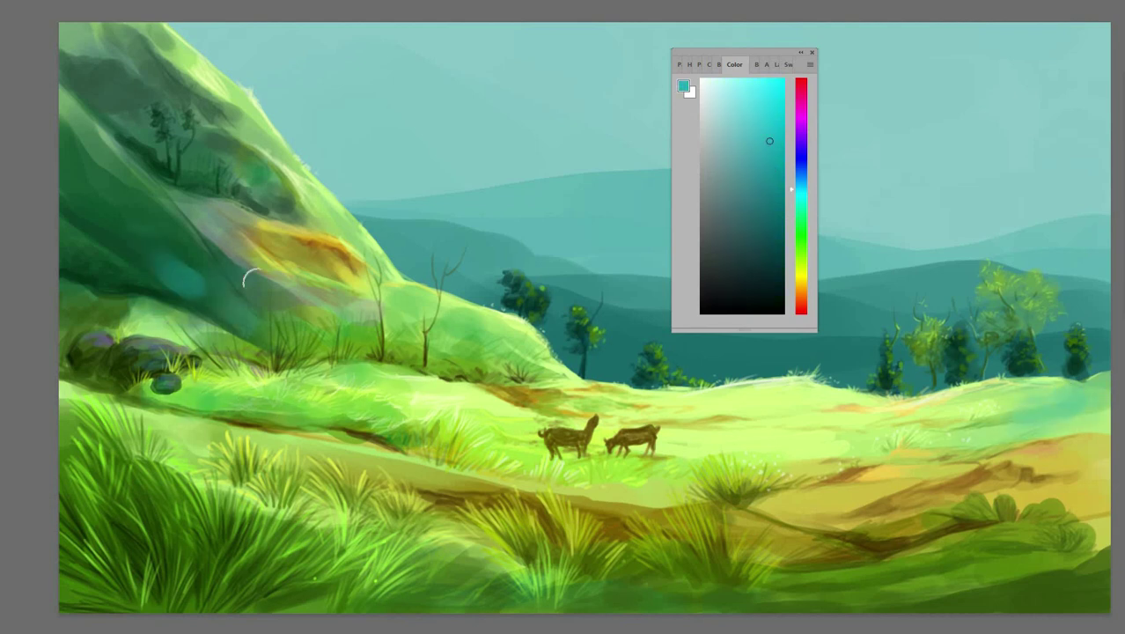
click(251, 280)
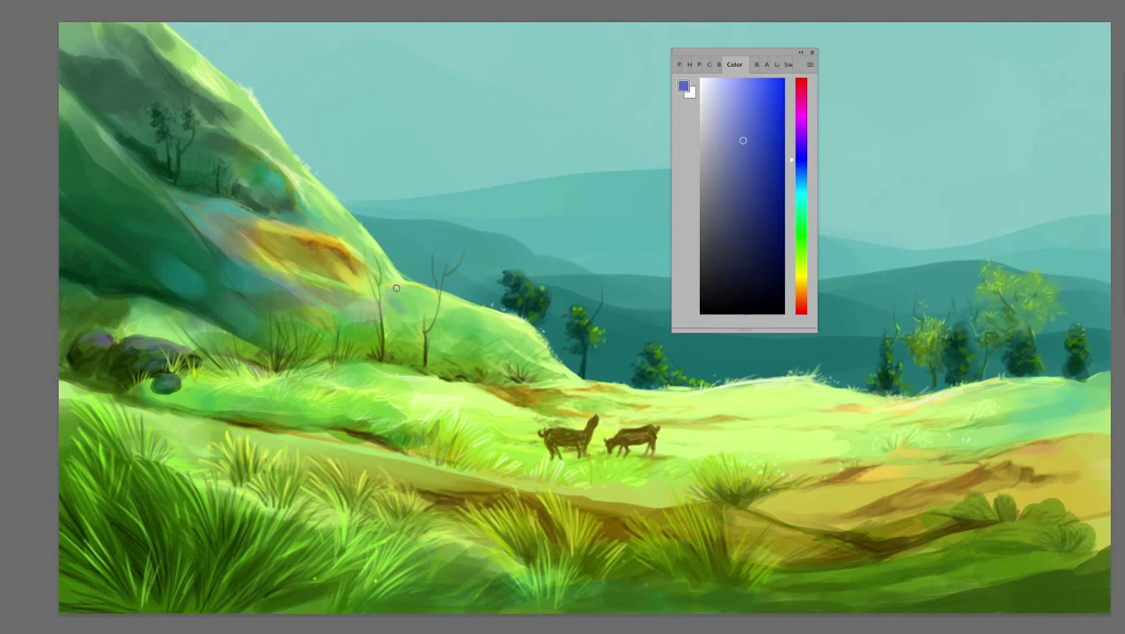
Add bluish strokes near the trees and white textured strokes over the hillside.
drag(145, 110, 216, 116)
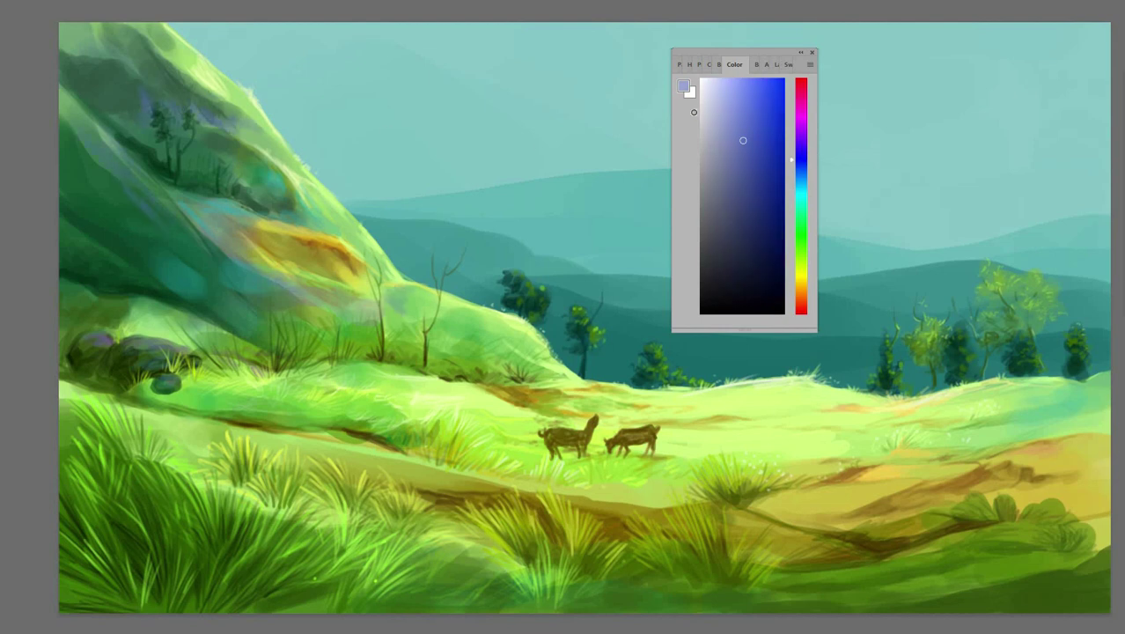
click(701, 112)
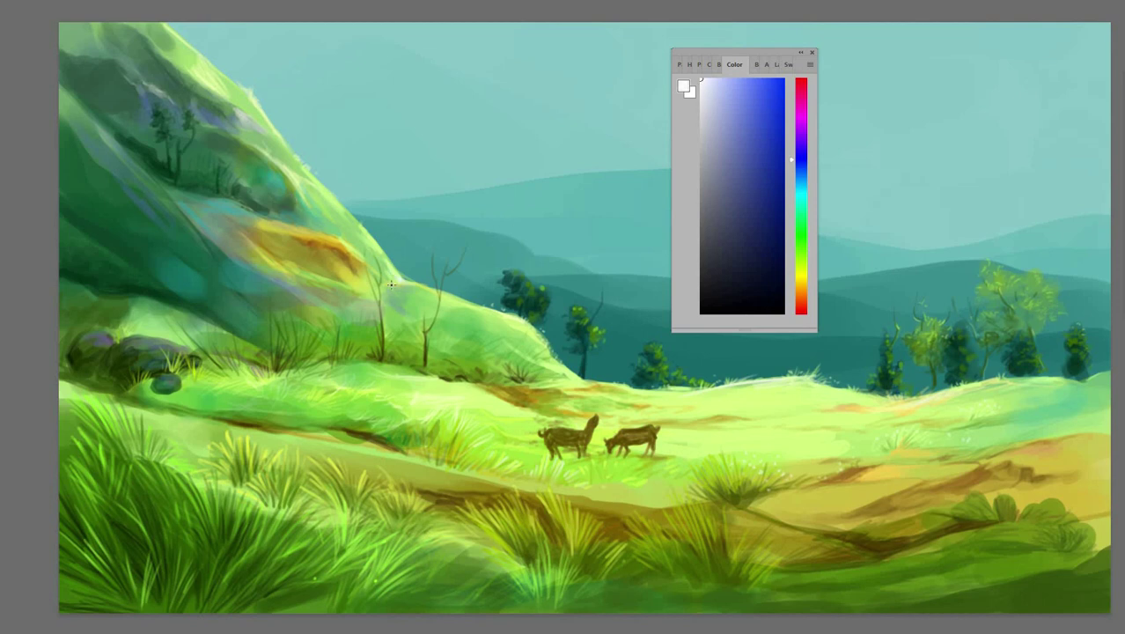
drag(366, 275, 295, 290)
drag(146, 169, 202, 220)
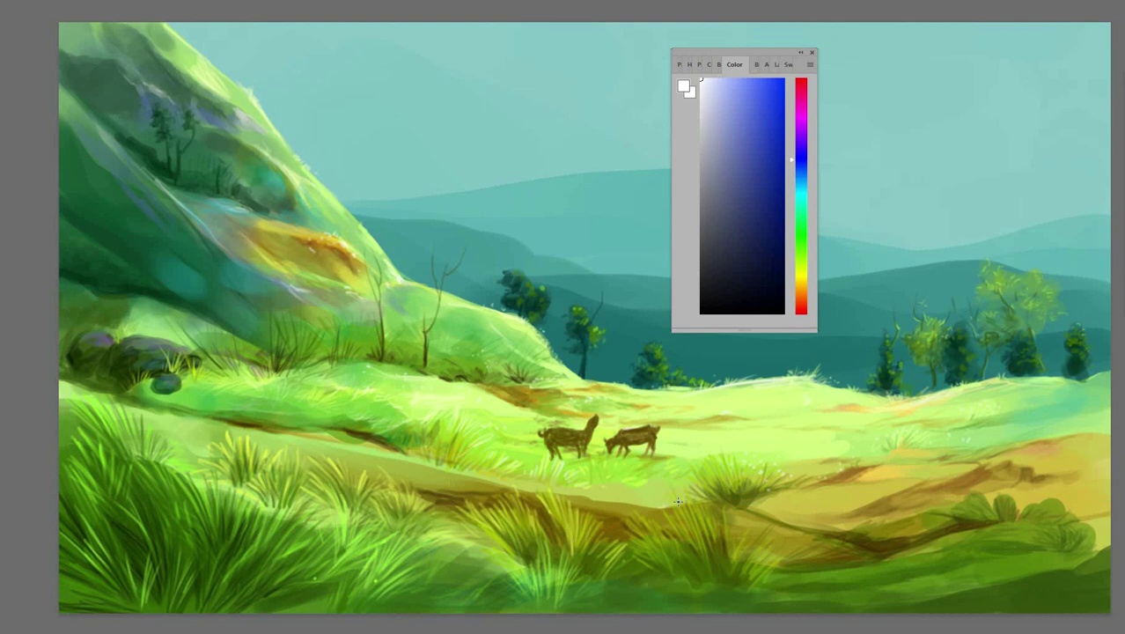
drag(614, 494, 587, 498)
Dab light-green leaves onto the bush at lower right.
click(801, 296)
click(755, 231)
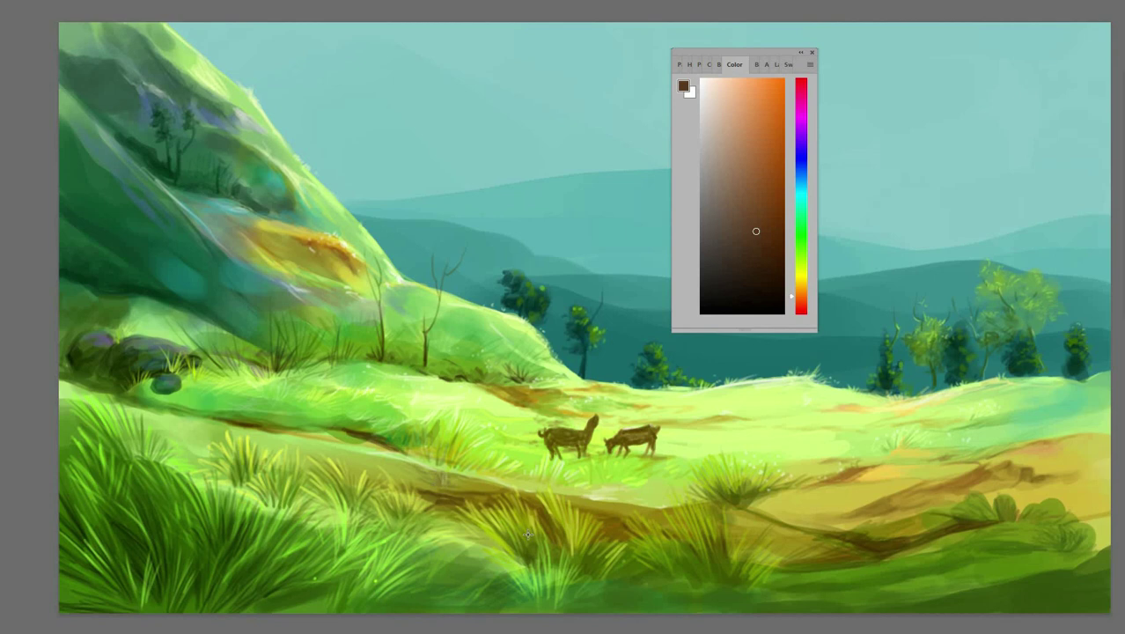
alt+click(1039, 520)
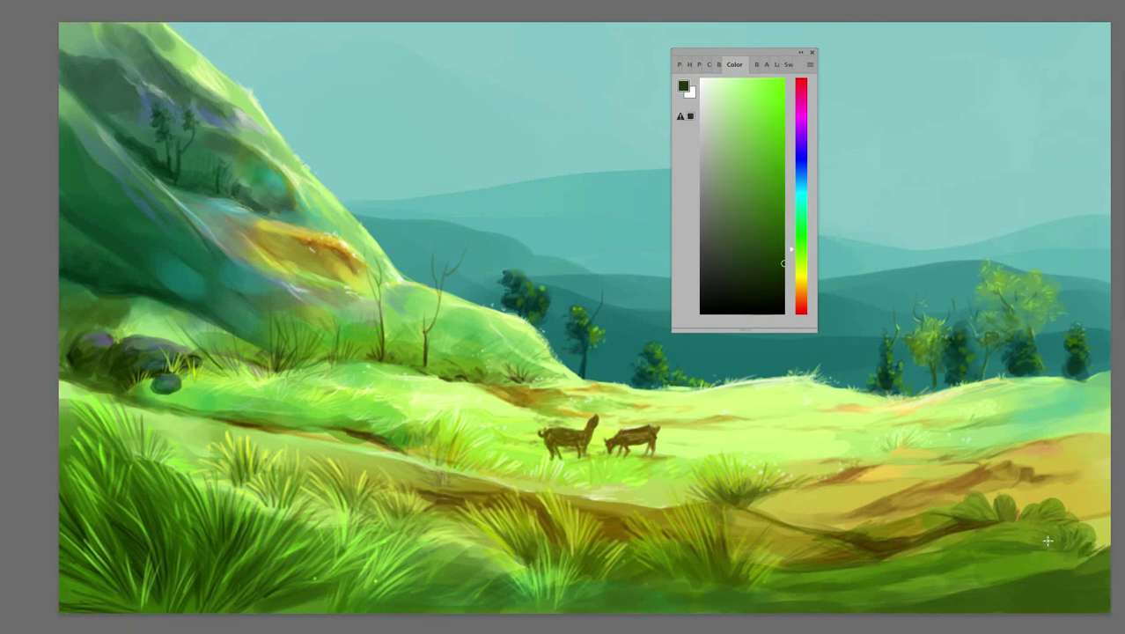
alt+click(1041, 506)
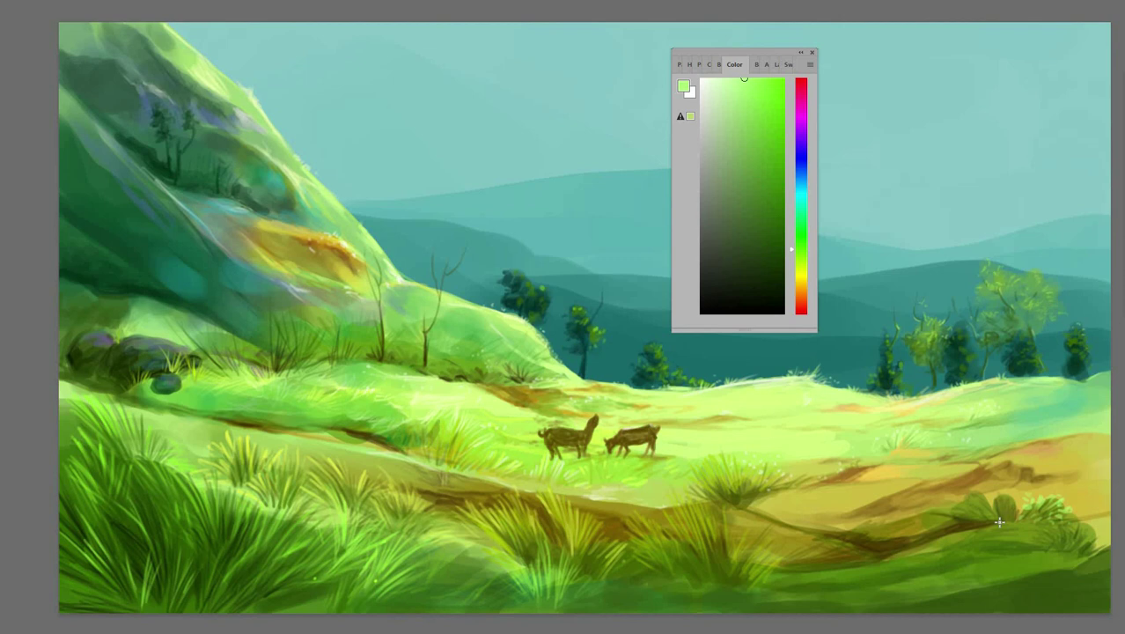
mouse_move(972, 497)
mouse_down()
mouse_move(1009, 495)
mouse_move(1013, 520)
mouse_move(960, 515)
mouse_move(1004, 528)
mouse_move(1074, 522)
mouse_up()
Shade the bush and the grass beneath it with dark green.
click(784, 251)
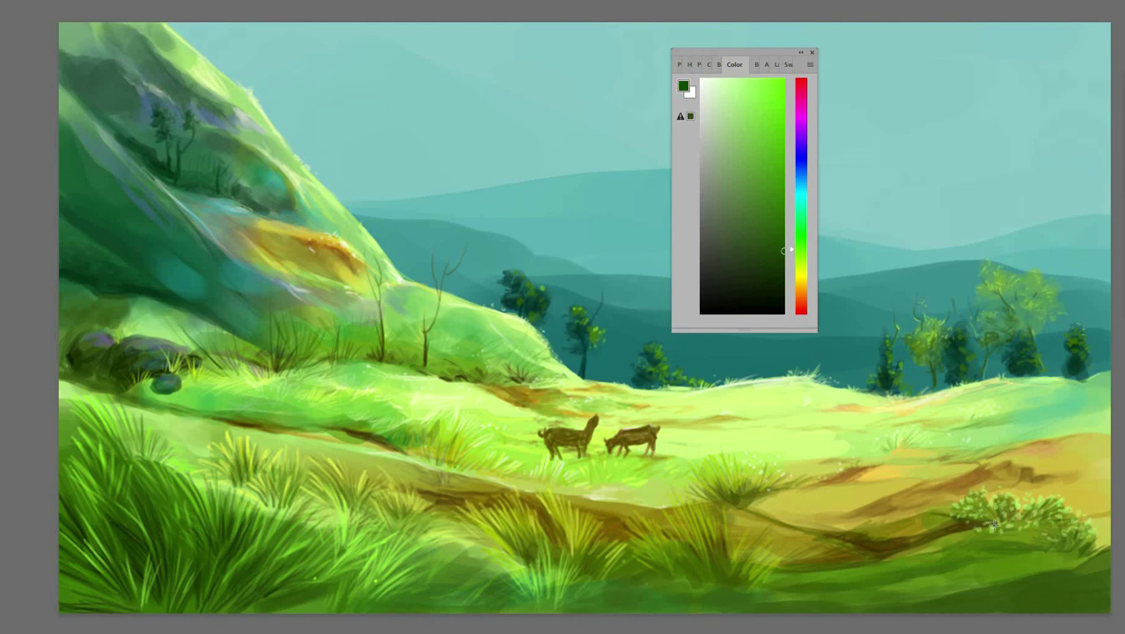
mouse_move(980, 532)
mouse_down()
mouse_move(1033, 532)
mouse_move(1028, 513)
mouse_move(951, 536)
mouse_up()
drag(1021, 511, 1067, 484)
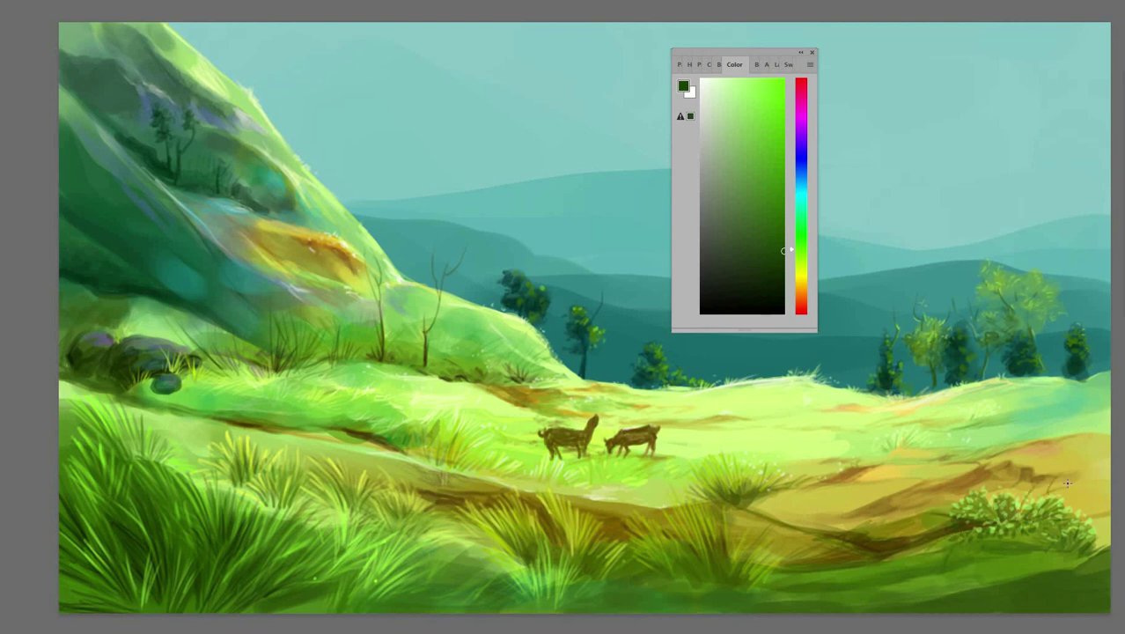
drag(974, 523, 985, 499)
drag(1007, 563, 1029, 543)
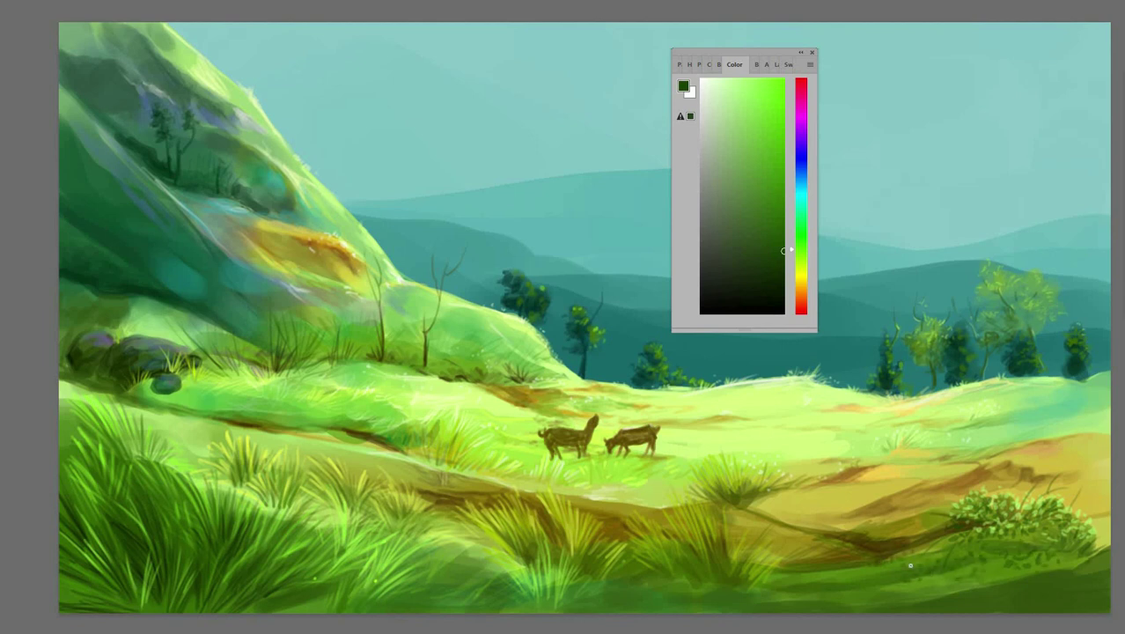
Add dark olive strokes below the bush.
mouse_move(803, 288)
mouse_down()
mouse_move(774, 252)
mouse_move(802, 278)
mouse_up()
click(764, 248)
mouse_move(1032, 565)
mouse_down()
mouse_move(1027, 537)
mouse_move(991, 548)
mouse_move(1054, 525)
mouse_up()
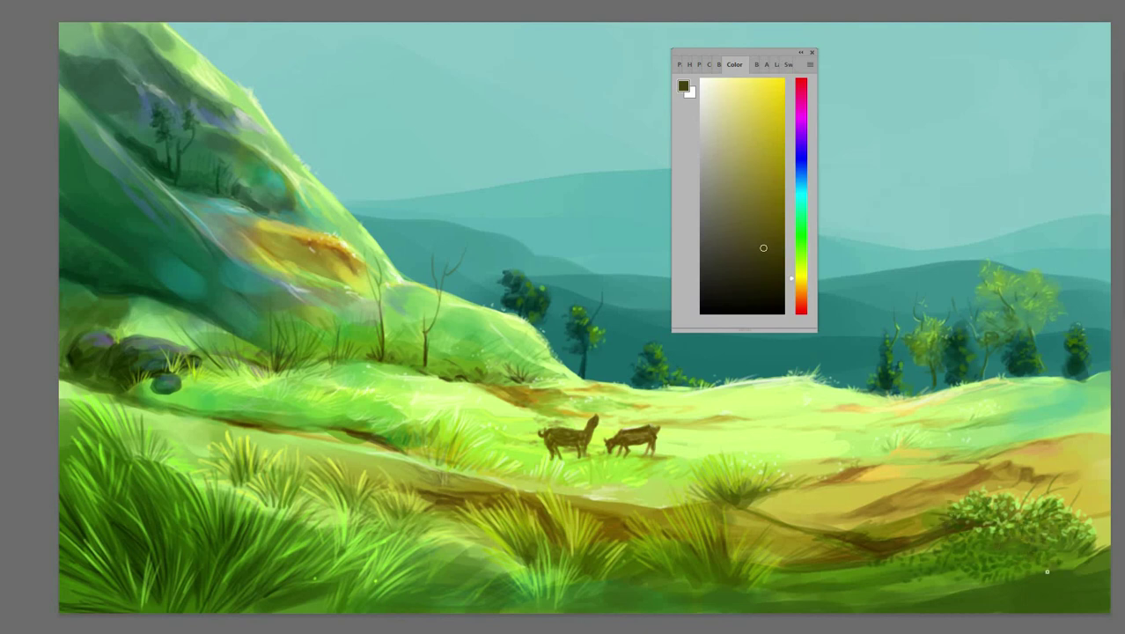
alt+click(1052, 571)
mouse_move(1032, 587)
mouse_down()
mouse_move(1025, 572)
mouse_move(1048, 553)
mouse_move(1001, 533)
mouse_up()
Choose pink-magenta and violet colours for the bush's flowers.
drag(793, 130, 793, 116)
click(767, 79)
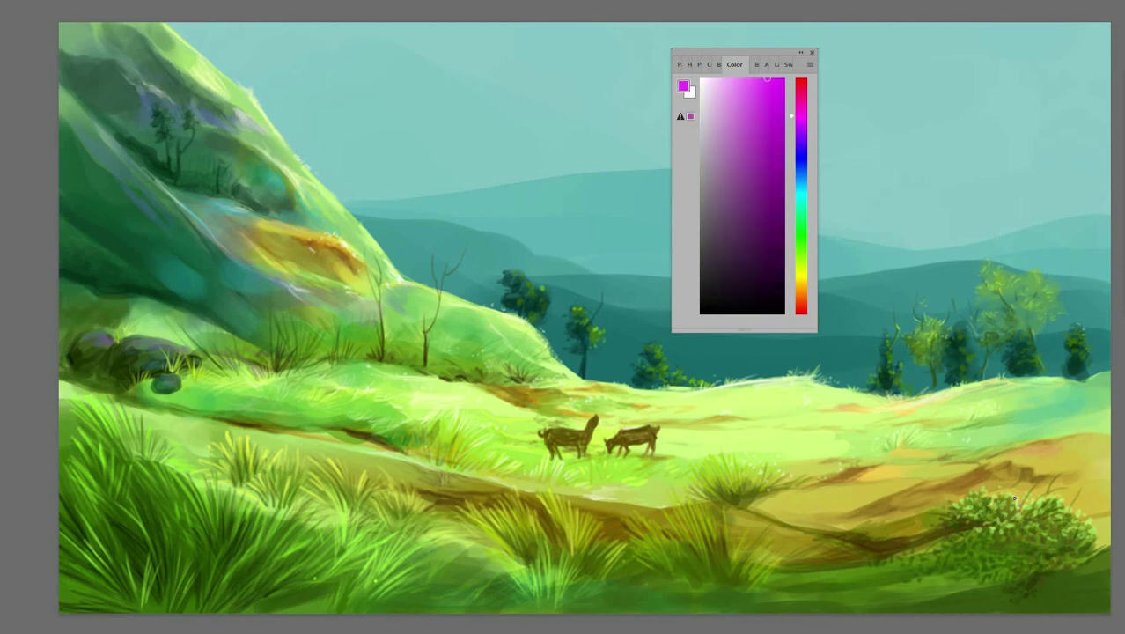
click(802, 132)
click(784, 139)
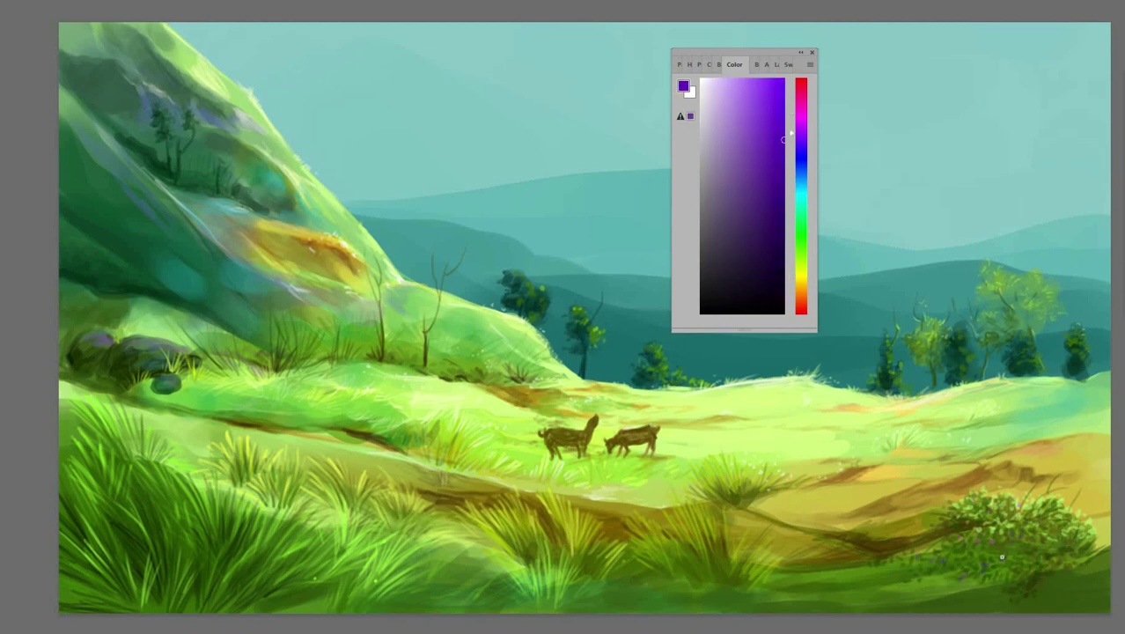
click(802, 116)
click(744, 78)
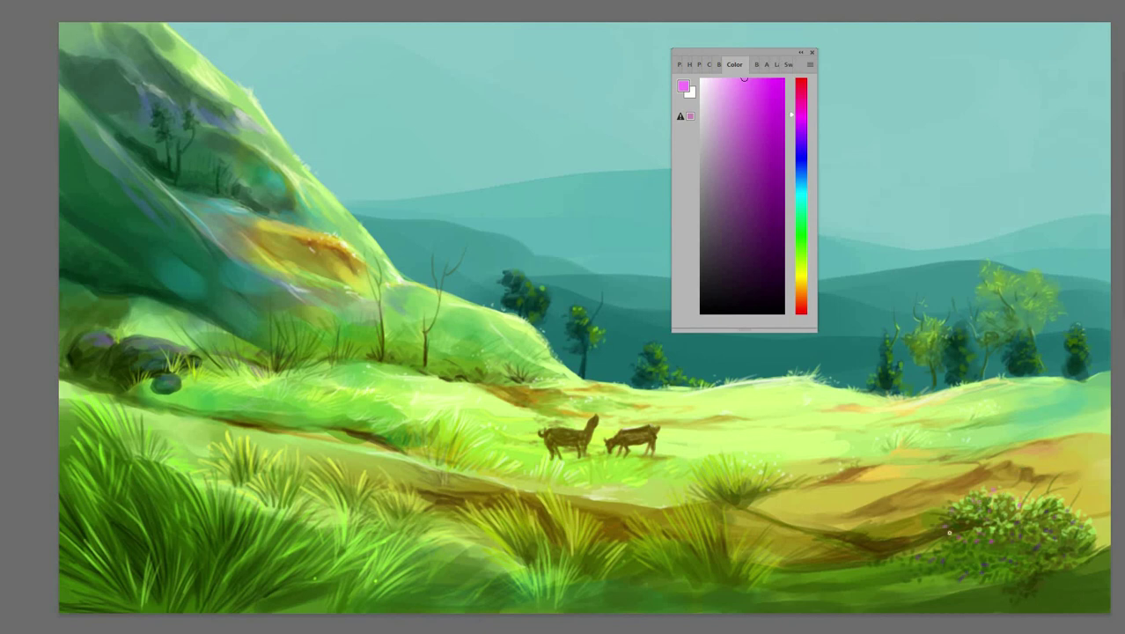
click(701, 79)
Shade inside the flowering bush and along the path beside it with near-black magenta.
click(784, 298)
drag(1007, 533, 977, 543)
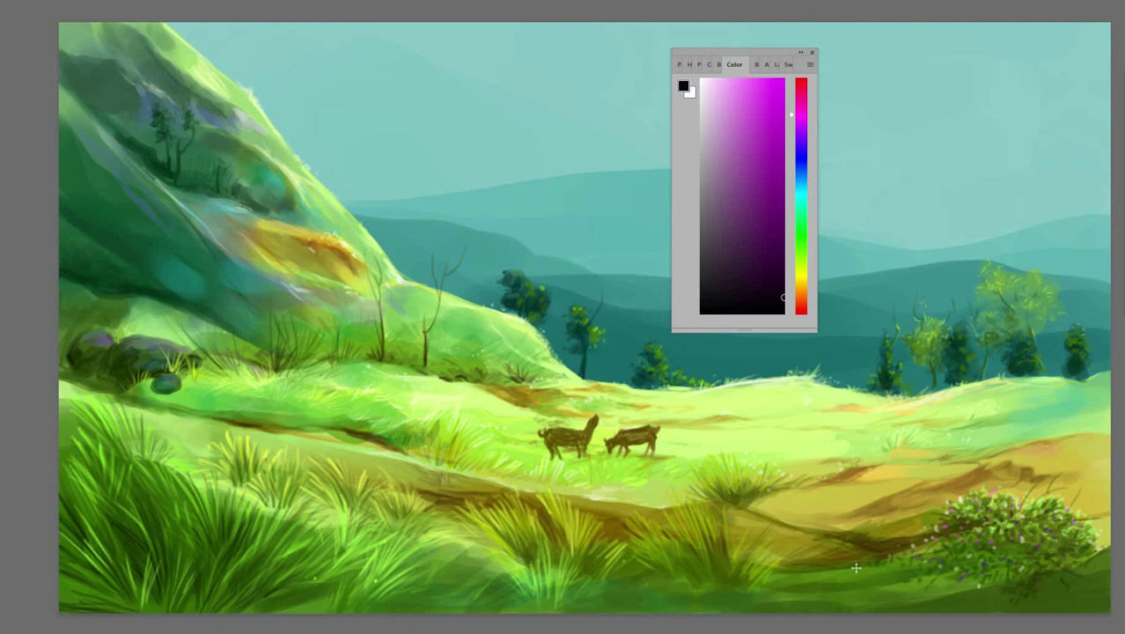
drag(847, 539, 797, 528)
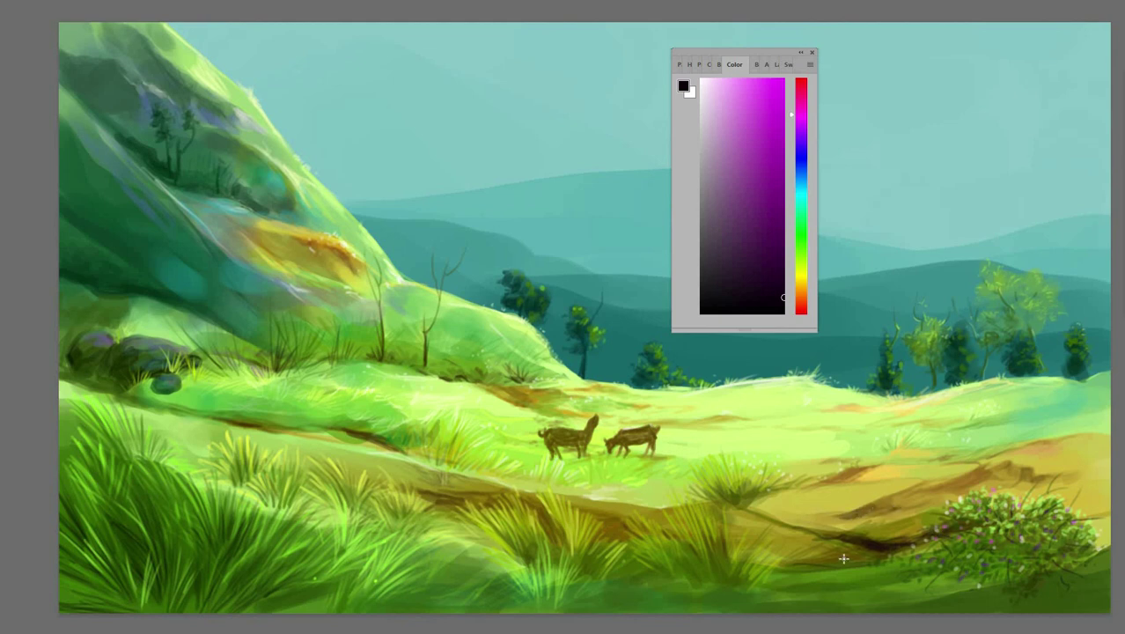
mouse_move(867, 564)
mouse_down()
mouse_move(837, 566)
mouse_move(859, 585)
mouse_up()
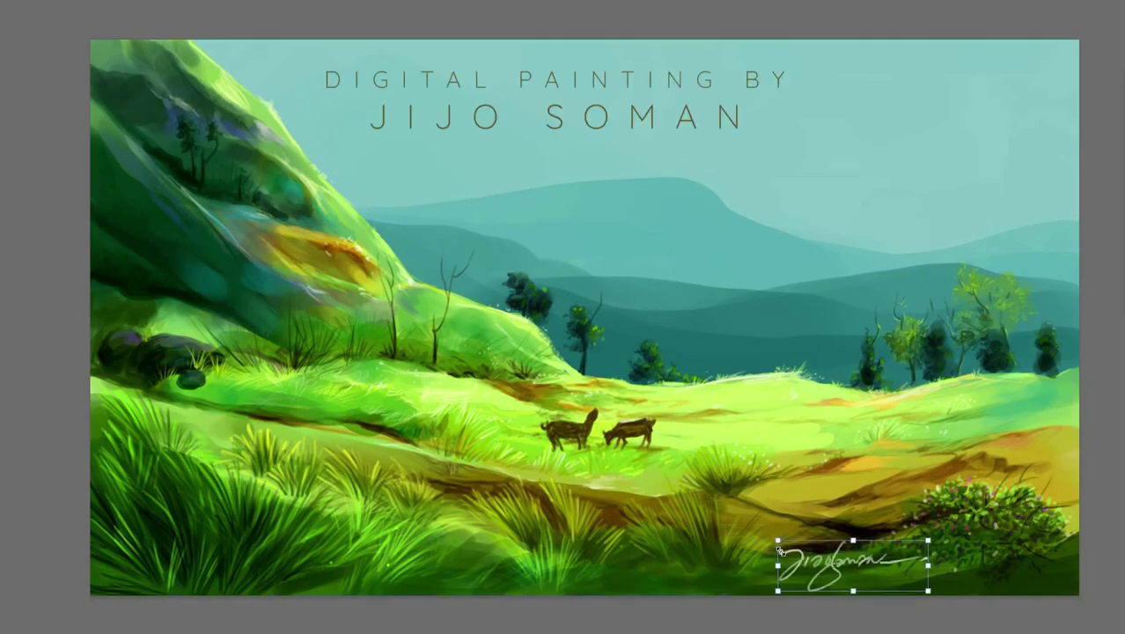
Nudge the signature slightly to the right along the bottom edge.
drag(779, 551, 811, 548)
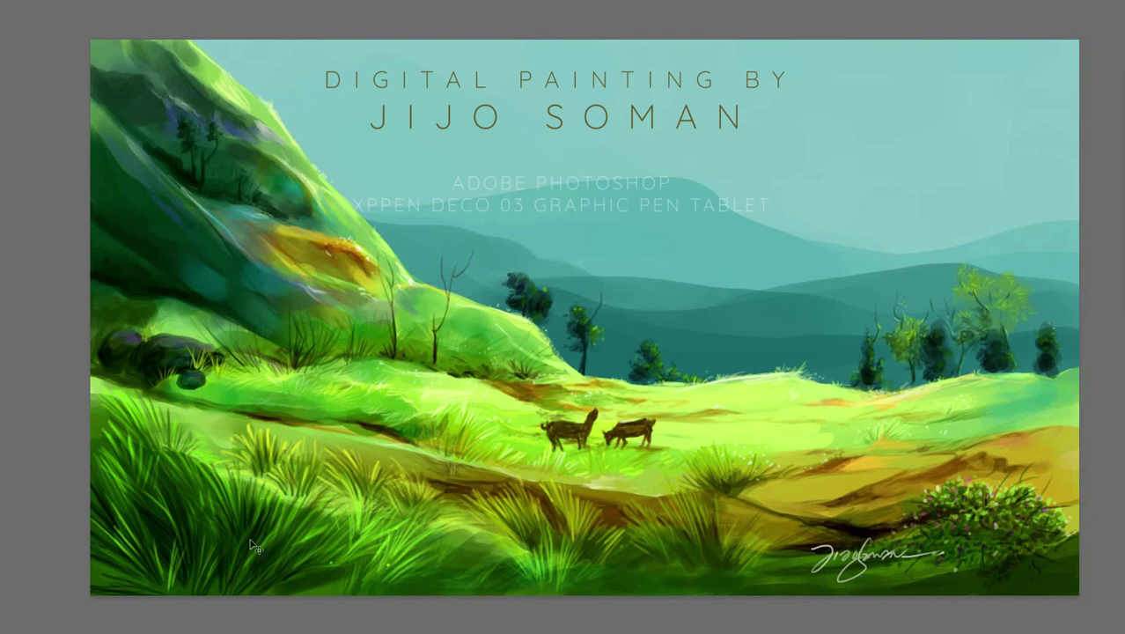